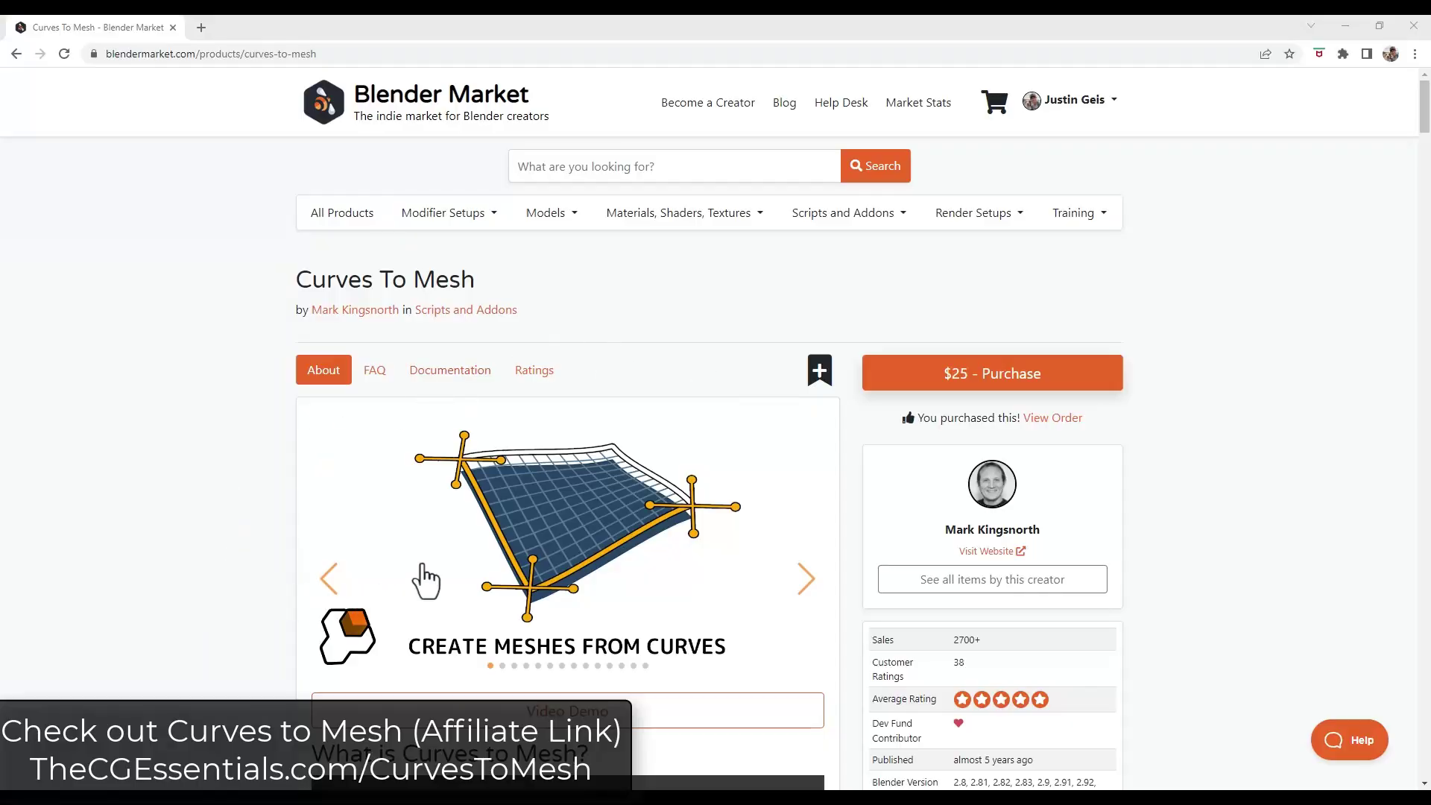
# Step: Examine the Curves To Mesh product page, covering its features and the single curve, cross section and patch examples
pyautogui.scroll(-1, 458, 562)
pyautogui.scroll(-2, 461, 570)
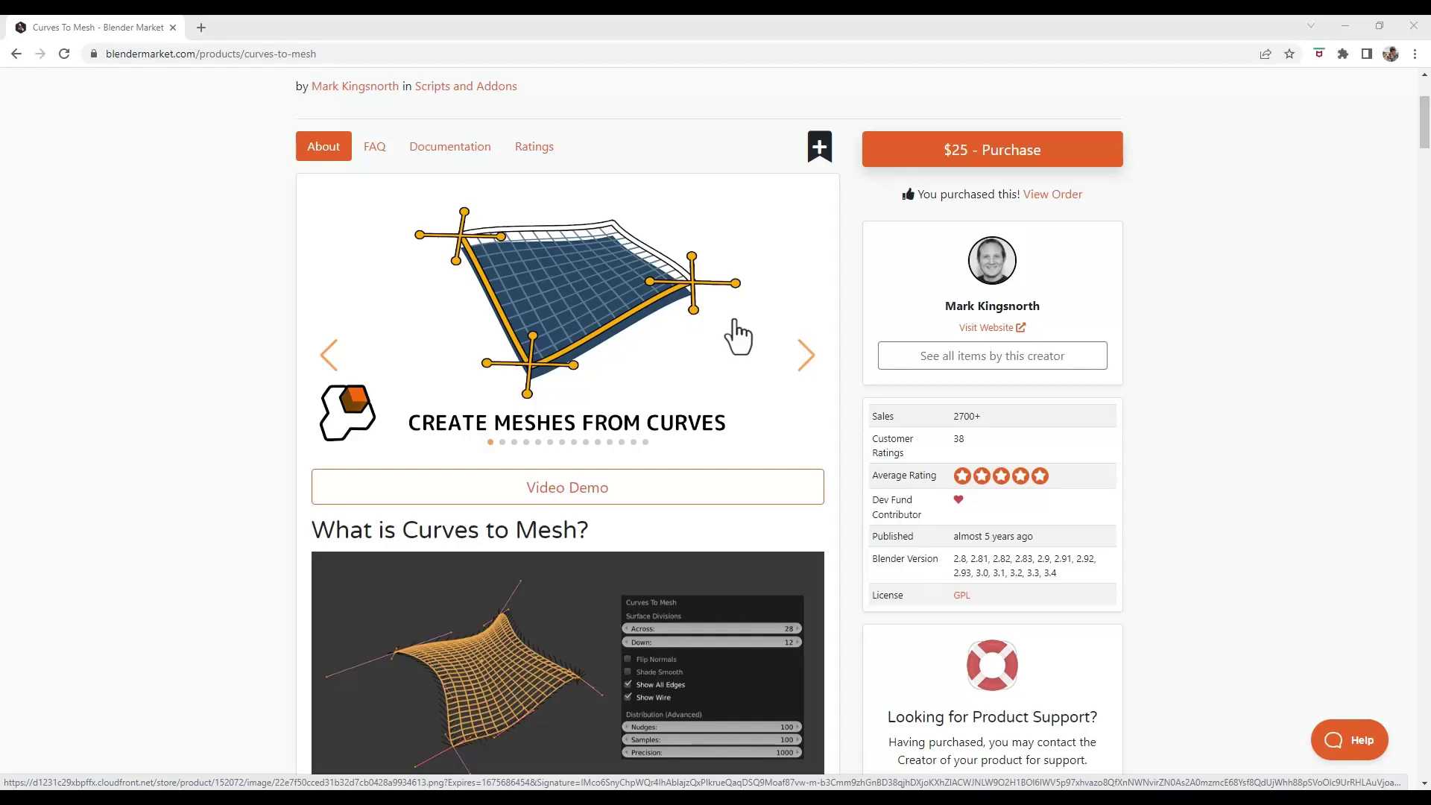
pyautogui.scroll(-7, 701, 320)
pyautogui.scroll(-5, 704, 440)
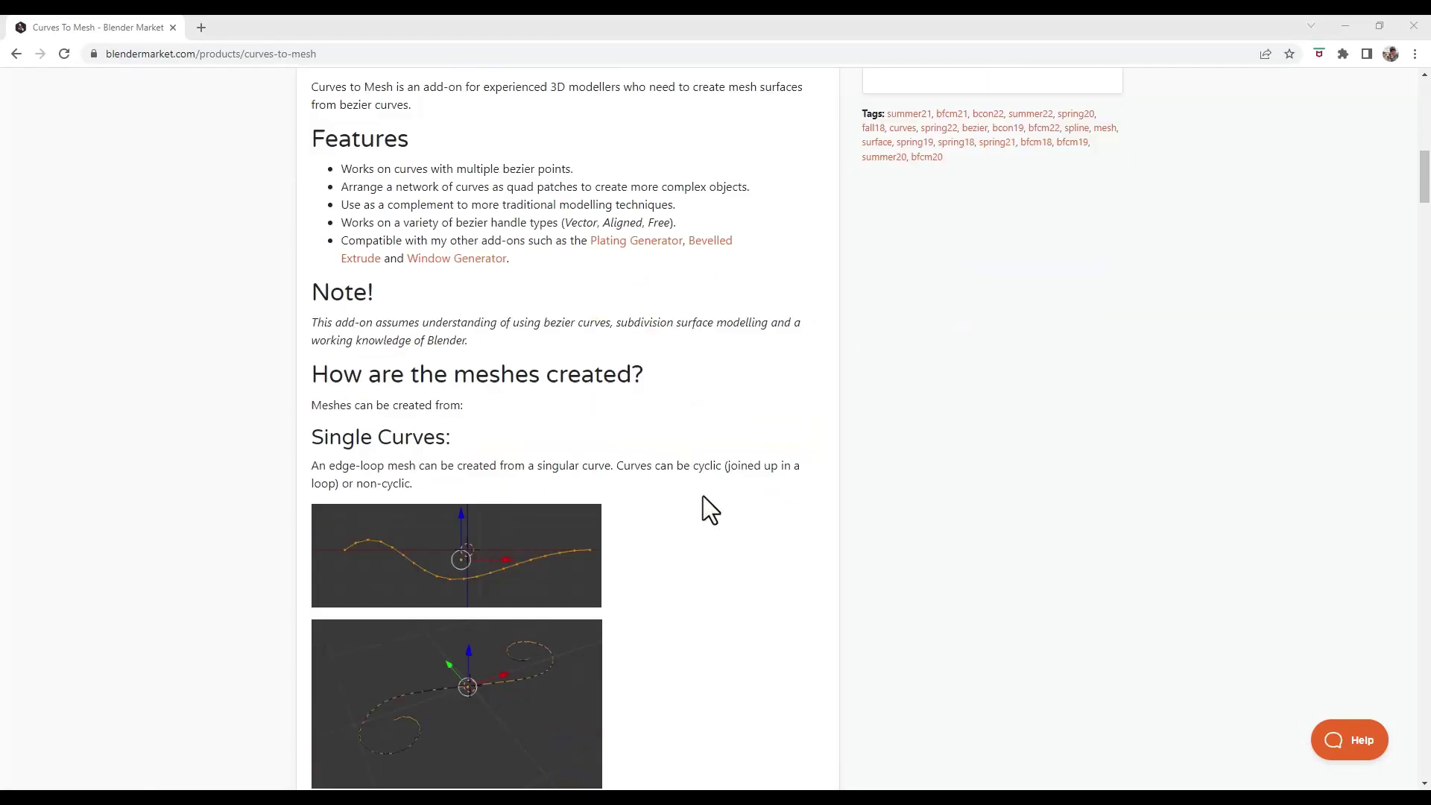
pyautogui.scroll(-6, 724, 488)
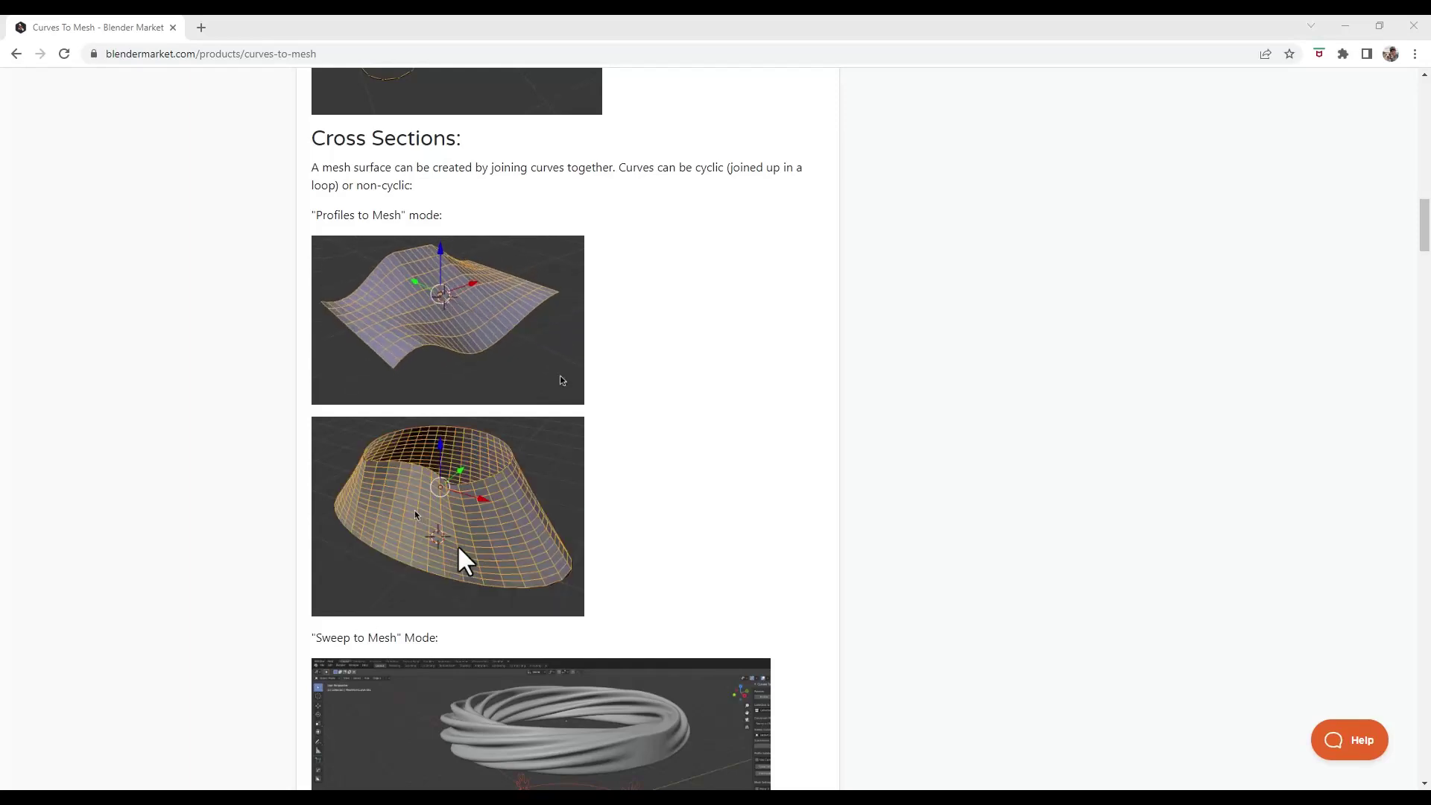
pyautogui.scroll(-7, 476, 514)
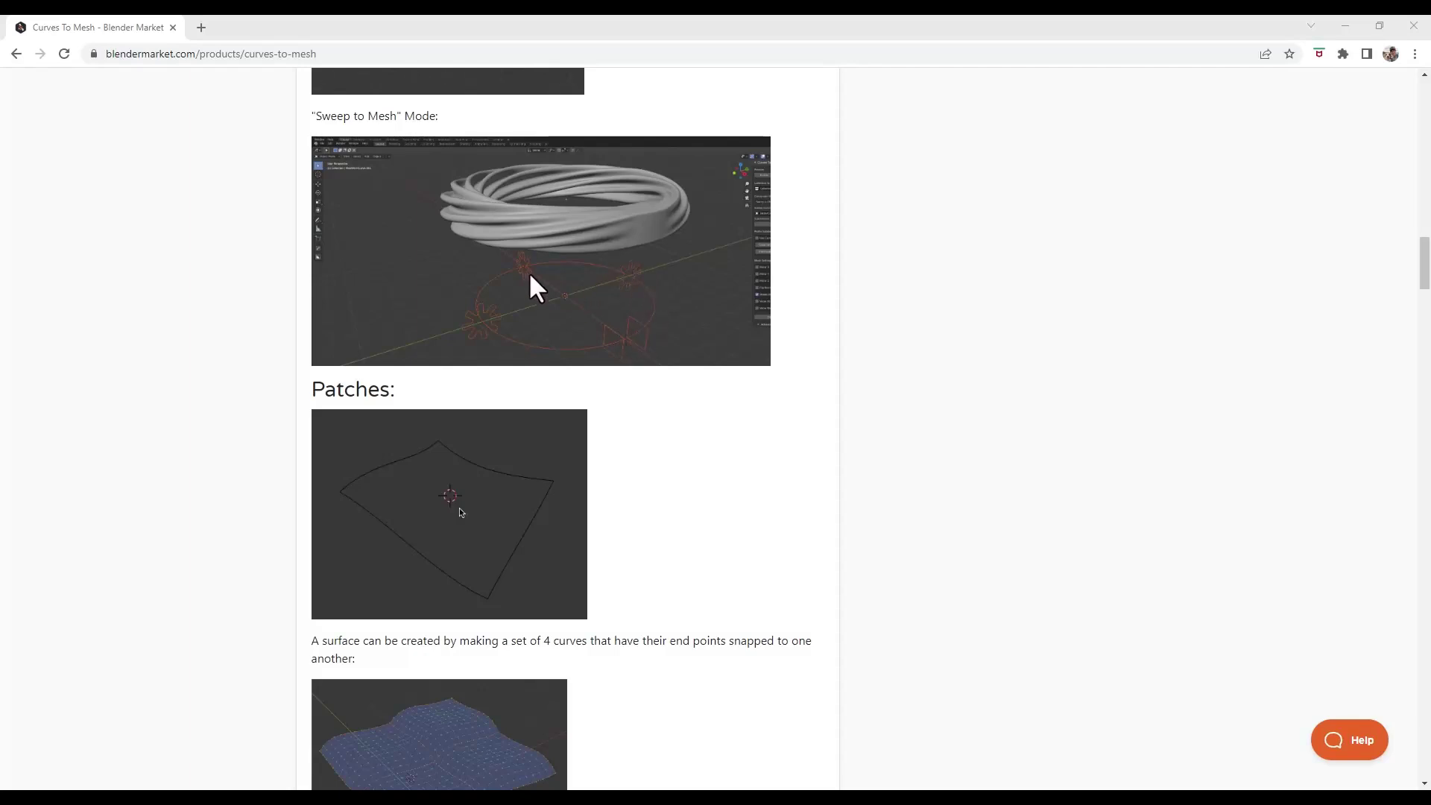
pyautogui.scroll(-4, 727, 391)
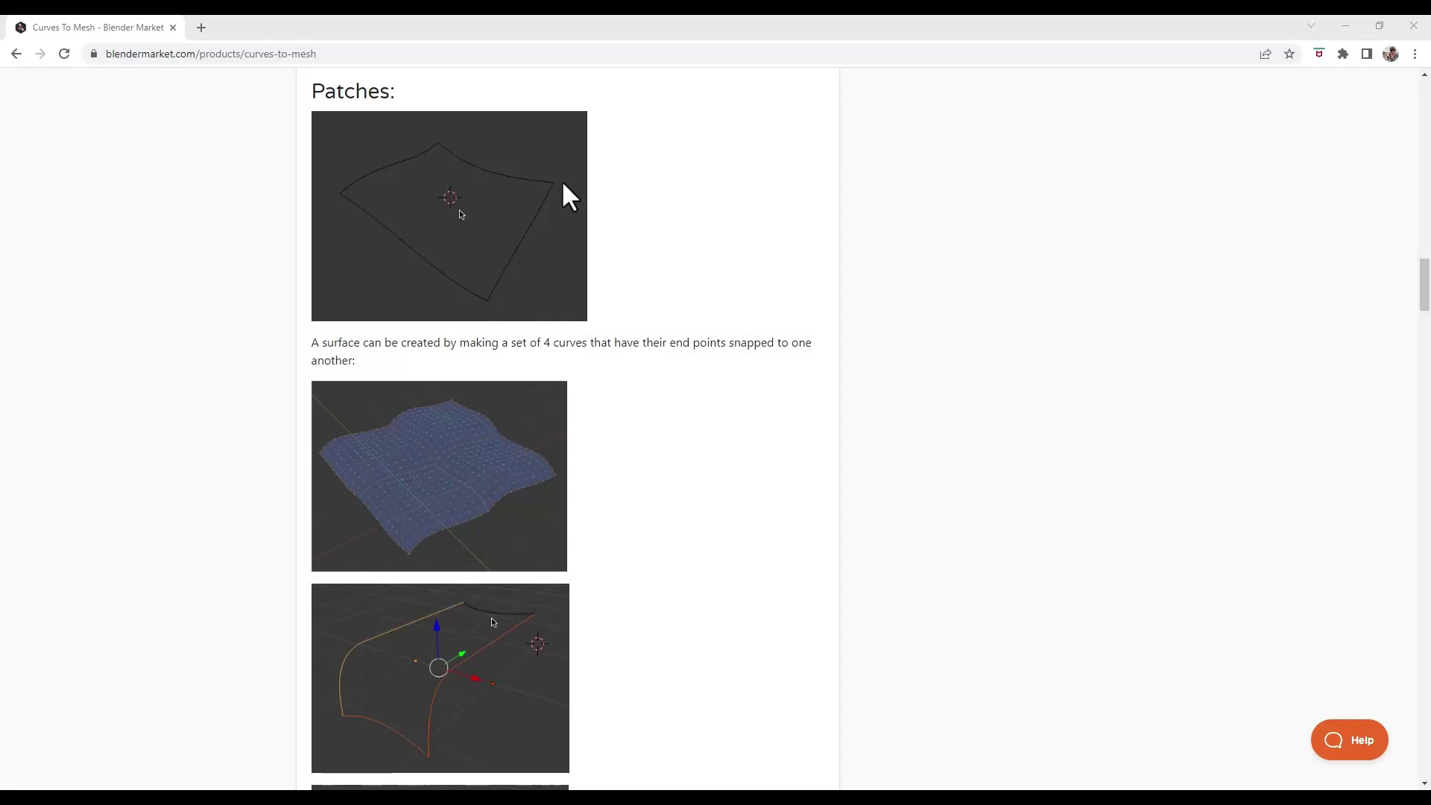
pyautogui.scroll(-4, 608, 255)
pyautogui.scroll(-6, 652, 277)
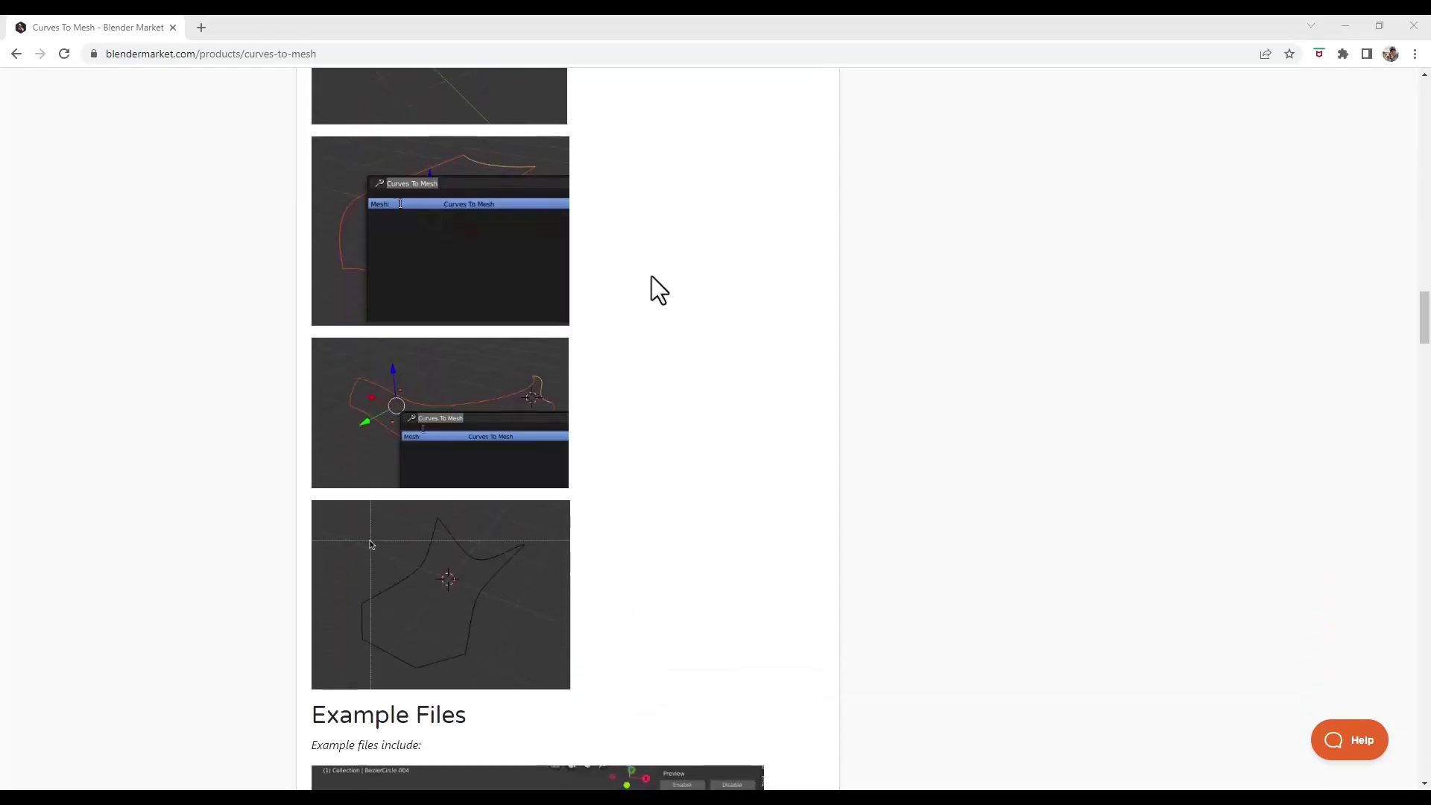
pyautogui.scroll(5, 671, 298)
pyautogui.scroll(20, 674, 312)
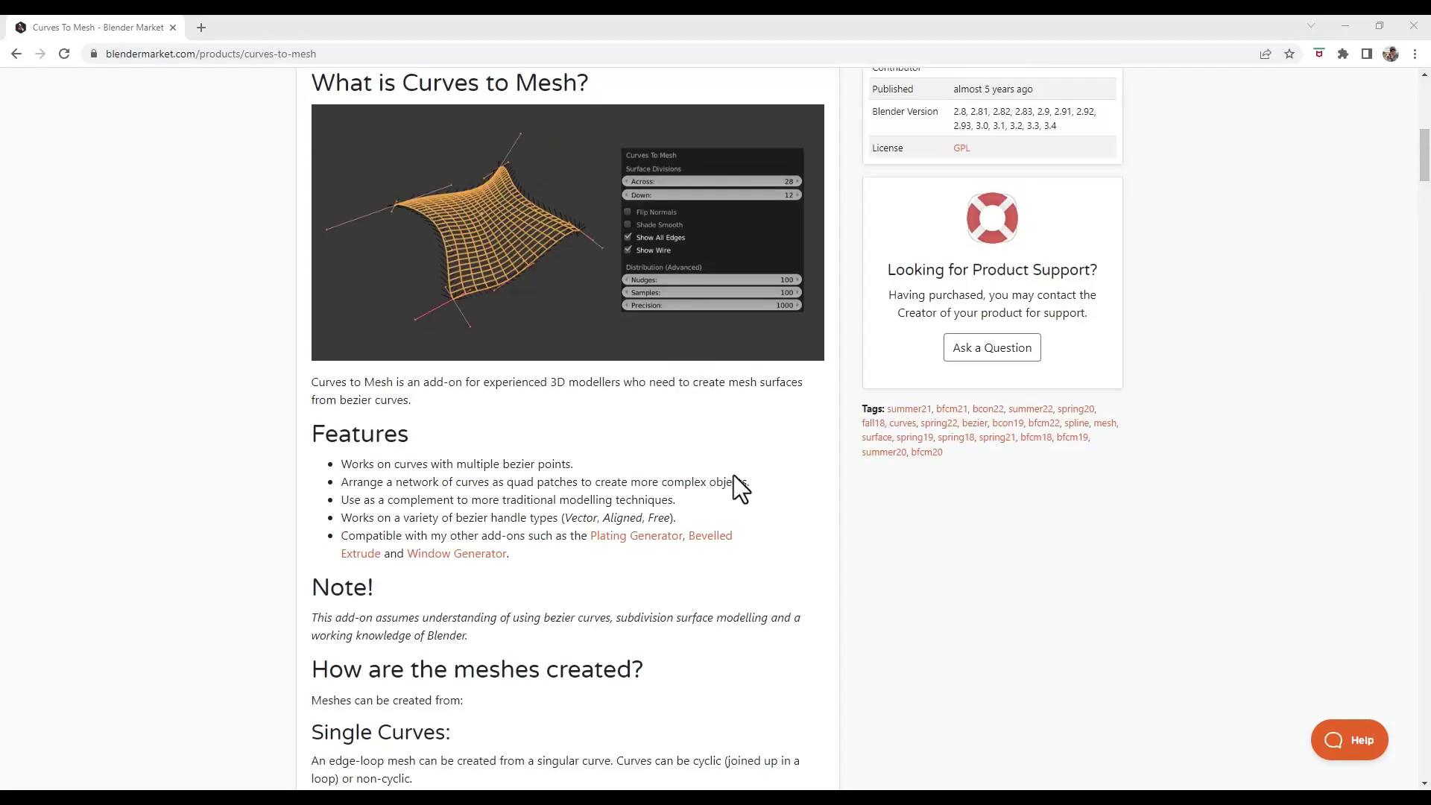
pyautogui.scroll(2, 716, 481)
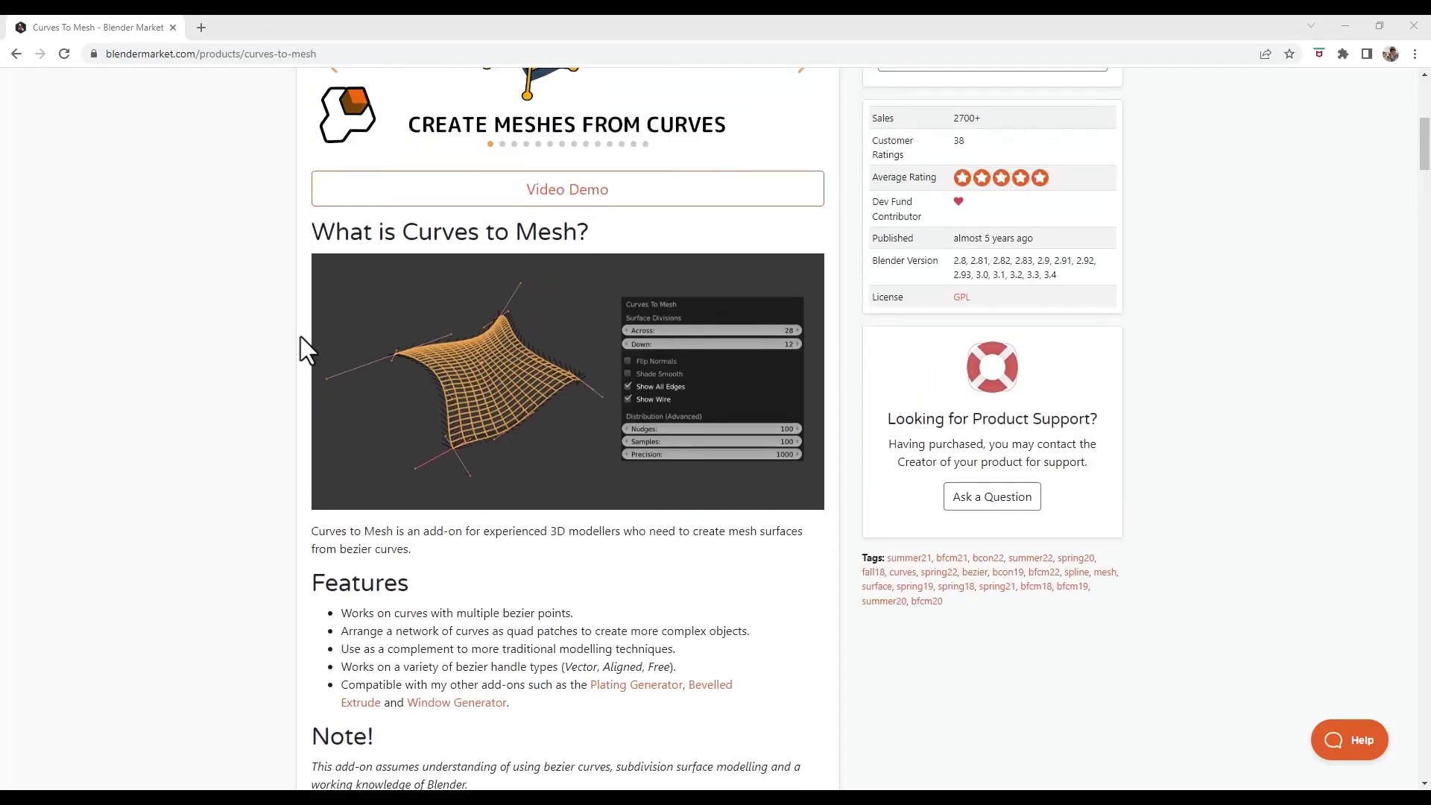
pyautogui.scroll(2, 298, 350)
pyautogui.scroll(3, 294, 354)
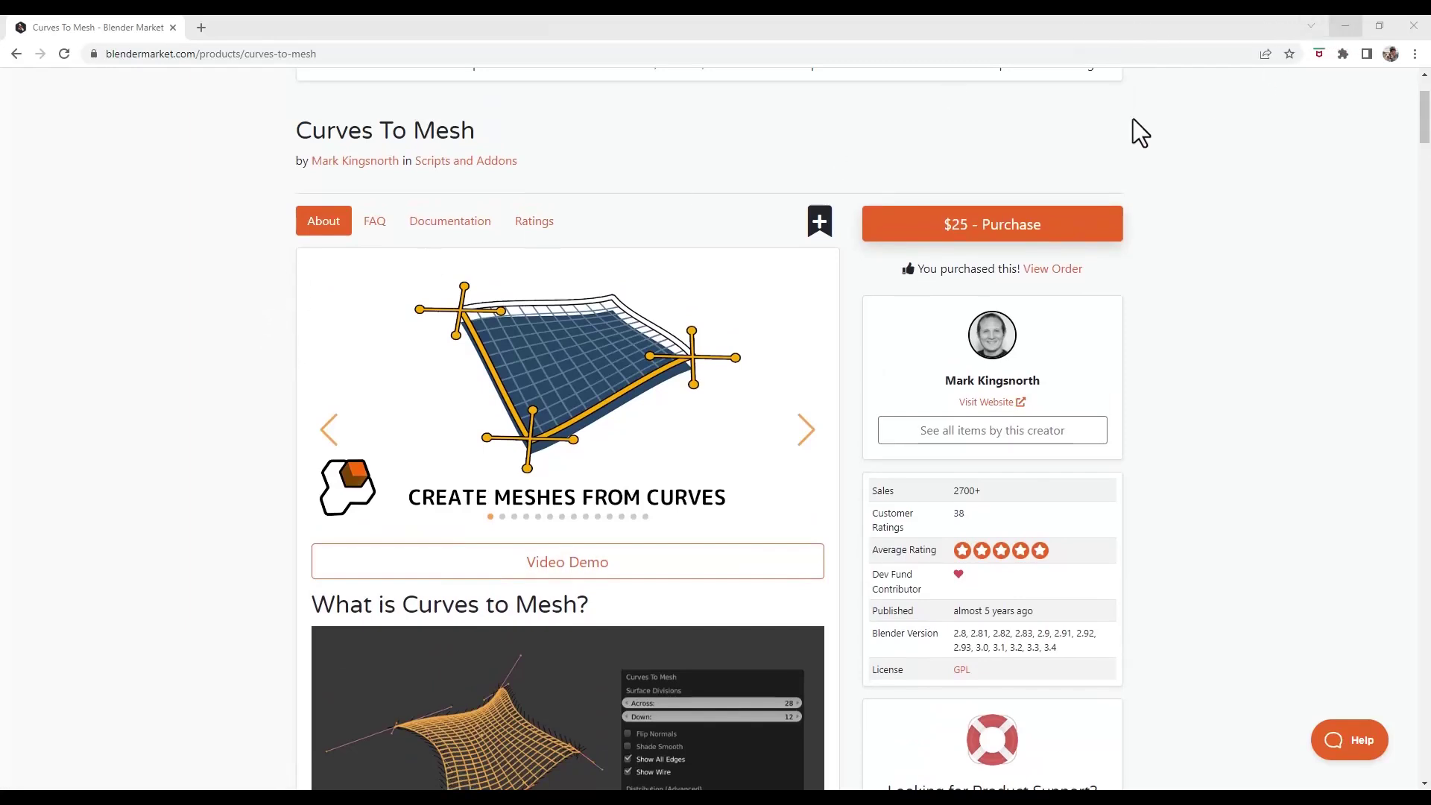
# Step: Switch to Blender, search the add-on preferences for "curves" and view the details of the Curves to Mesh add-on
pyautogui.click(1344, 27)
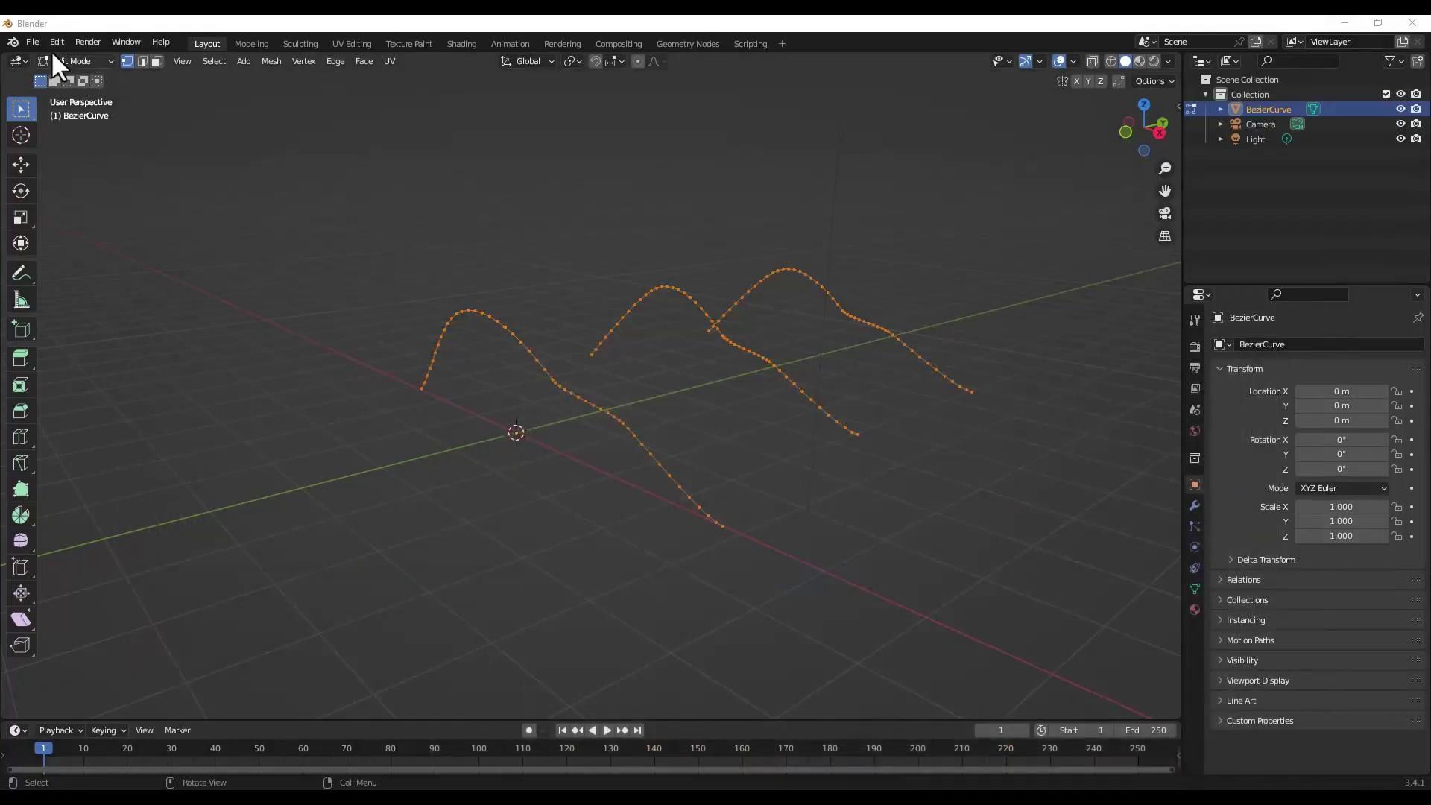
pyautogui.click(57, 41)
pyautogui.click(86, 252)
pyautogui.write('curves')
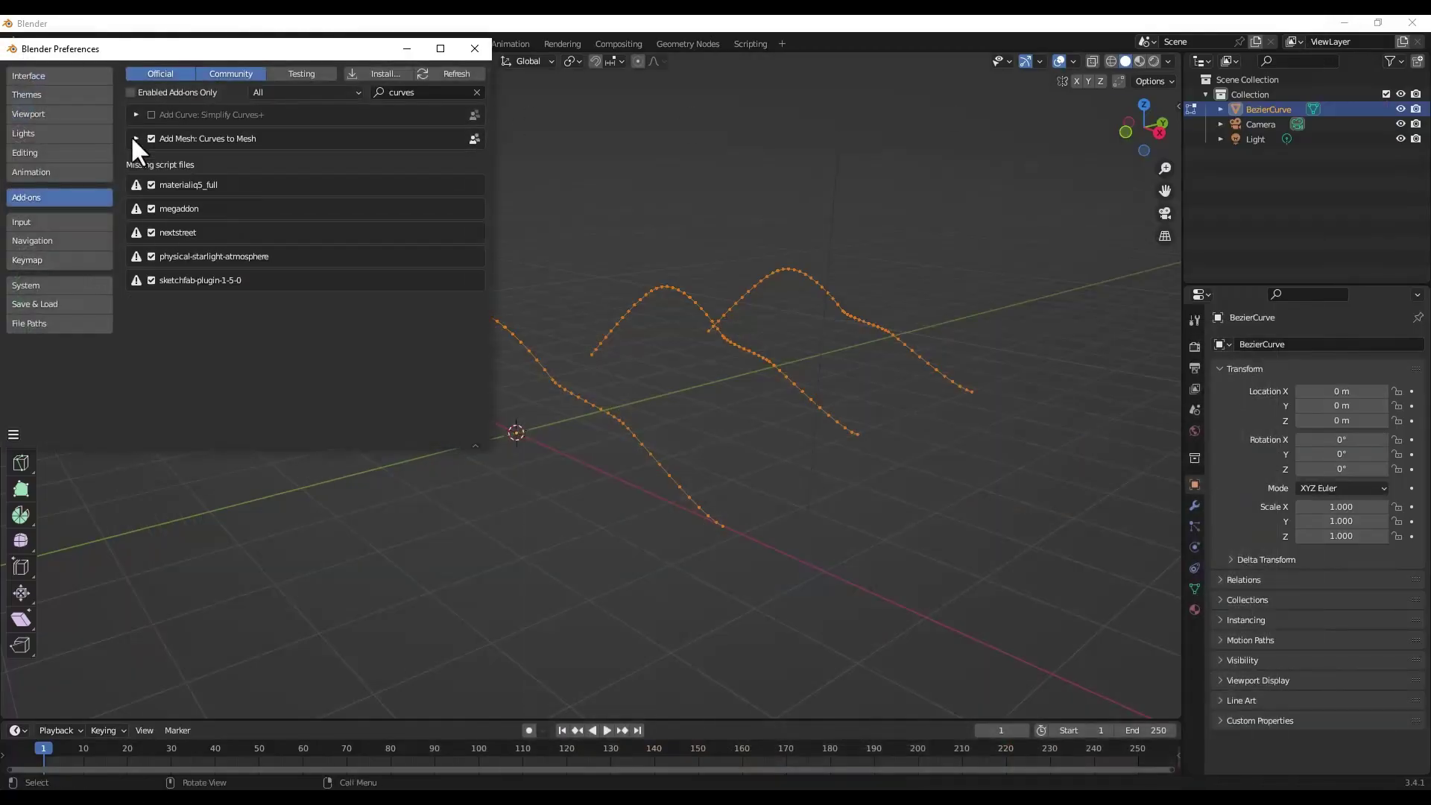
pyautogui.click(135, 138)
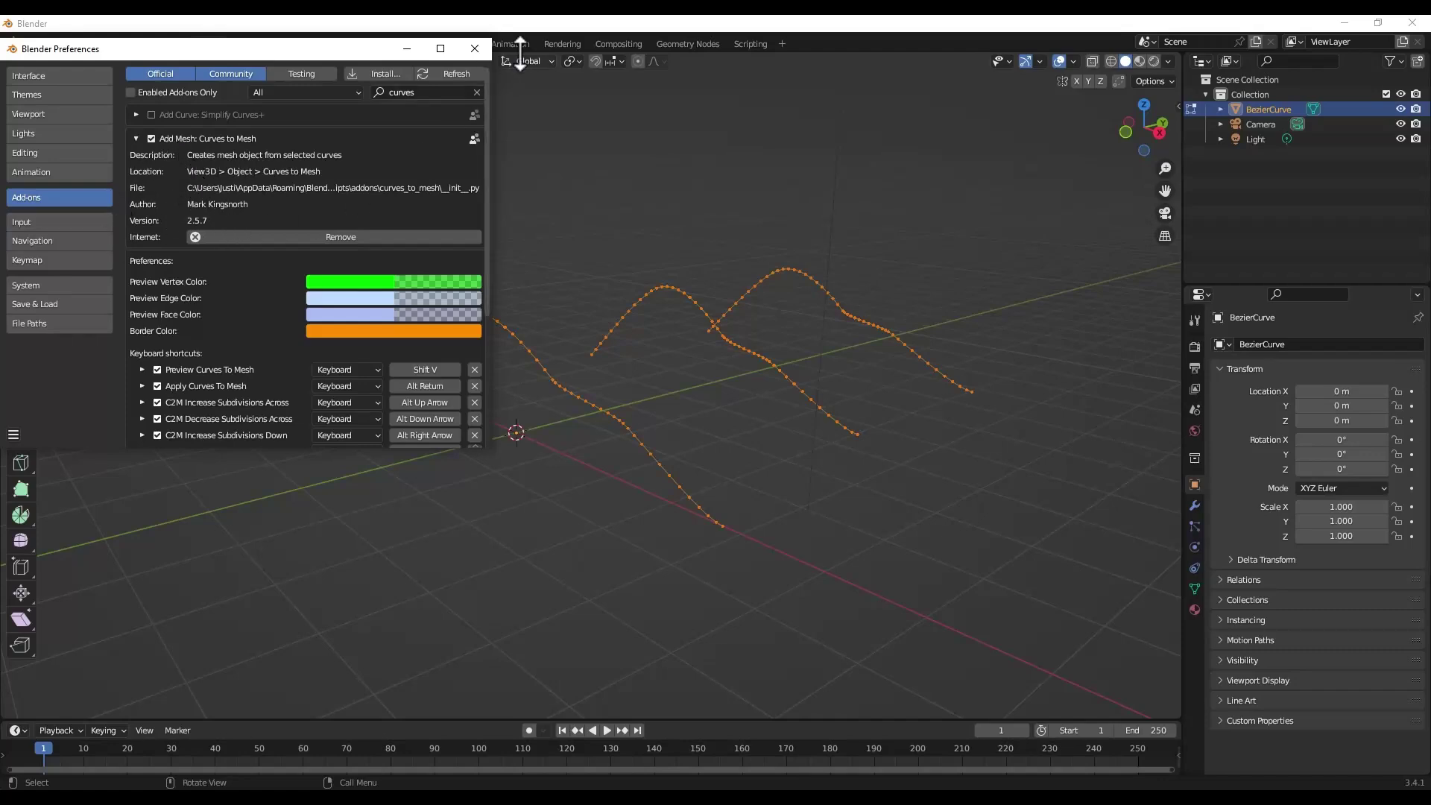
pyautogui.click(474, 49)
# Step: Connect the three curved edge strips of the BezierCurve mesh into a surface with Bridge Edge Loops
pyautogui.moveTo(705, 342)
pyautogui.mouseDown(button='middle')
pyautogui.moveTo(716, 358)
pyautogui.moveTo(680, 358)
pyautogui.moveTo(693, 350)
pyautogui.mouseUp(button='middle')
pyautogui.press('Tab')
pyautogui.moveTo(811, 375); pyautogui.dragTo(433, 337, button='middle')
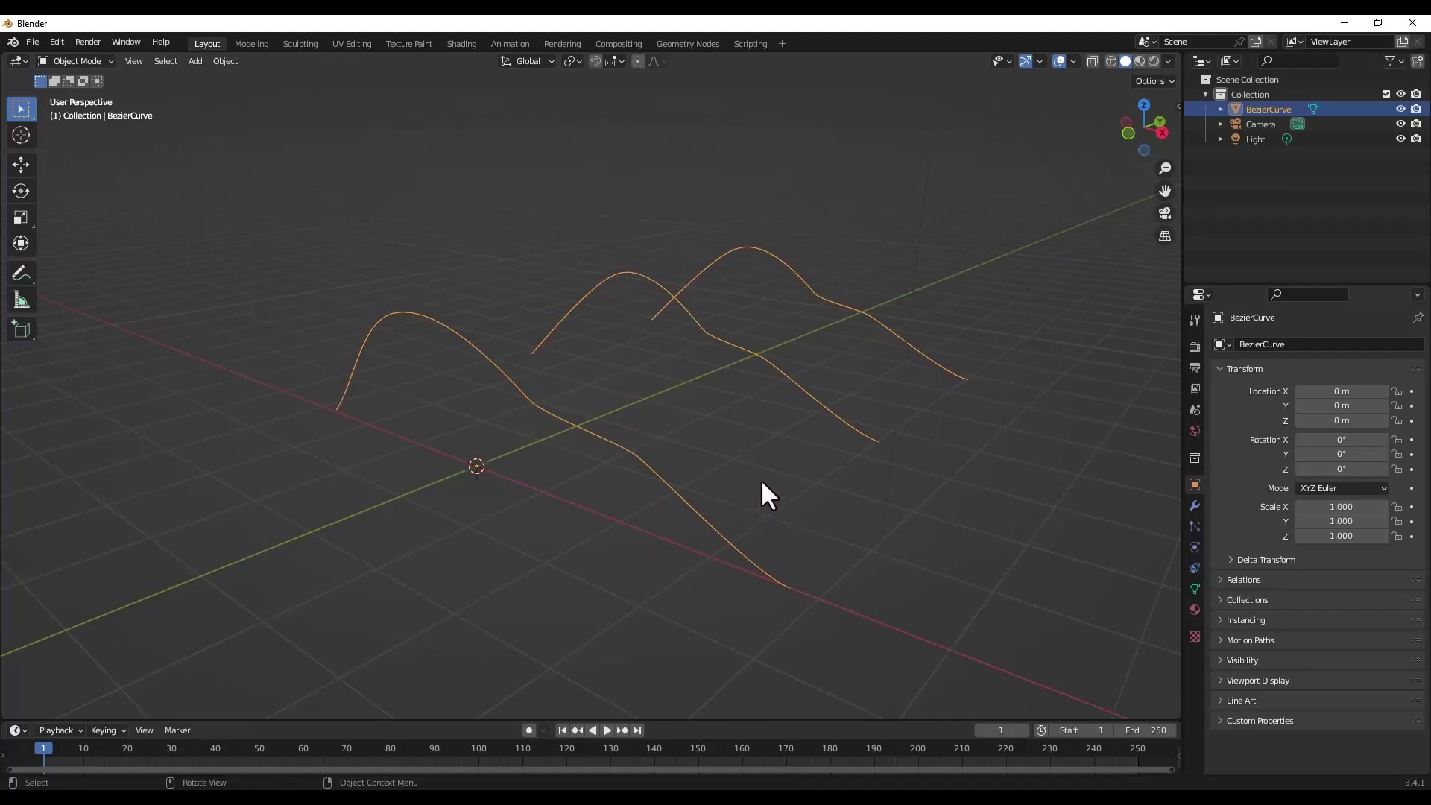
pyautogui.scroll(2, 790, 447)
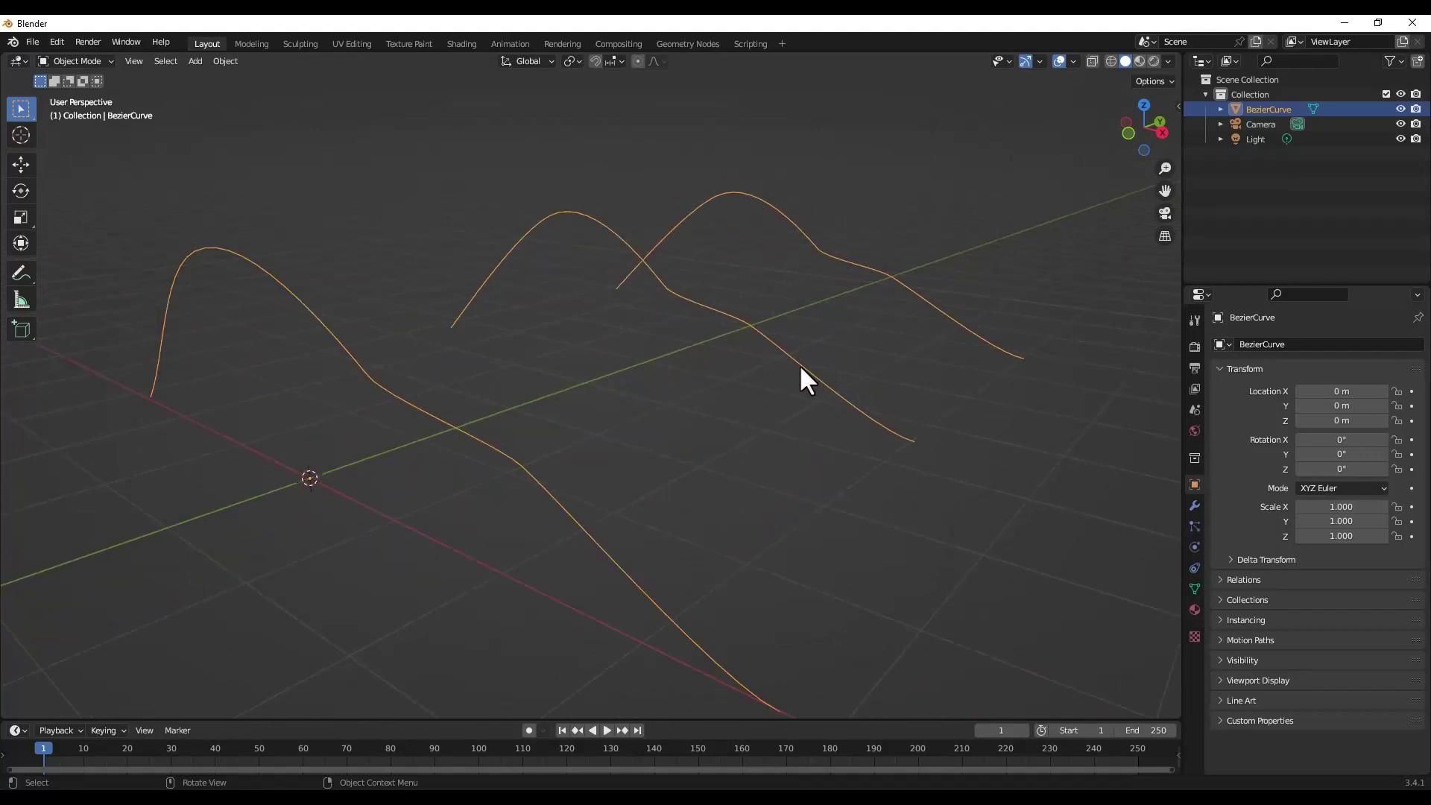
pyautogui.scroll(-2, 358, 417)
pyautogui.press('Tab')
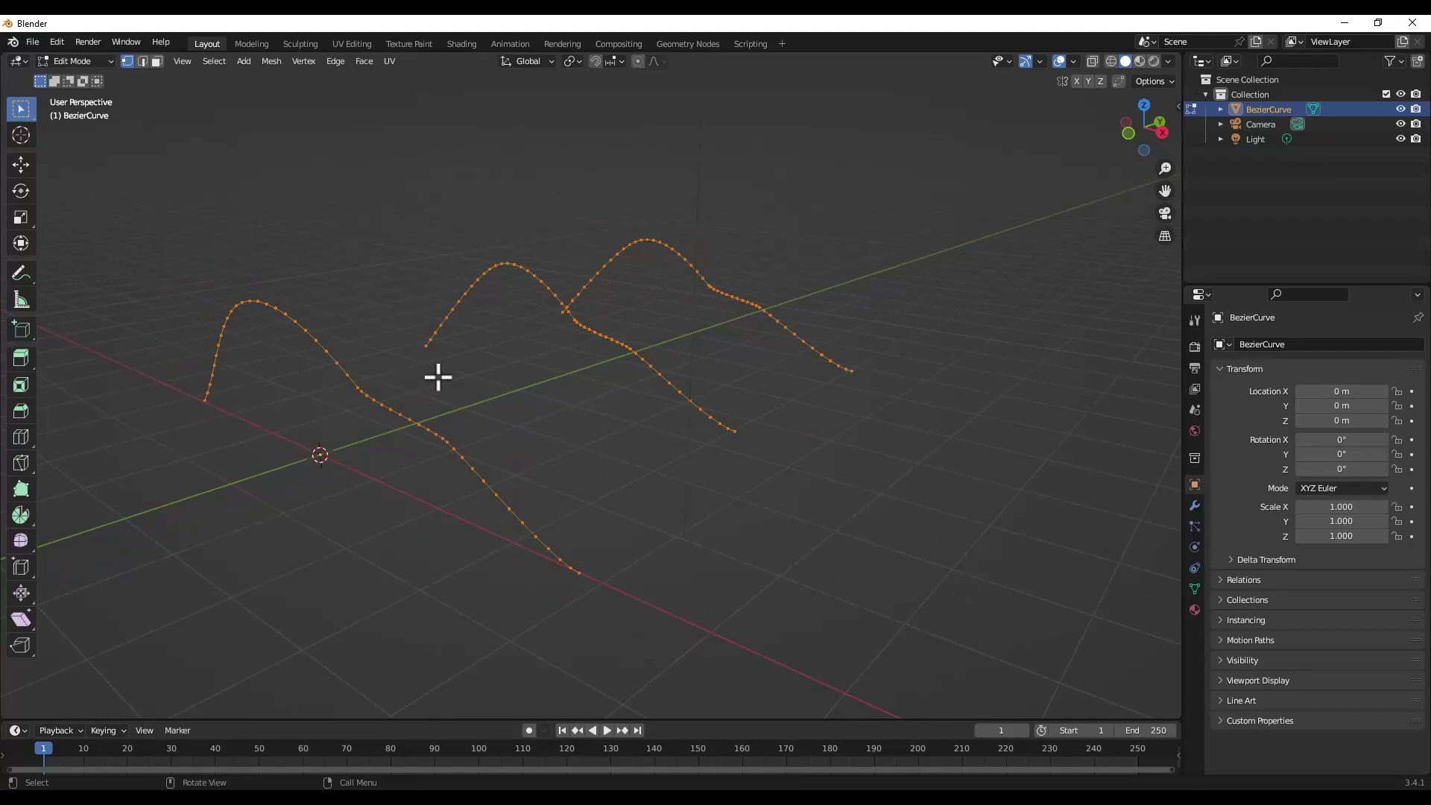
pyautogui.press('F3')
pyautogui.press('Return')
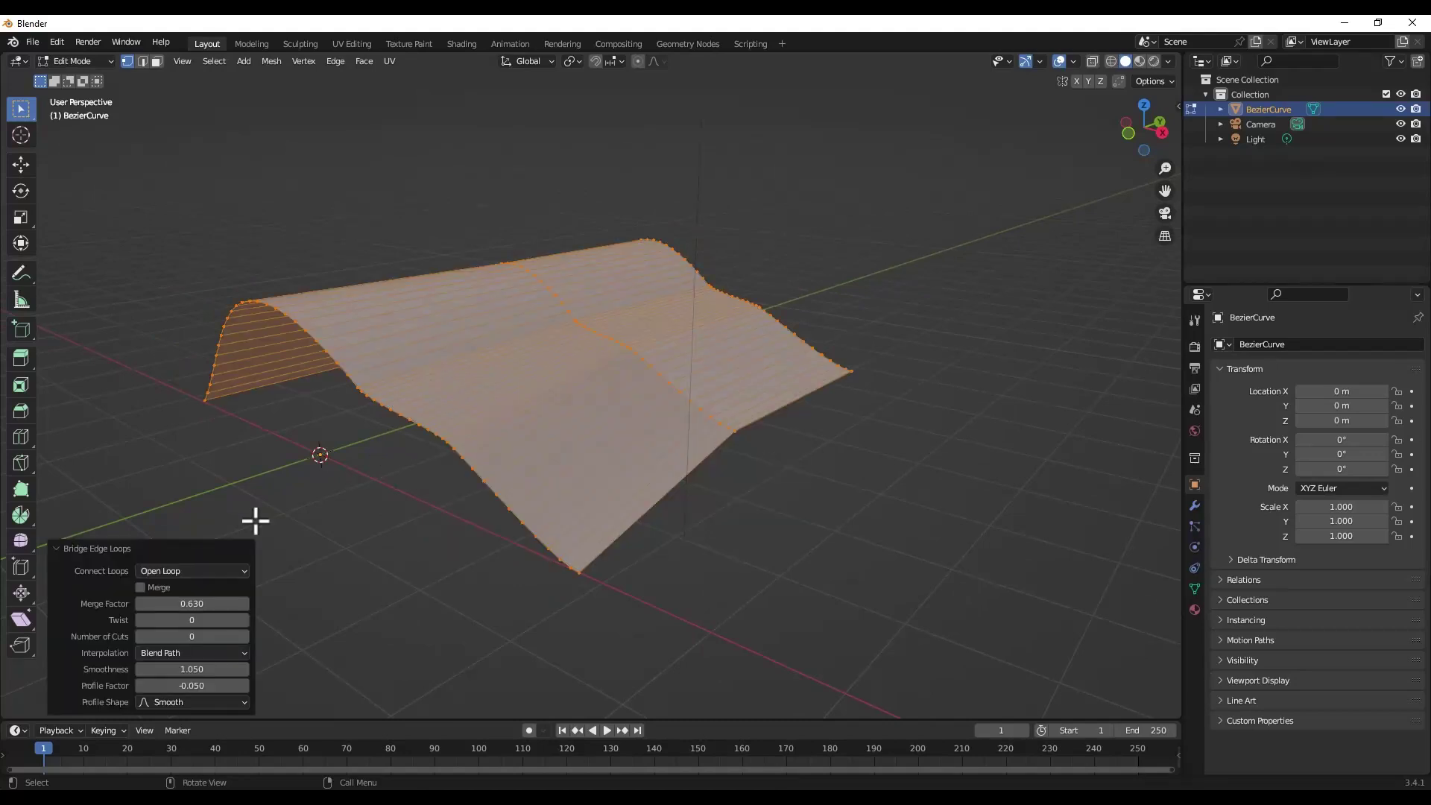
# Step: Set the bridged surface's number of cuts to 6
pyautogui.moveTo(239, 638); pyautogui.dragTo(312, 637)
pyautogui.moveTo(526, 564)
pyautogui.mouseDown(button='middle')
pyautogui.moveTo(623, 491)
pyautogui.moveTo(527, 539)
pyautogui.mouseUp(button='middle')
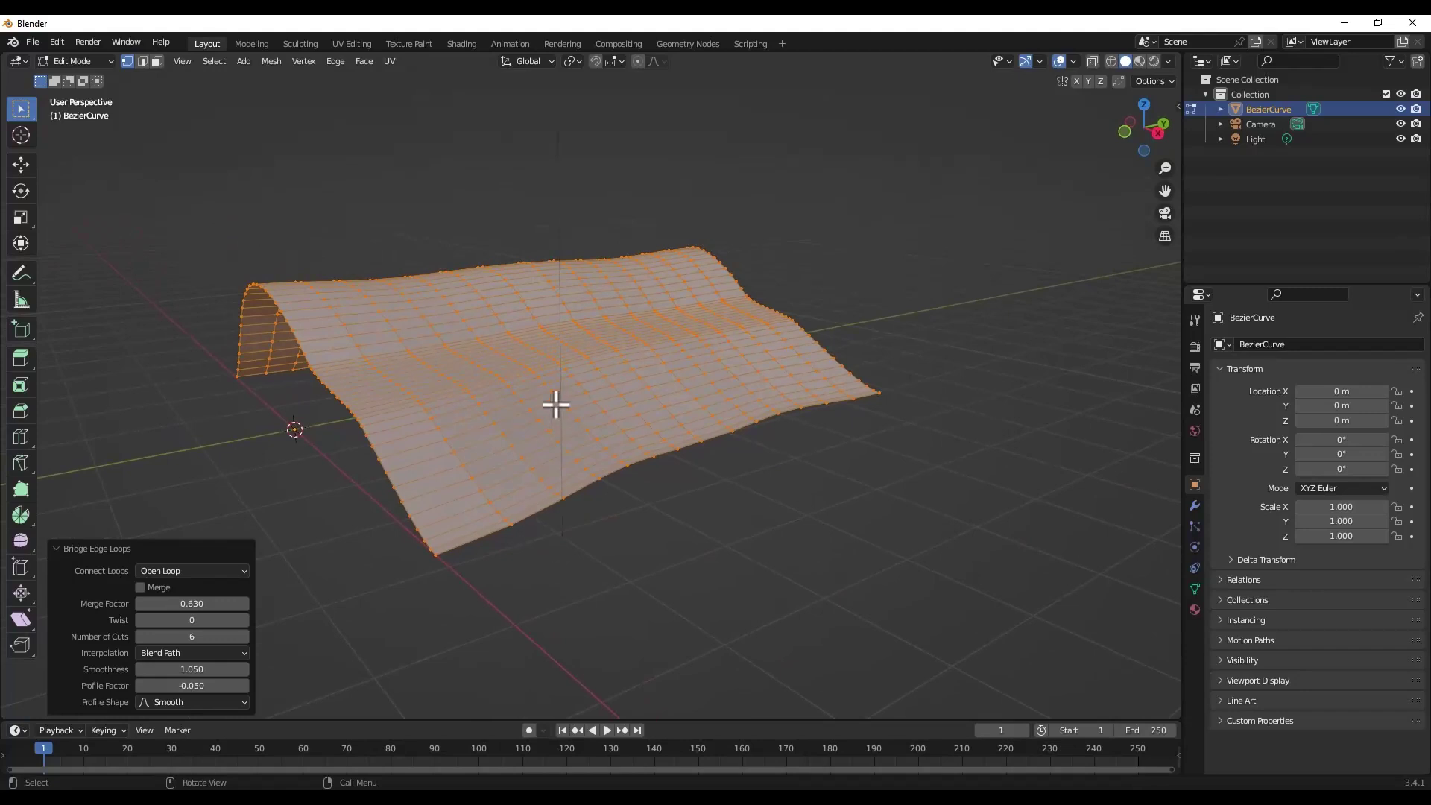
pyautogui.scroll(-1, 559, 411)
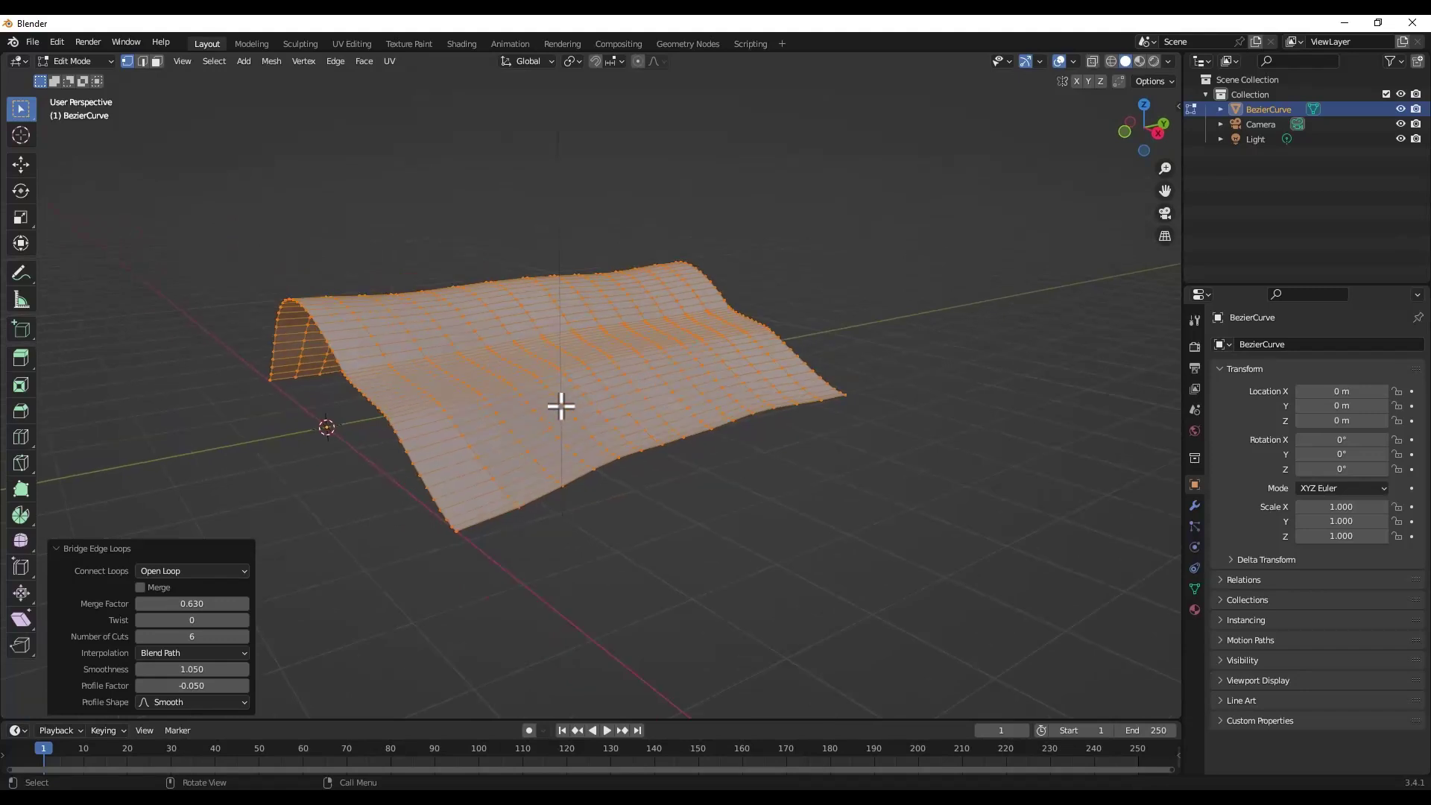
pyautogui.scroll(1, 560, 405)
pyautogui.moveTo(551, 400); pyautogui.dragTo(508, 386, button='middle')
# Step: Return to Object Mode and move the bridged surface about -24.27 m along X, away from the origin
pyautogui.press('Tab')
pyautogui.scroll(-5, 556, 382)
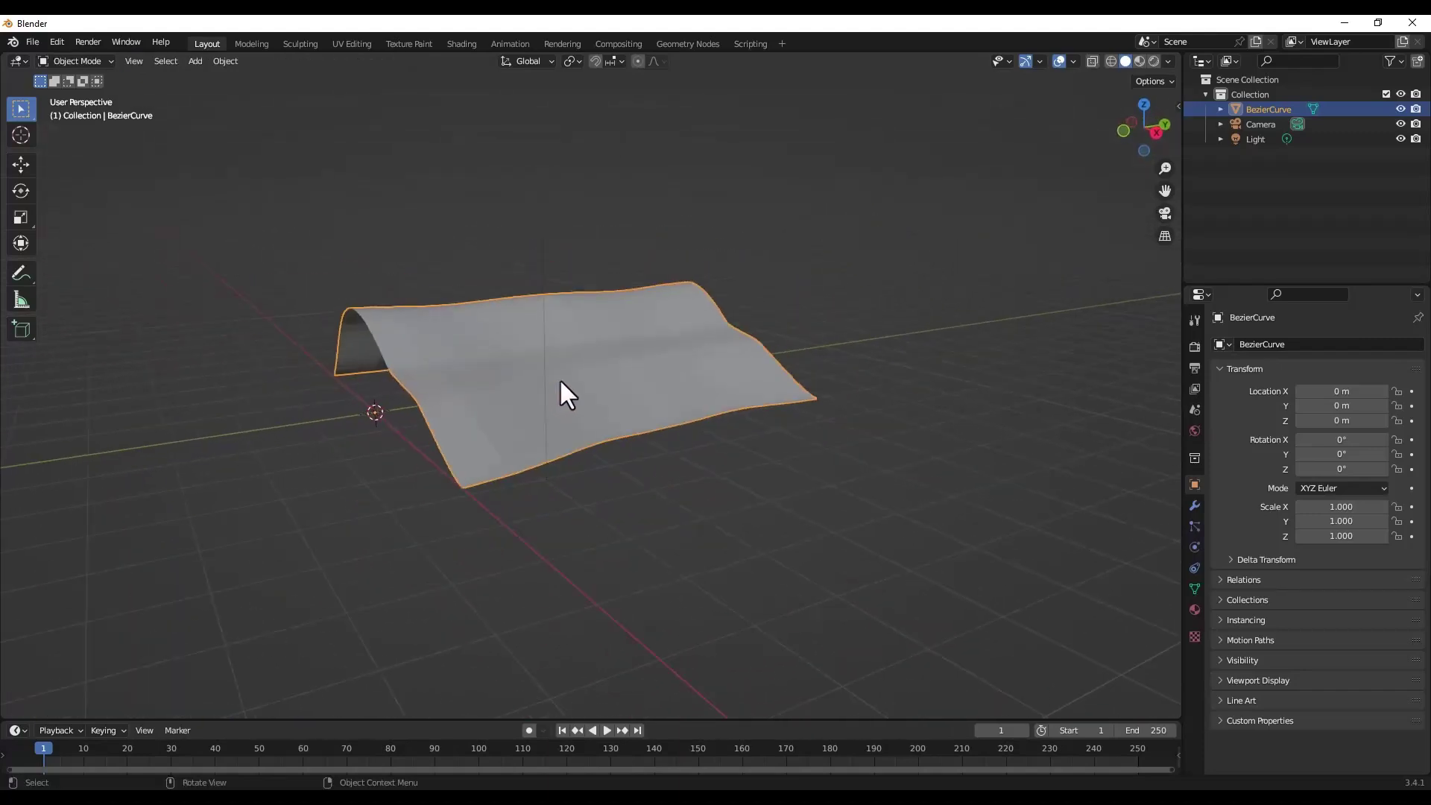
pyautogui.press('g')
pyautogui.press('x')
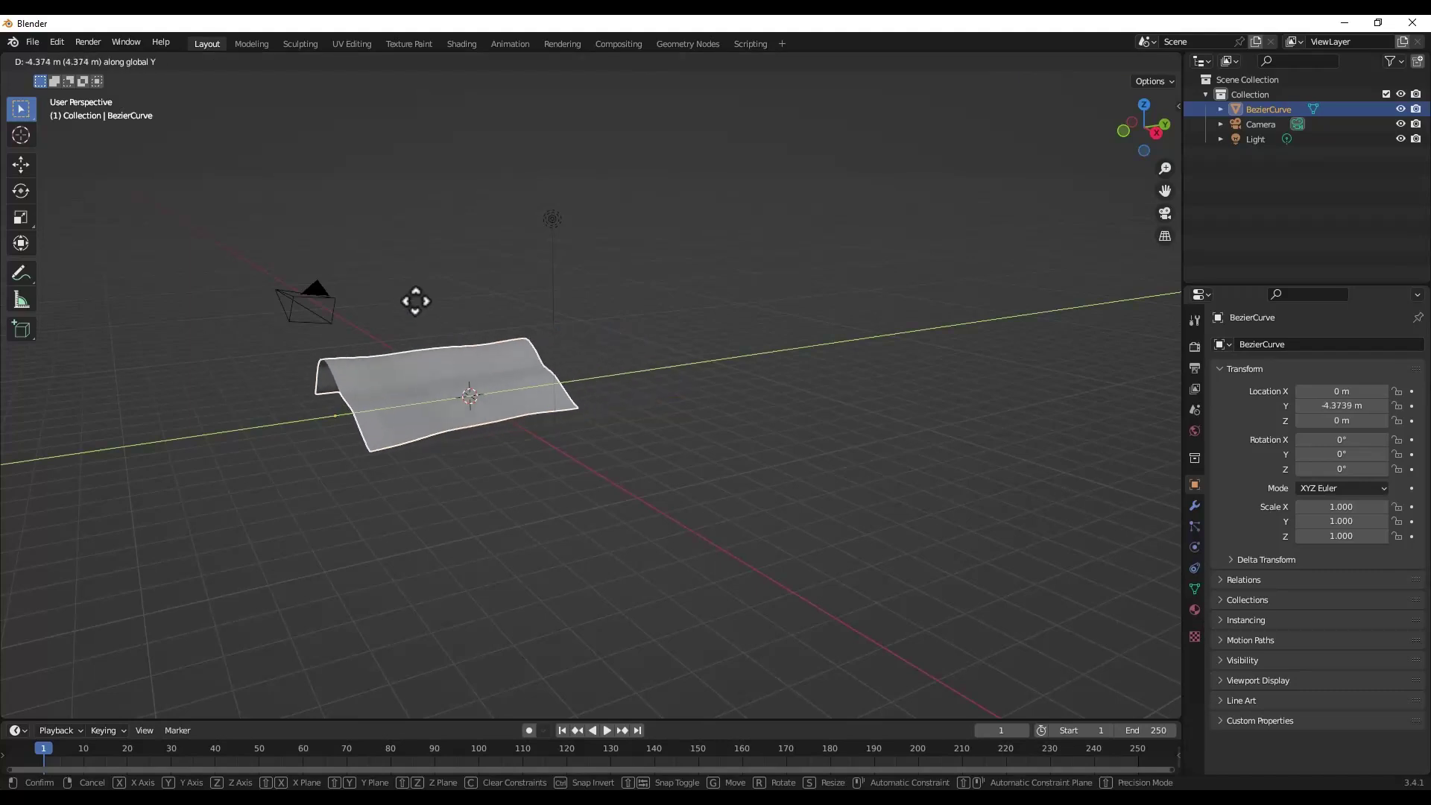
pyautogui.click(428, 269)
pyautogui.moveTo(512, 399); pyautogui.dragTo(570, 386, button='middle')
# Step: Add a Bezier curve at the origin and replace its points with a freehand hump-shaped curve drawn in front view
pyautogui.hotkey('shift', 'a')
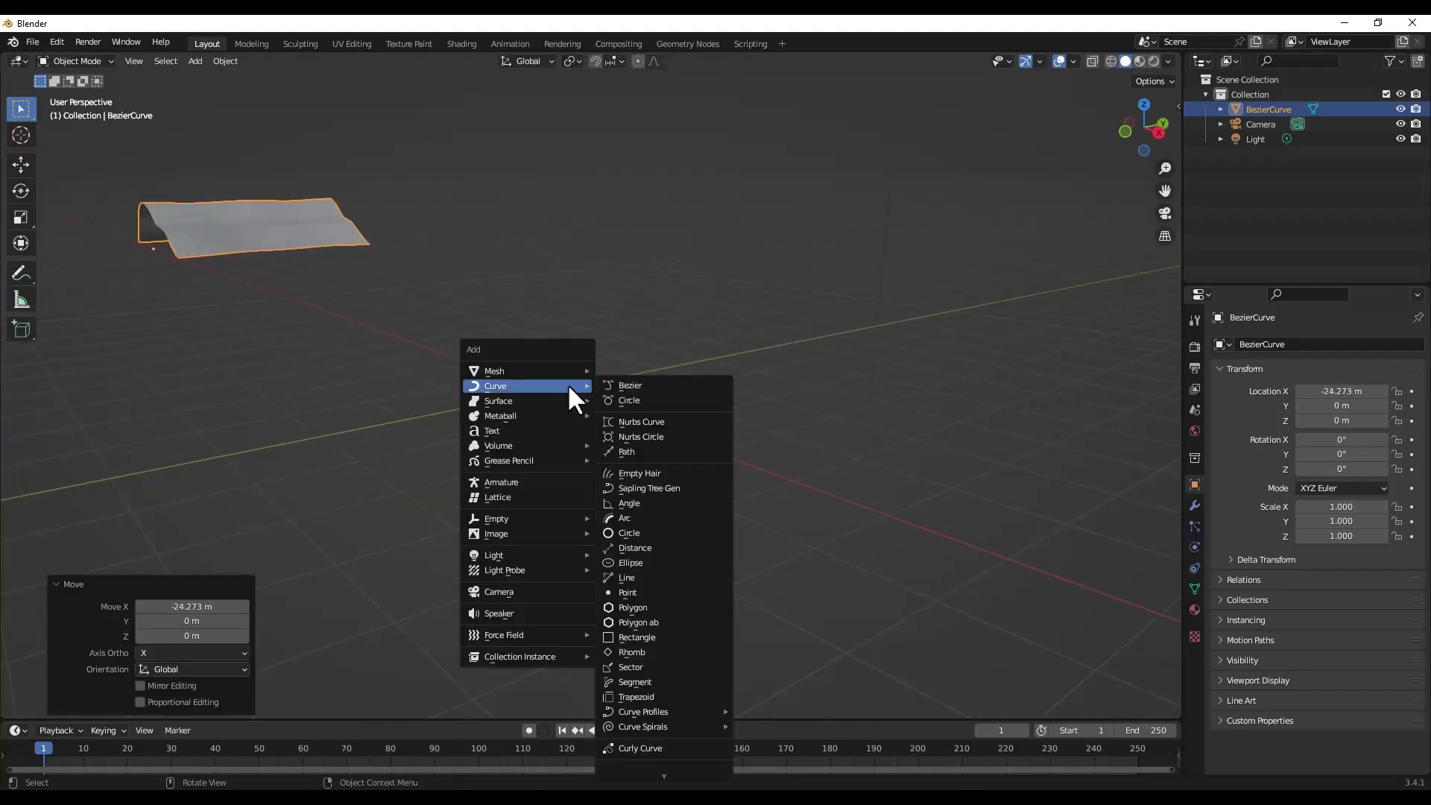
pyautogui.click(635, 384)
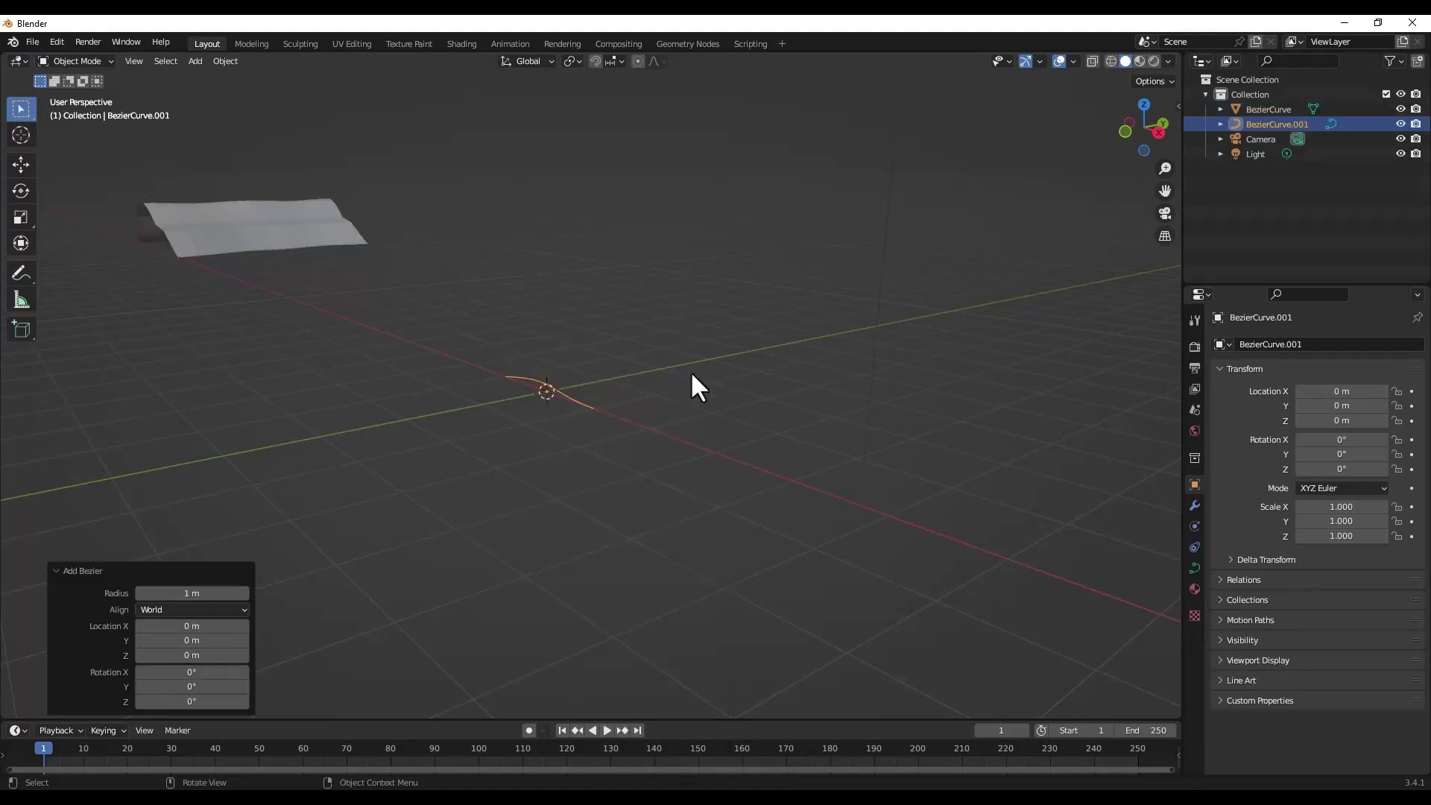
pyautogui.click(1125, 132)
pyautogui.press('Tab')
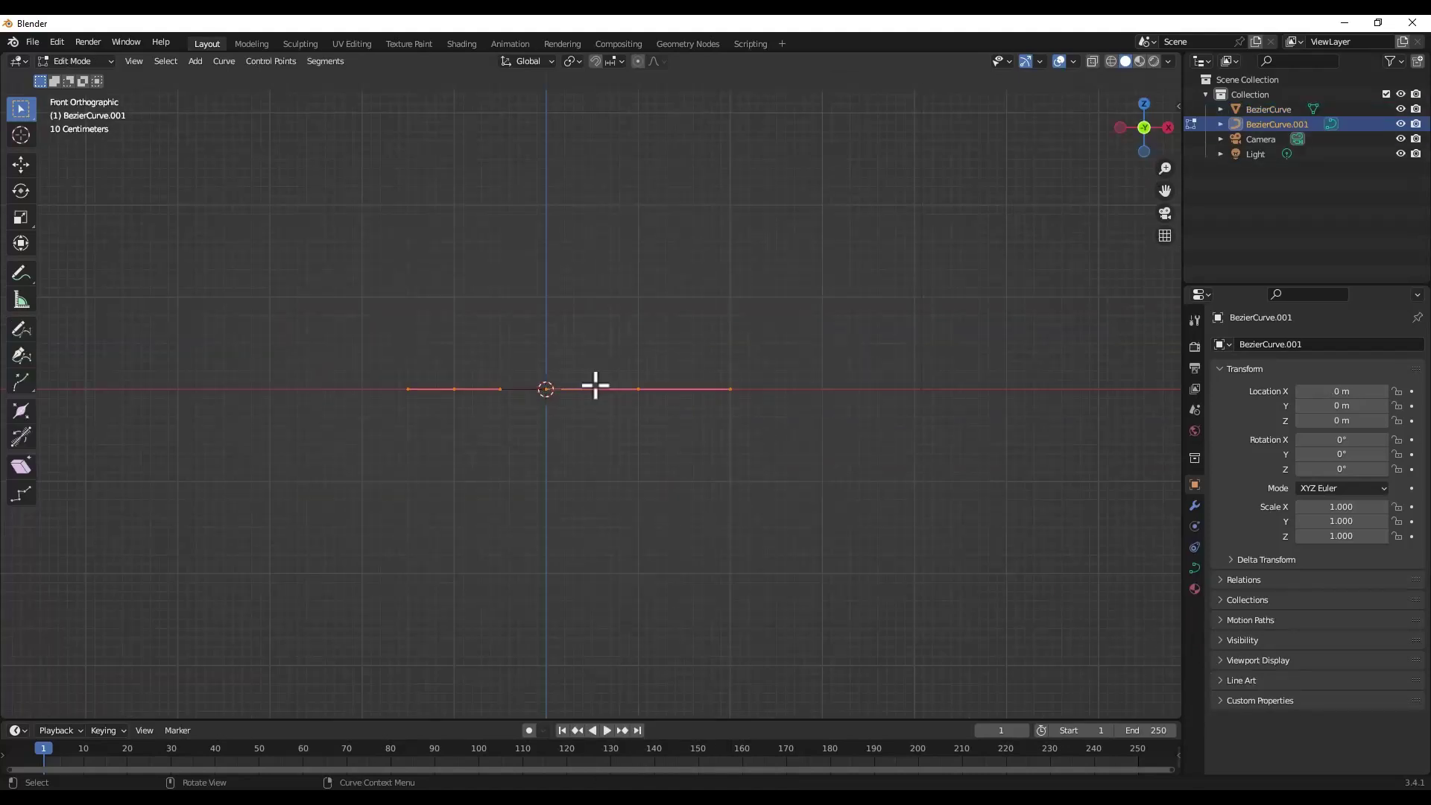
pyautogui.press('x')
pyautogui.click(569, 372)
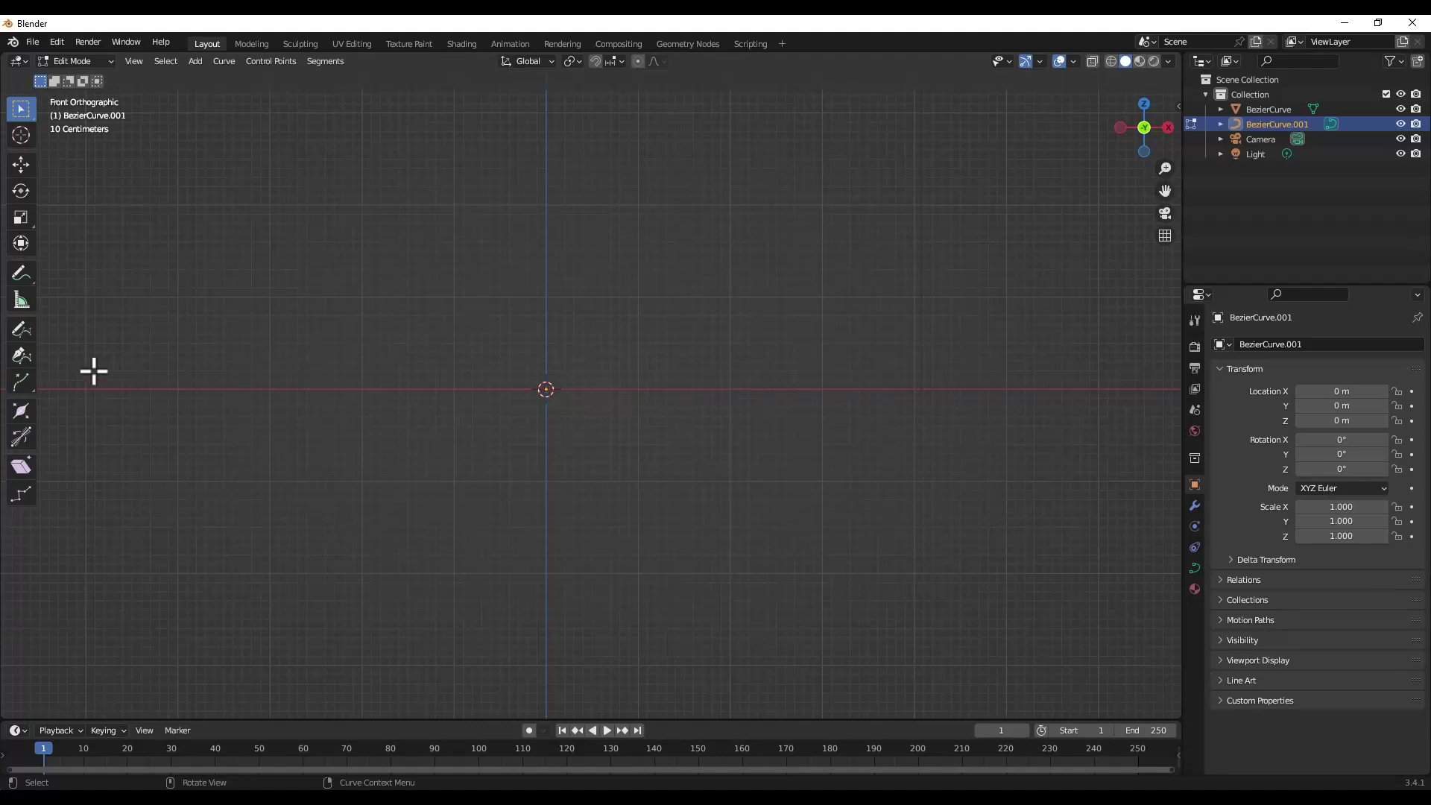
pyautogui.click(19, 327)
pyautogui.moveTo(360, 381)
pyautogui.mouseDown()
pyautogui.moveTo(495, 277)
pyautogui.moveTo(594, 275)
pyautogui.moveTo(686, 298)
pyautogui.moveTo(835, 382)
pyautogui.mouseUp()
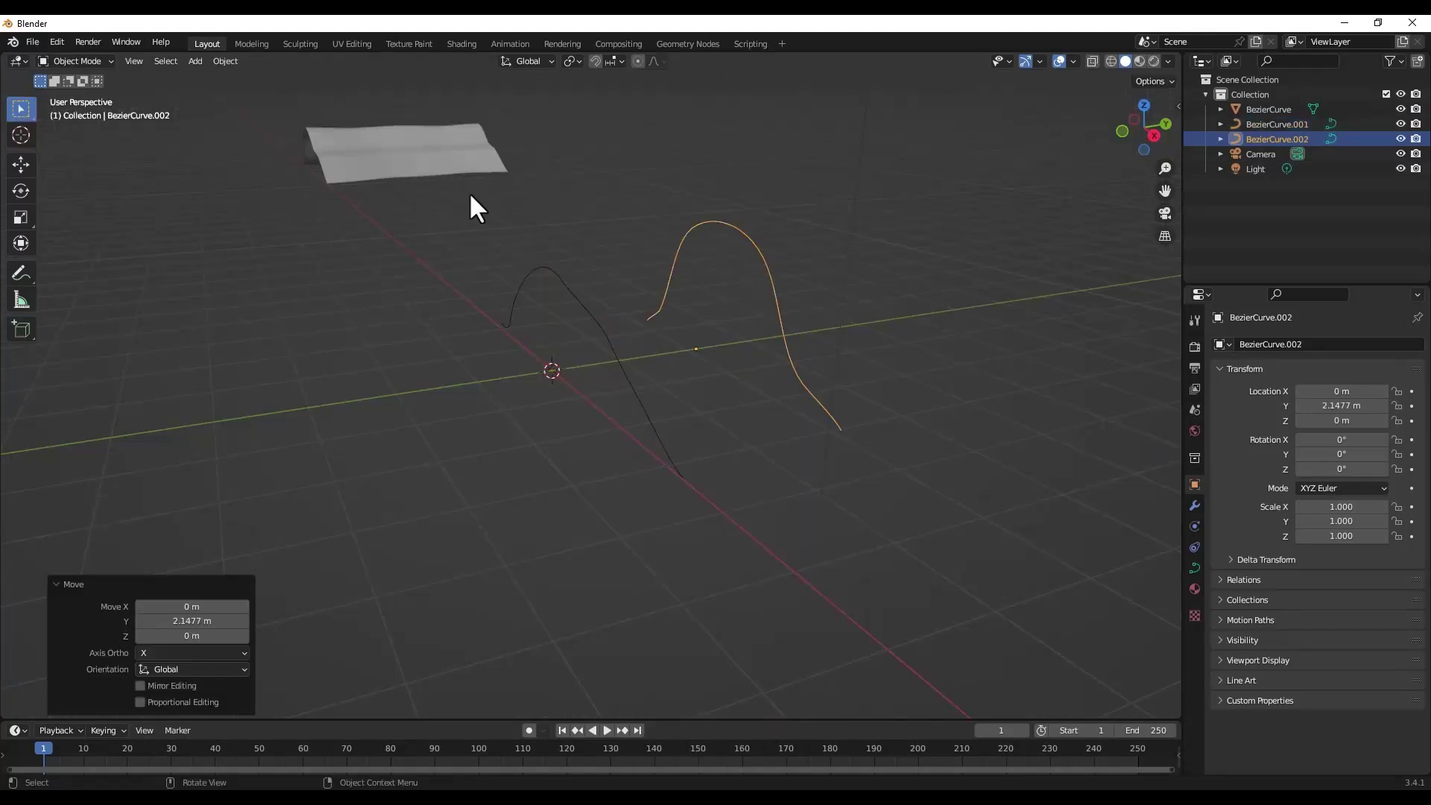
# Step: Duplicate the two hump-shaped curves together and offset the copies about 4.63 m along Y
pyautogui.moveTo(470, 196); pyautogui.dragTo(887, 543)
pyautogui.hotkey('shift', 'd')
pyautogui.press('y')
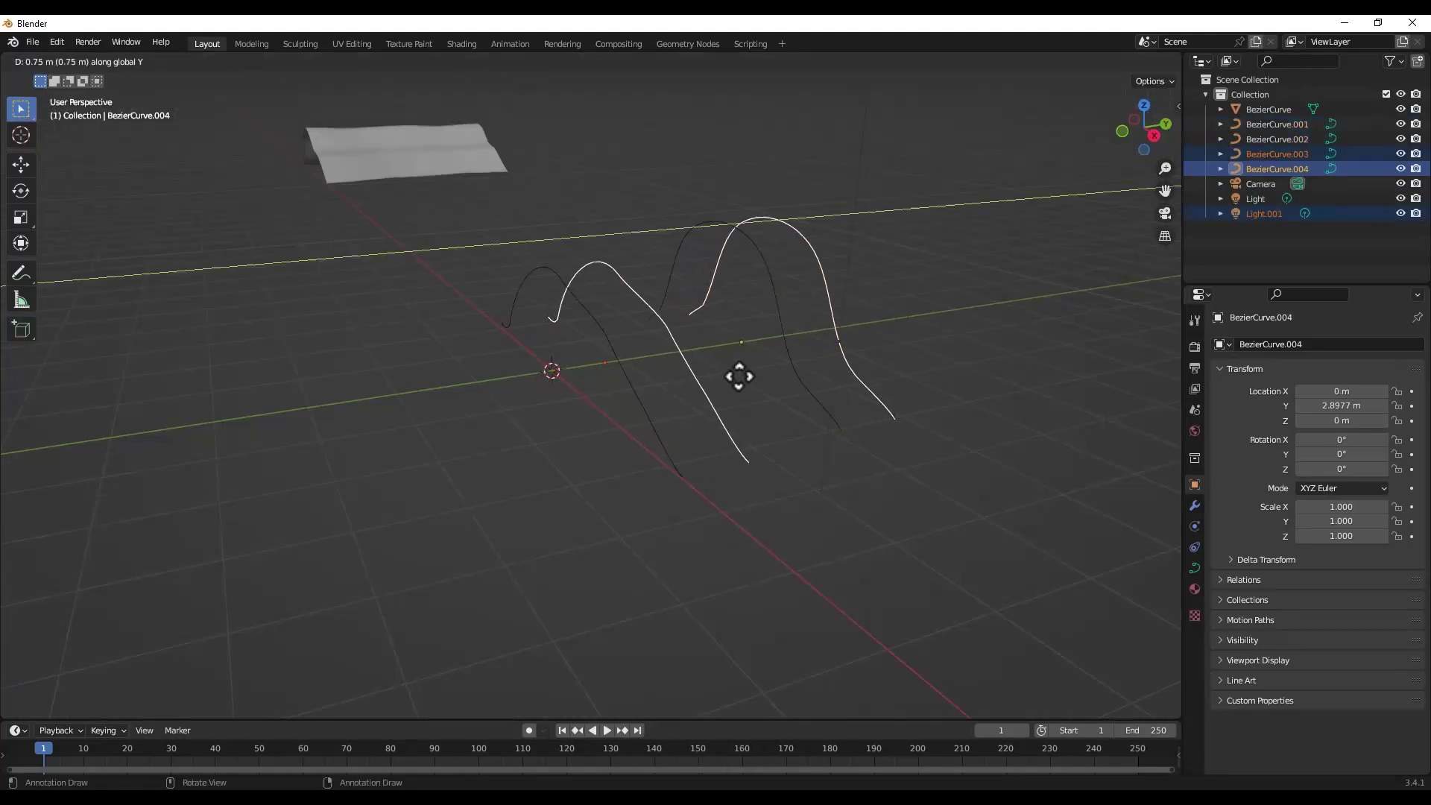
pyautogui.click(1002, 314)
# Step: Mirror the duplicated pair of curves by scaling them by -1 along Y
pyautogui.press('s')
pyautogui.press('x')
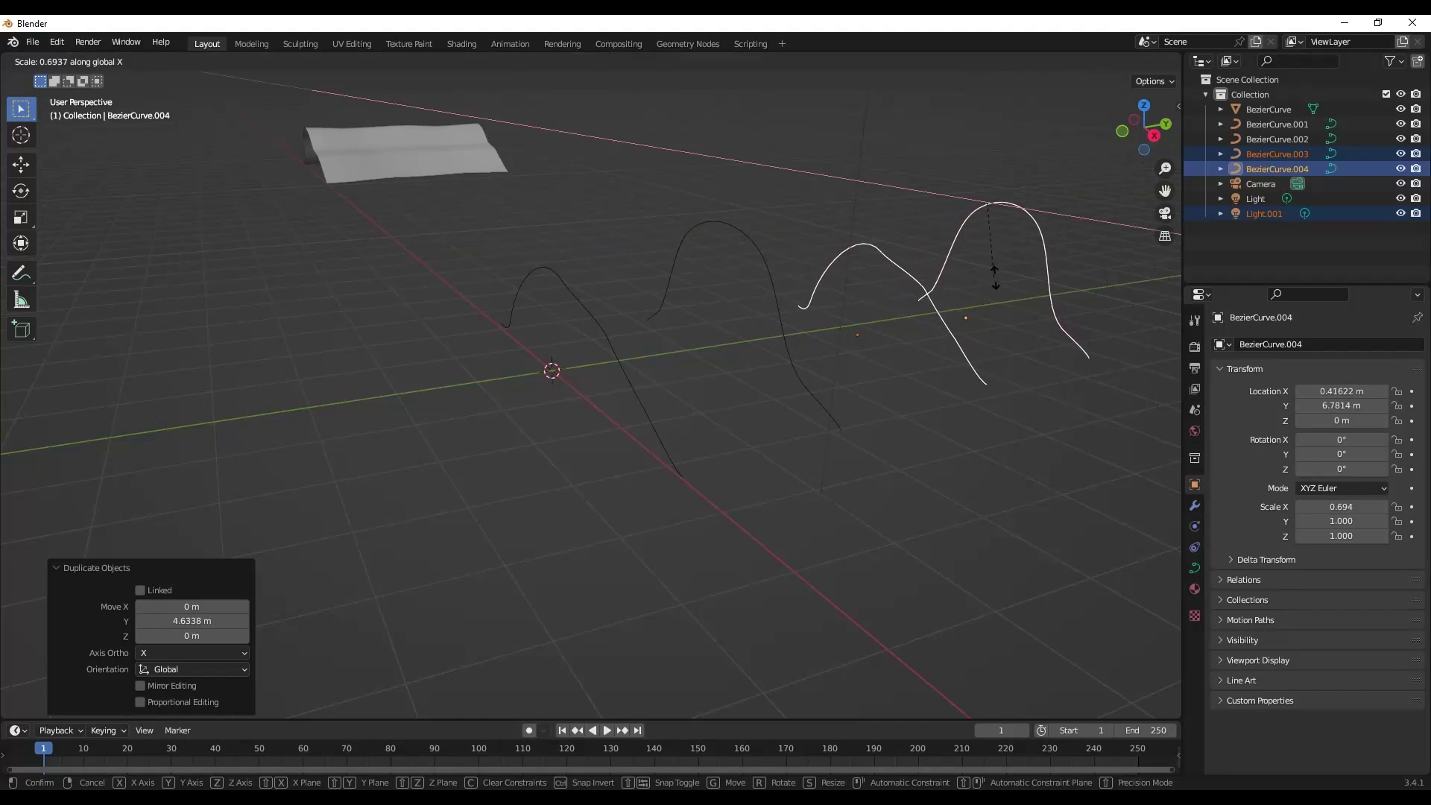
pyautogui.write('y-1')
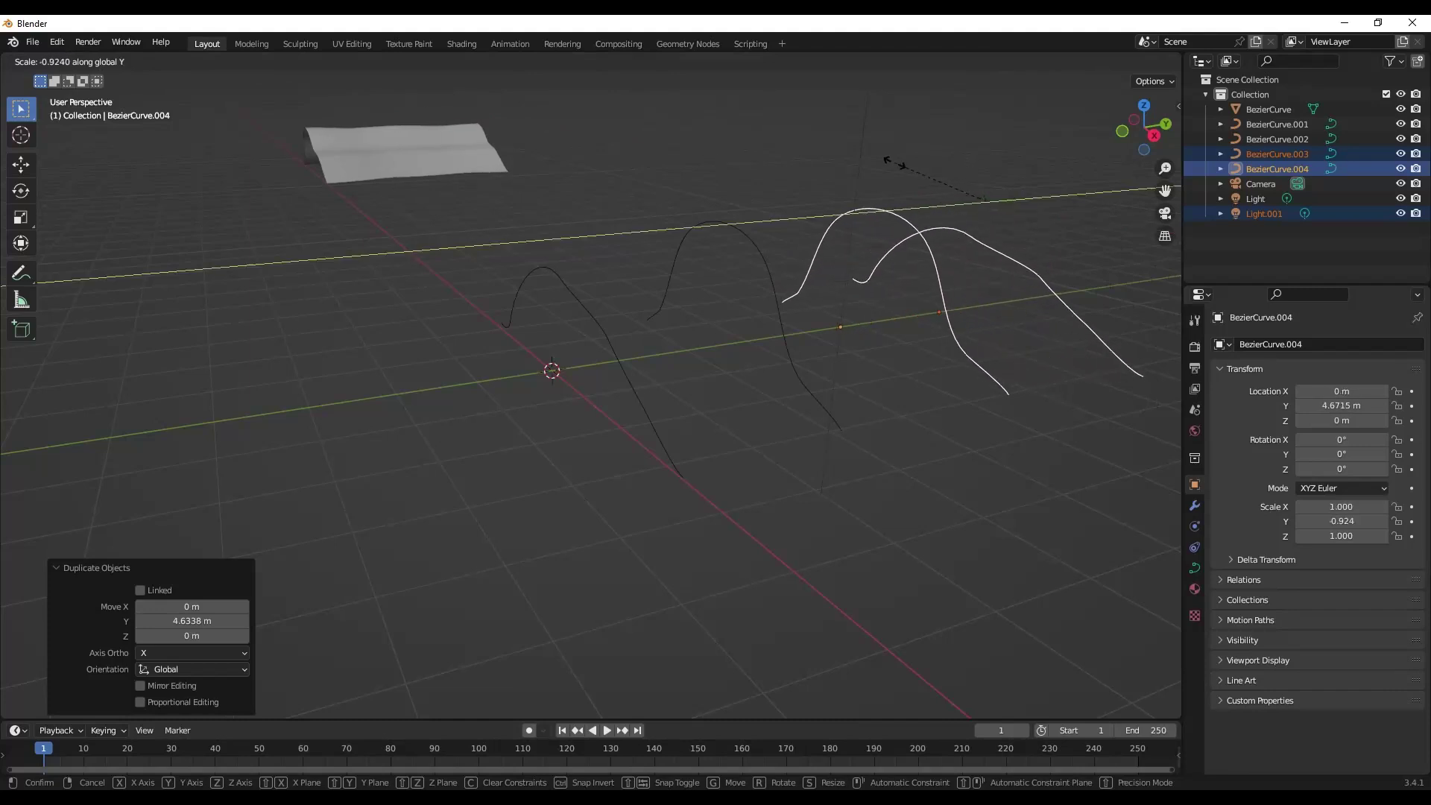
pyautogui.press('Return')
pyautogui.moveTo(653, 328); pyautogui.dragTo(833, 231, button='middle')
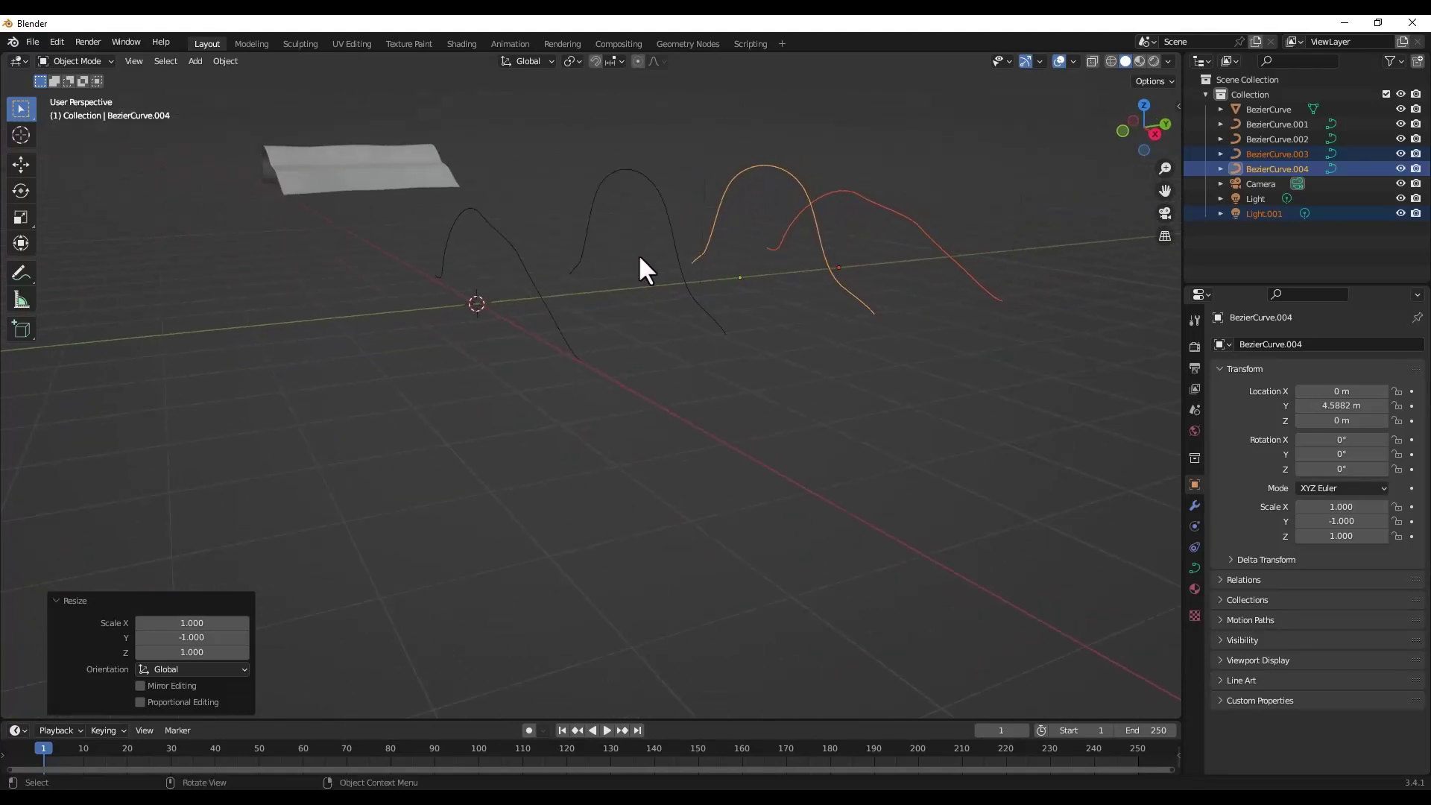
pyautogui.moveTo(794, 286); pyautogui.dragTo(825, 292, button='middle')
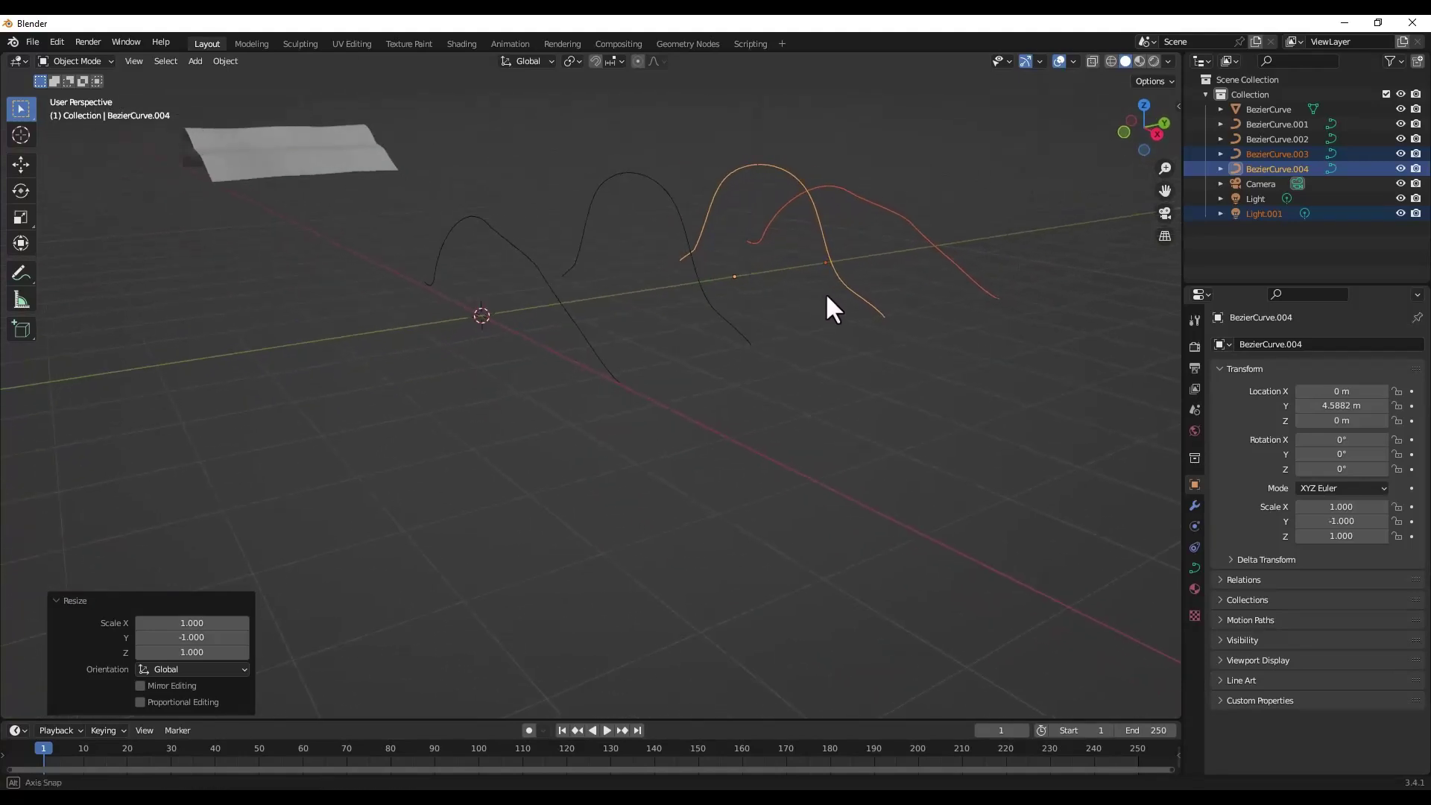
# Step: Try to apply Bridge Edge Loops to all four Bezier curves together in Edit Mode
pyautogui.keyDown('shift'); pyautogui.click(674, 208); pyautogui.keyUp('shift')
pyautogui.keyDown('shift'); pyautogui.click(534, 265); pyautogui.keyUp('shift')
pyautogui.press('Tab')
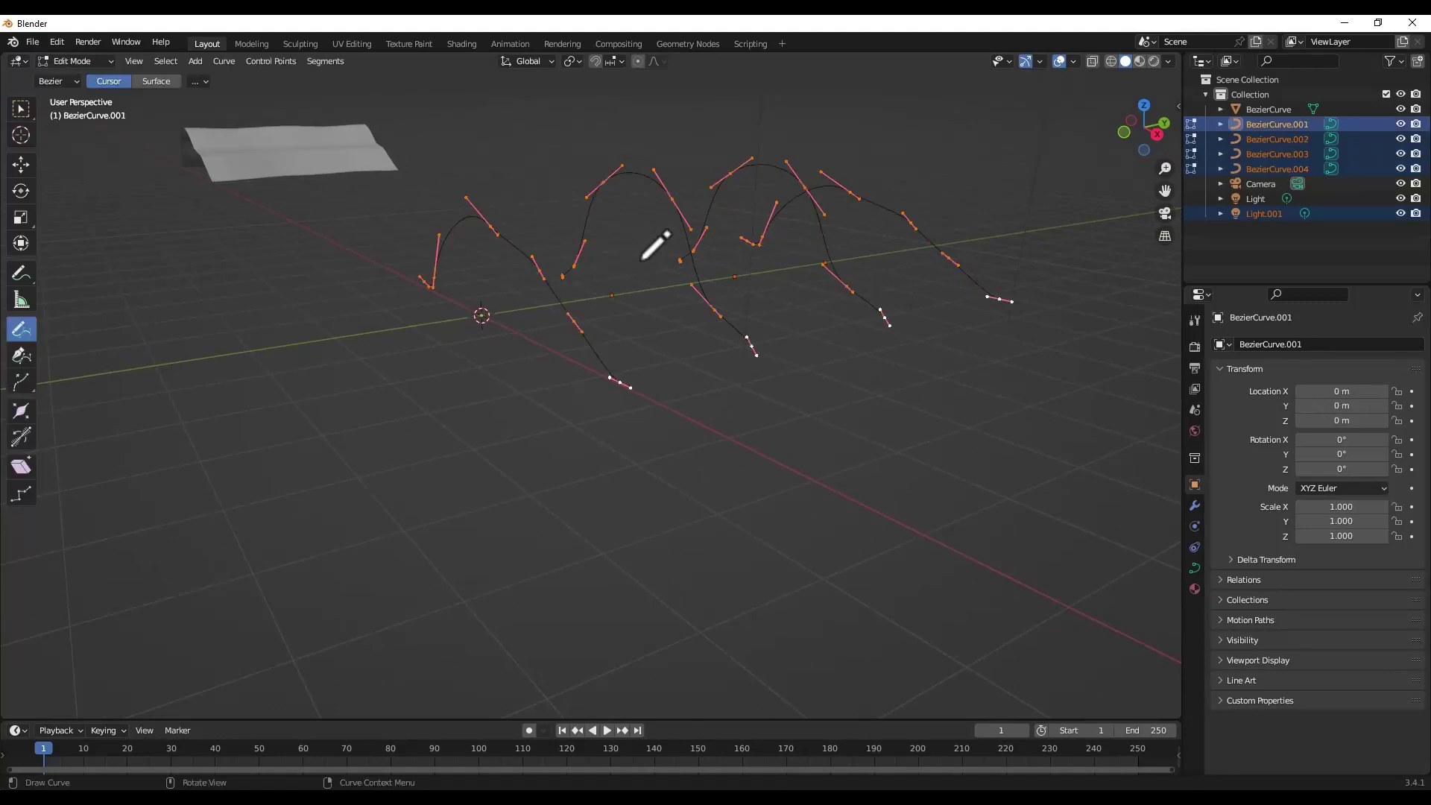
pyautogui.press('F3')
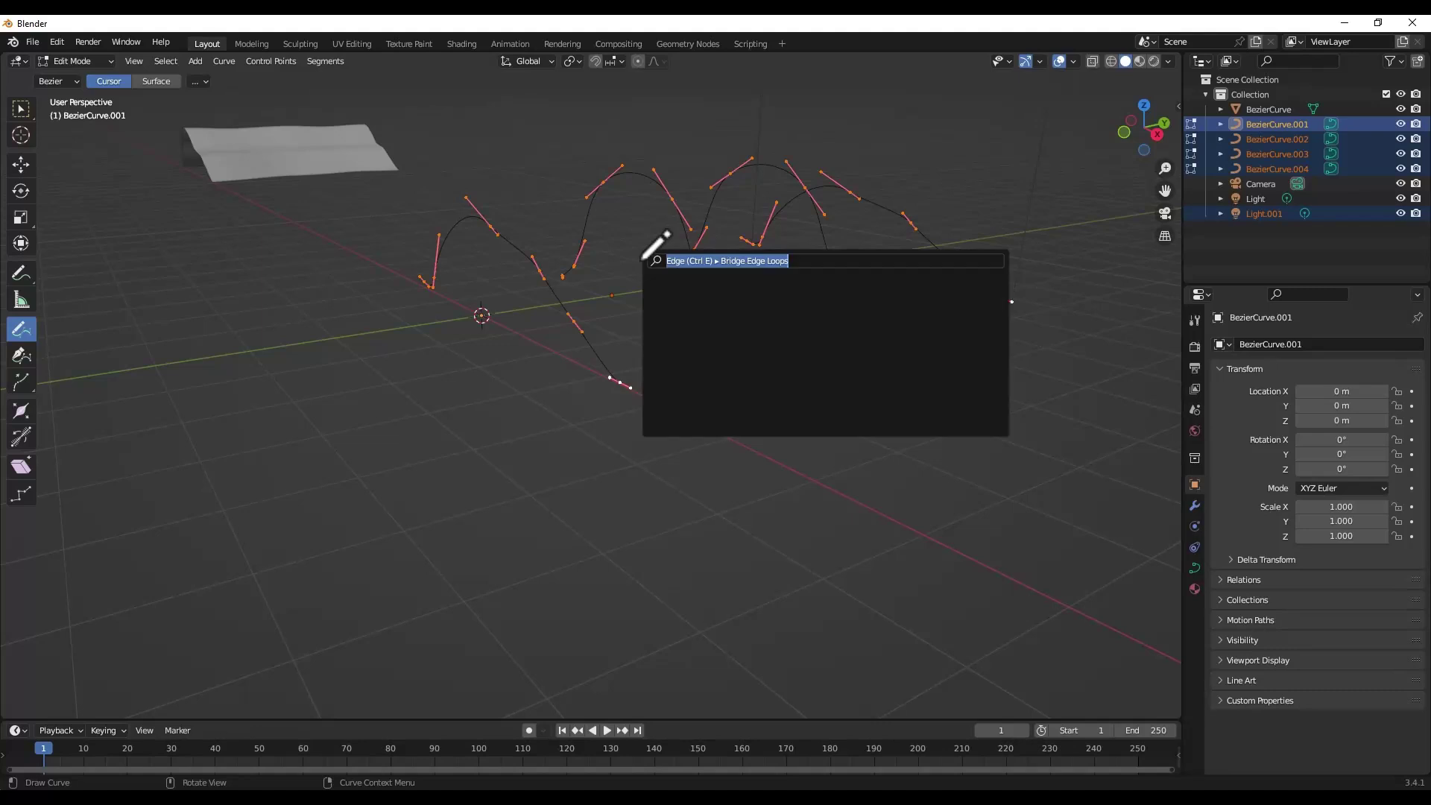
pyautogui.press('Return')
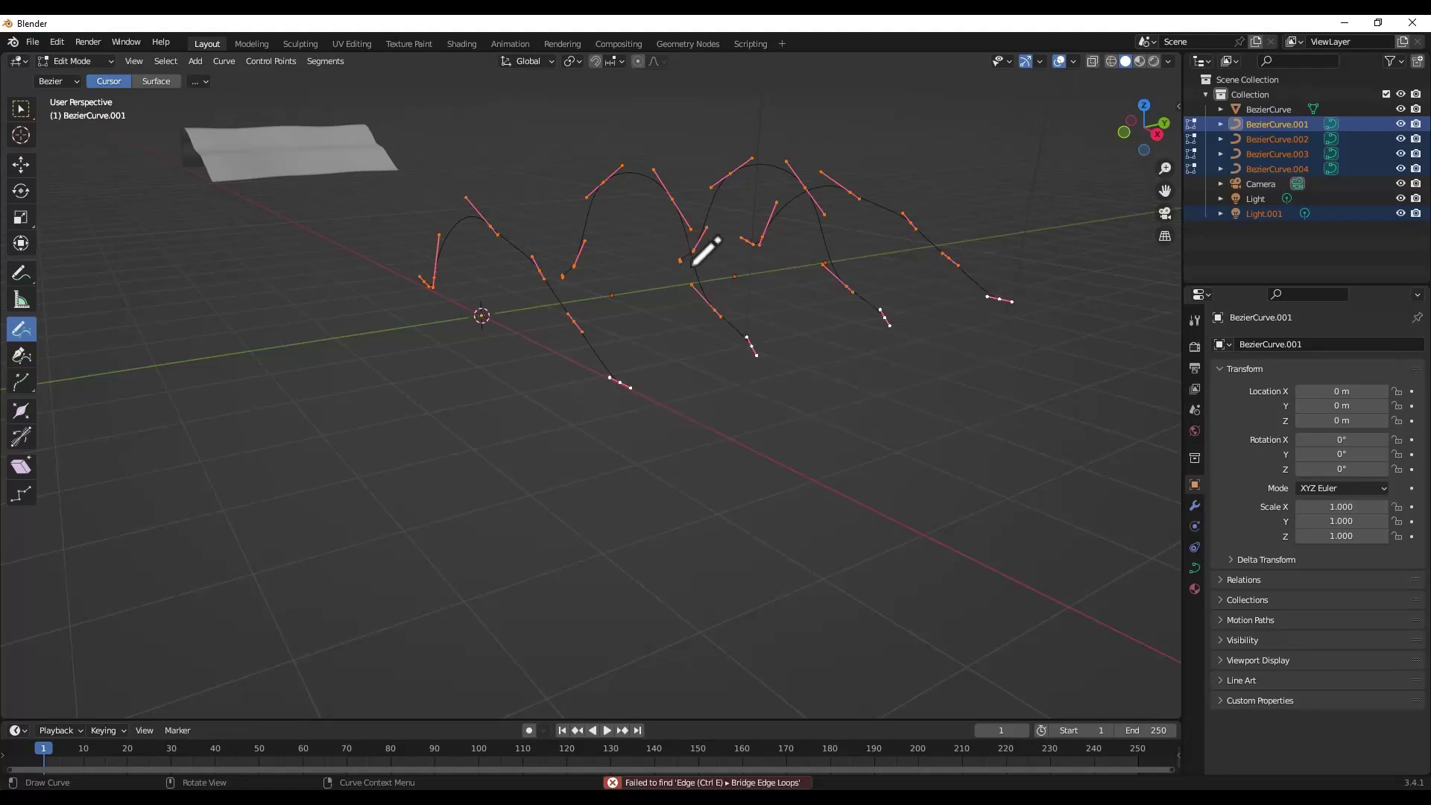
pyautogui.moveTo(742, 240)
pyautogui.mouseDown(button='middle')
pyautogui.moveTo(754, 243)
pyautogui.moveTo(704, 254)
pyautogui.mouseUp(button='middle')
pyautogui.press('Tab')
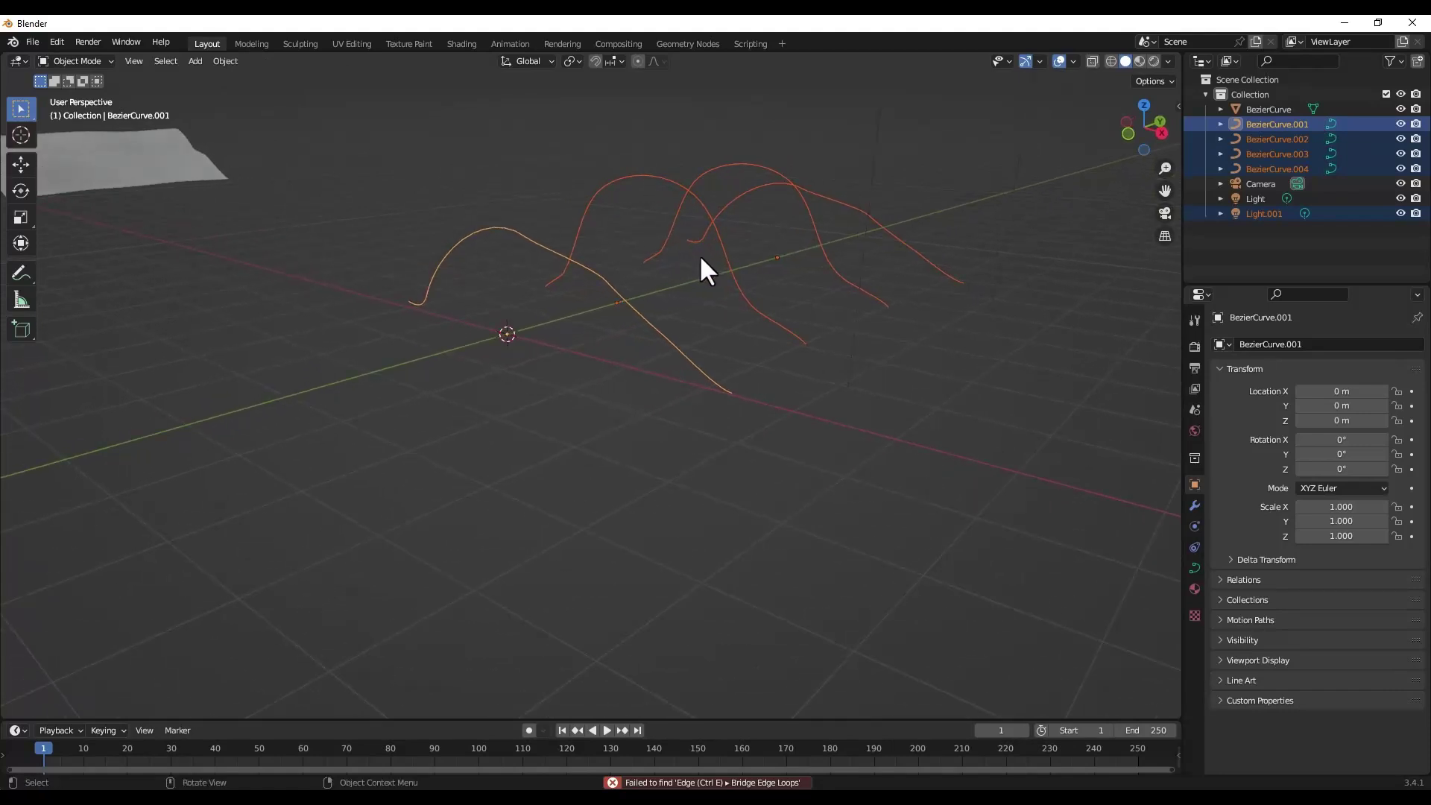
# Step: Select the four hump-shaped Bezier curves together in Object Mode and show the Curves To Mesh settings
pyautogui.click(897, 152)
pyautogui.click(615, 270)
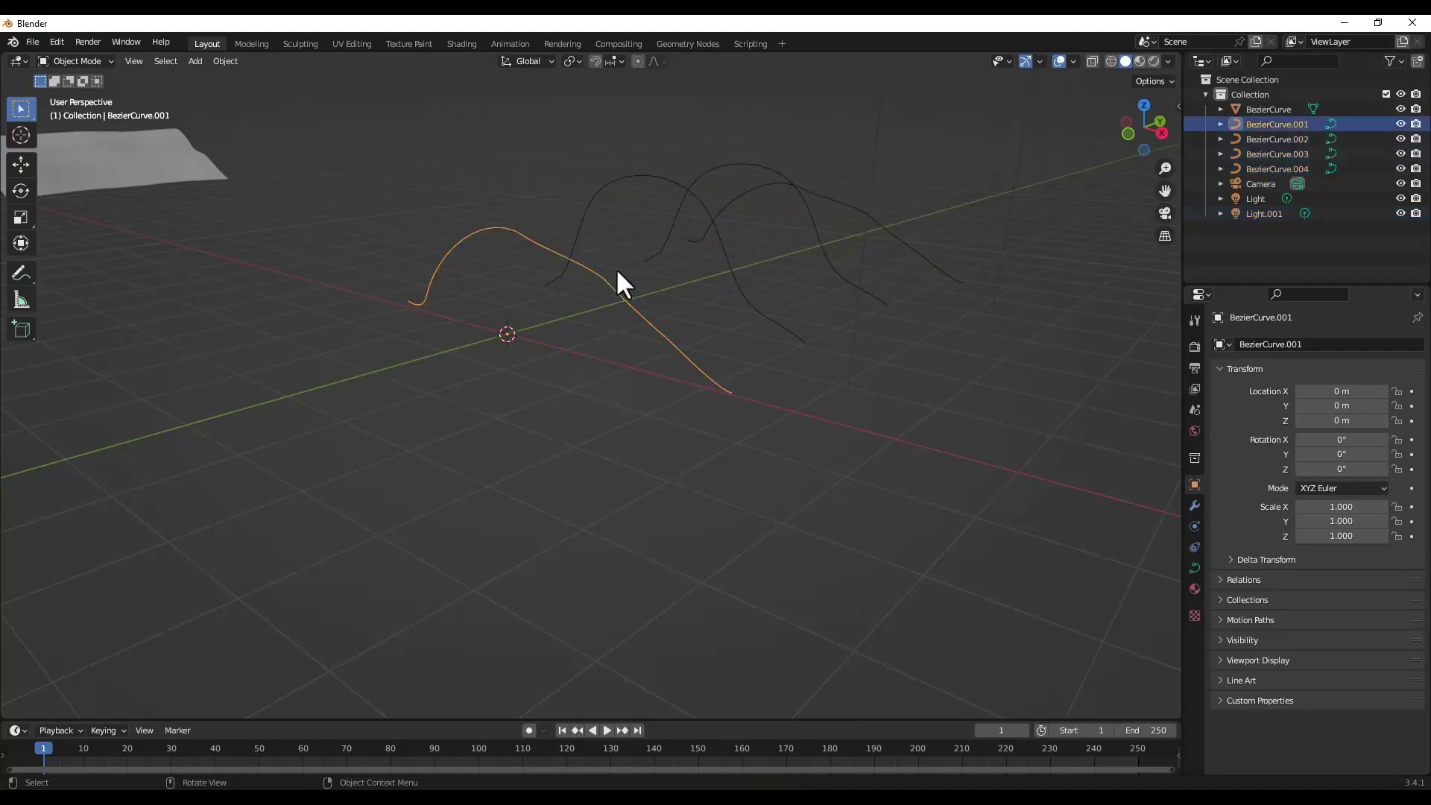
pyautogui.keyDown('shift'); pyautogui.click(717, 229); pyautogui.keyUp('shift')
pyautogui.keyDown('shift'); pyautogui.click(811, 216); pyautogui.keyUp('shift')
pyautogui.keyDown('shift'); pyautogui.click(852, 208); pyautogui.keyUp('shift')
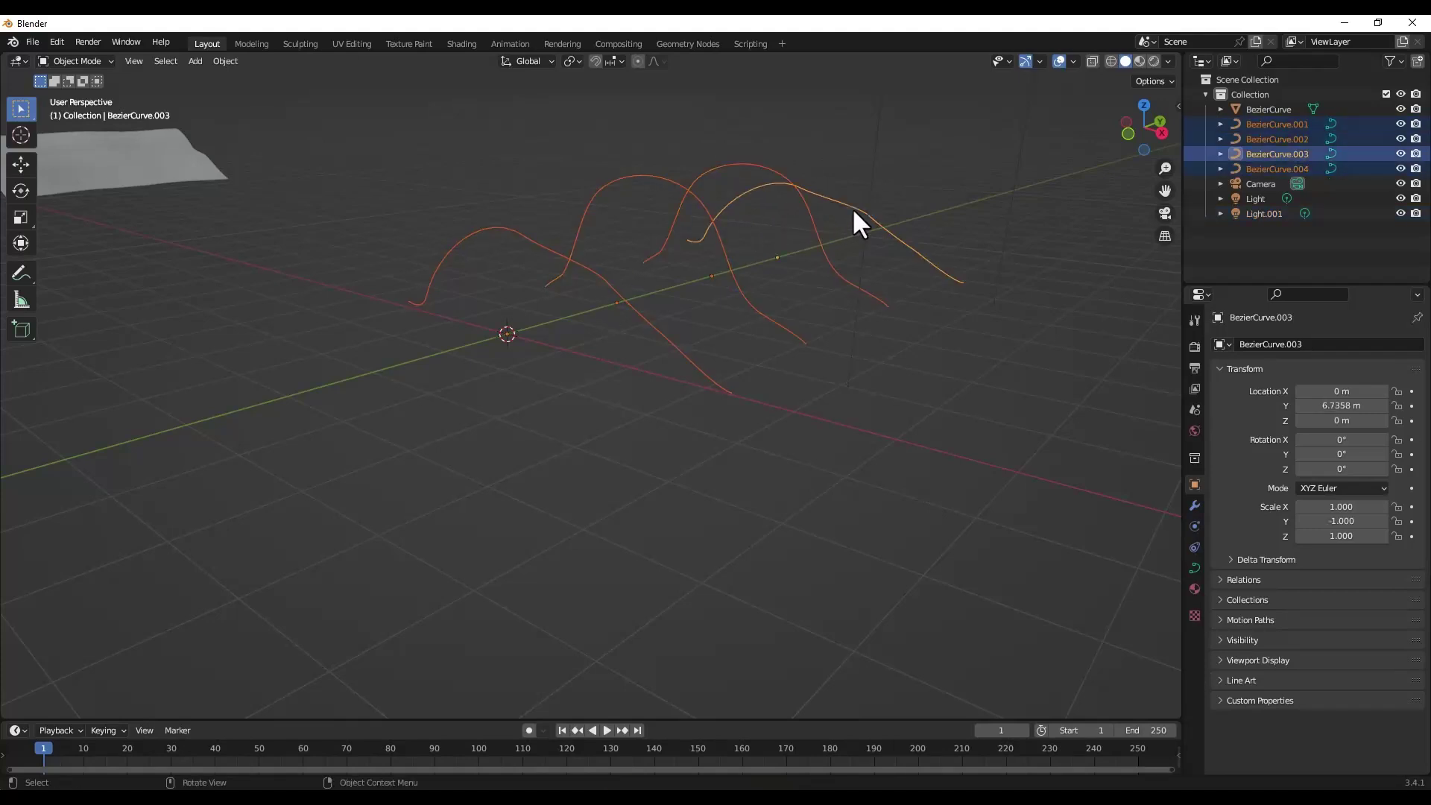
pyautogui.press('n')
pyautogui.click(1172, 397)
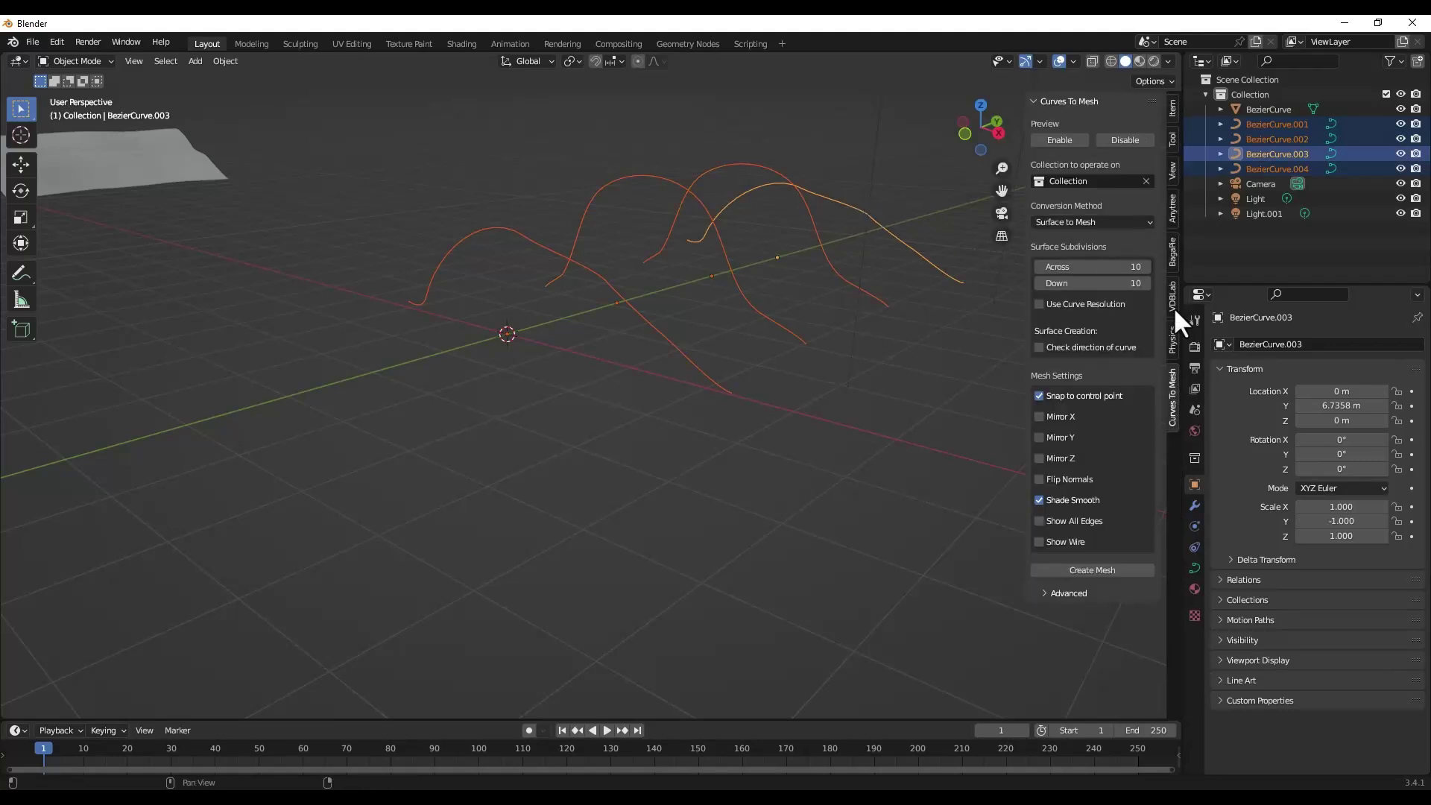
pyautogui.moveTo(993, 320); pyautogui.dragTo(882, 268, button='middle')
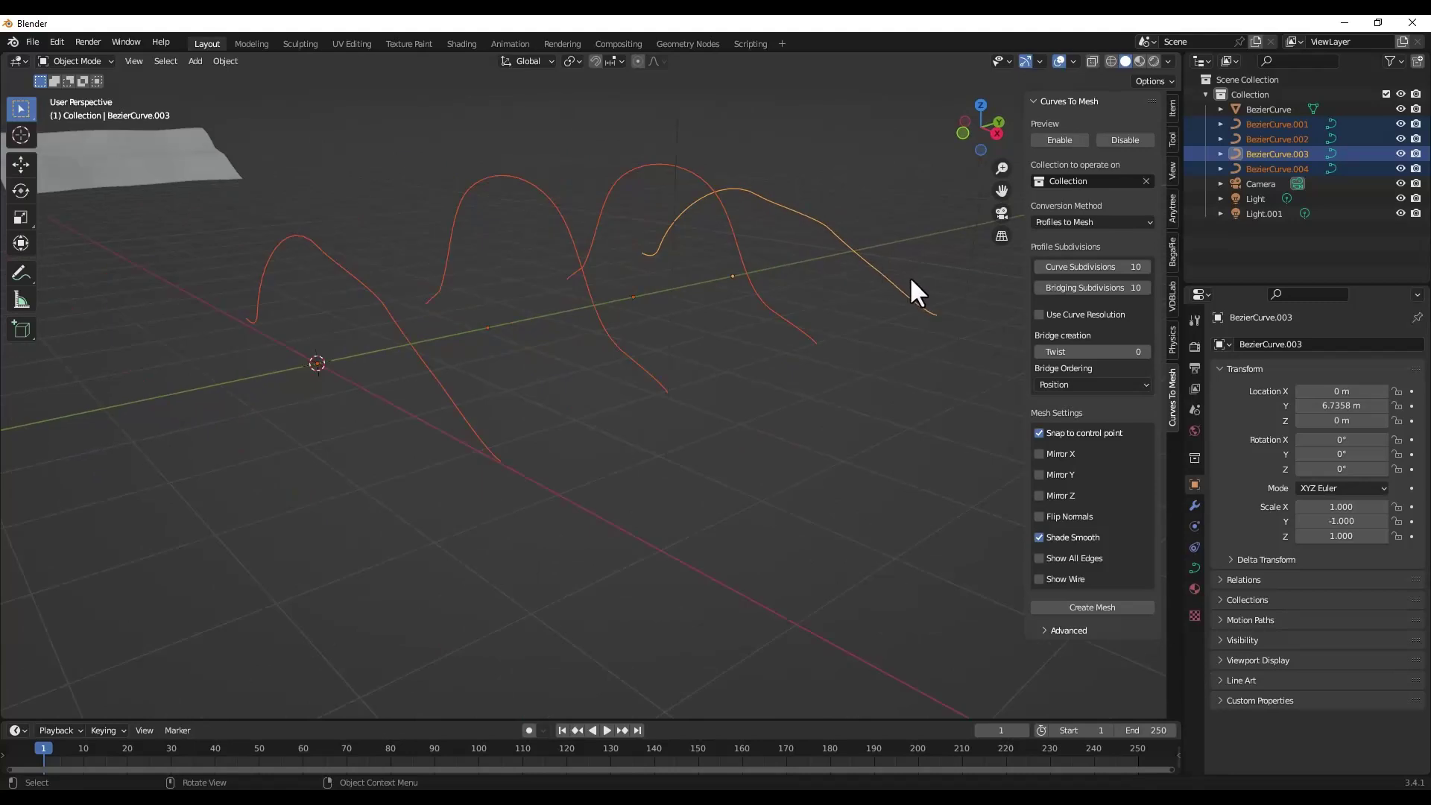
pyautogui.moveTo(787, 465); pyautogui.dragTo(743, 431, button='middle')
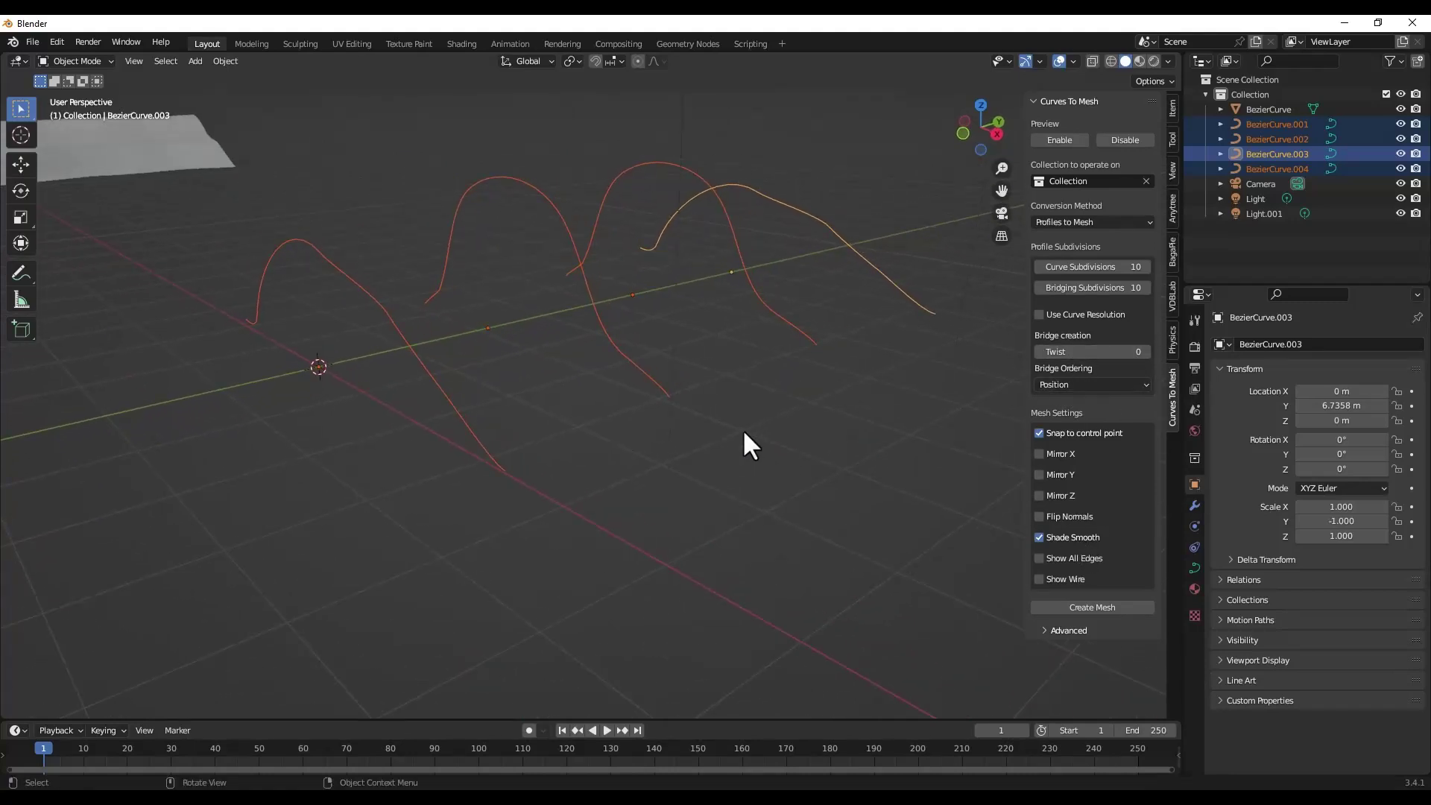
# Step: Try the Surface to Mesh conversion method on the four curves with the preview enabled
pyautogui.click(1073, 221)
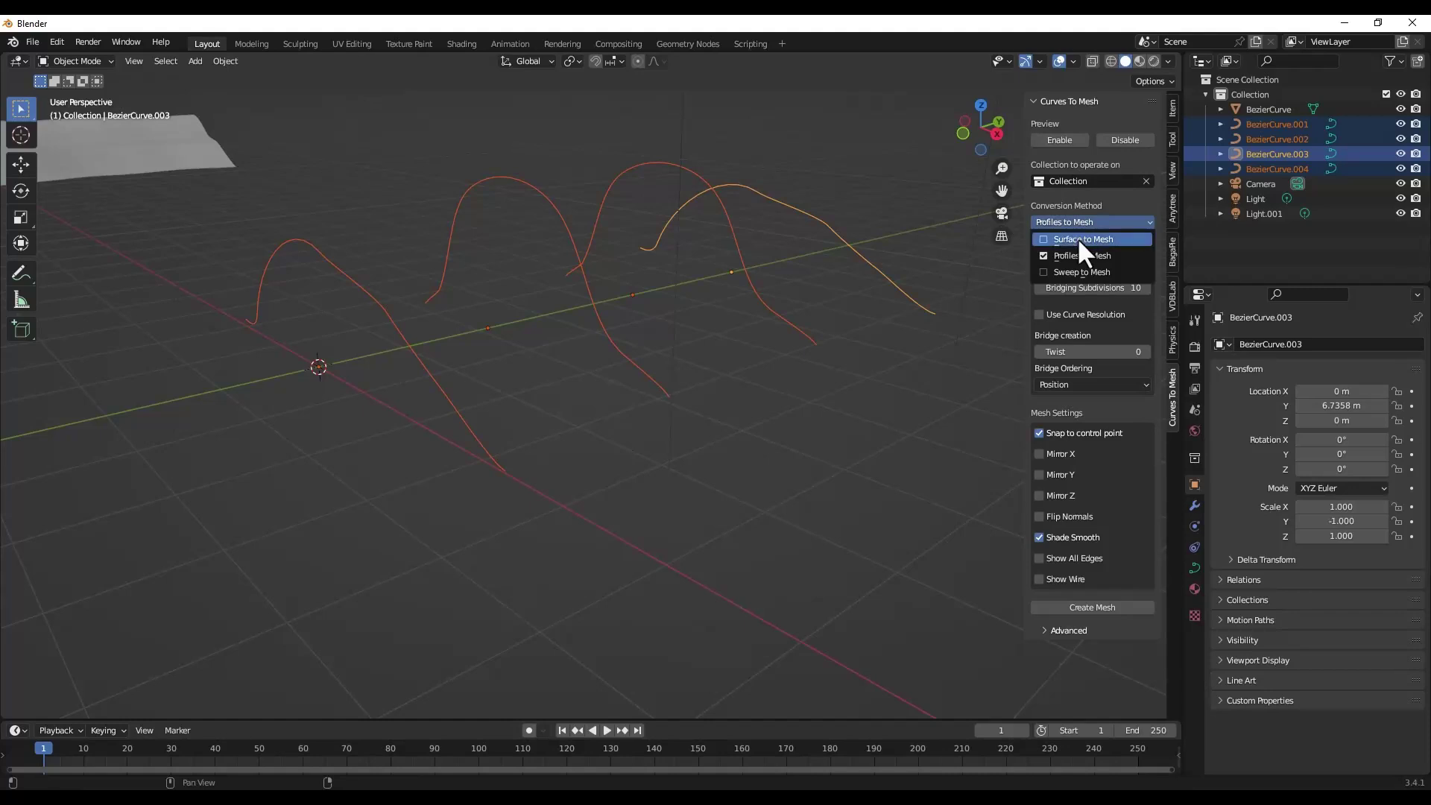
pyautogui.click(1077, 237)
pyautogui.click(1070, 222)
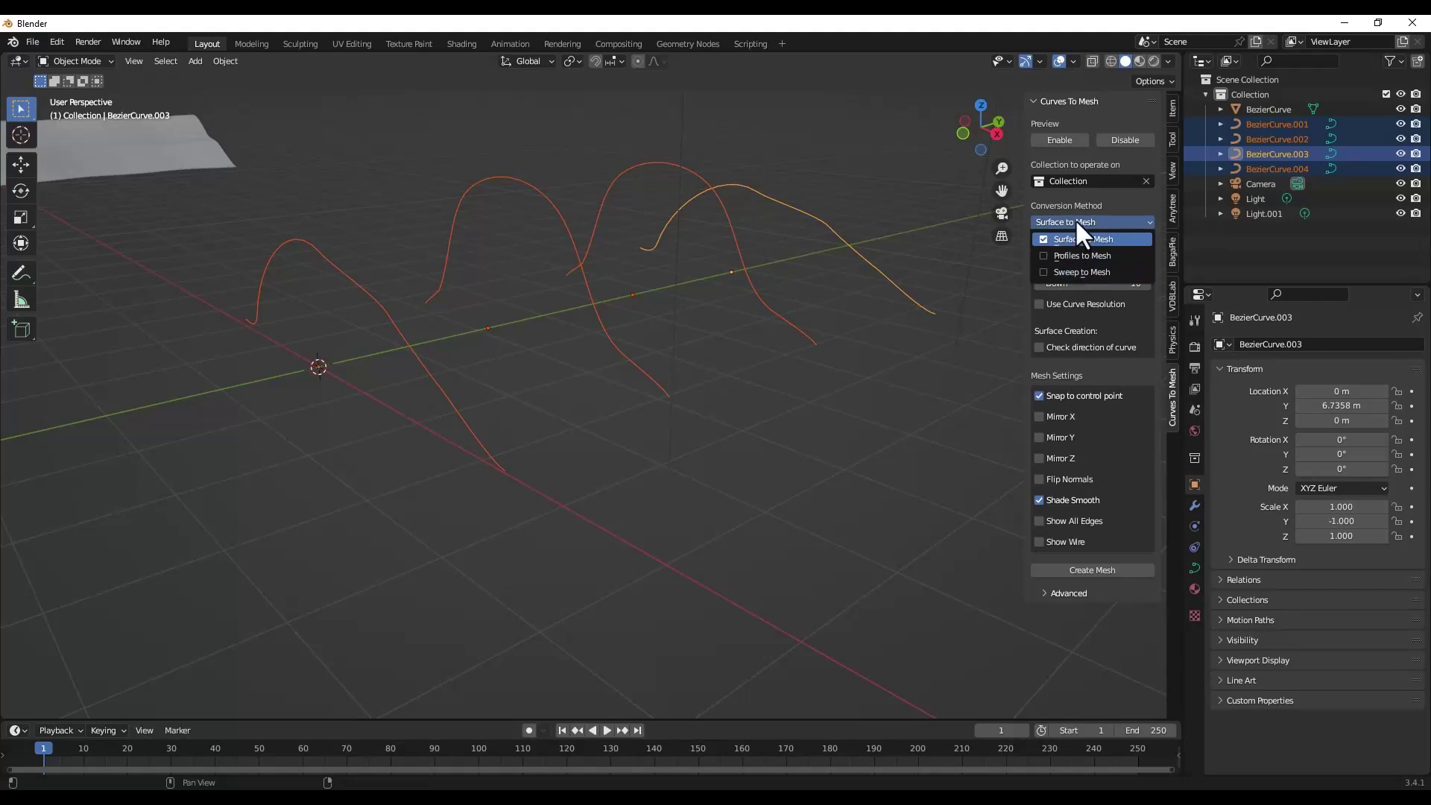
pyautogui.click(1078, 237)
pyautogui.click(1072, 221)
pyautogui.click(1058, 138)
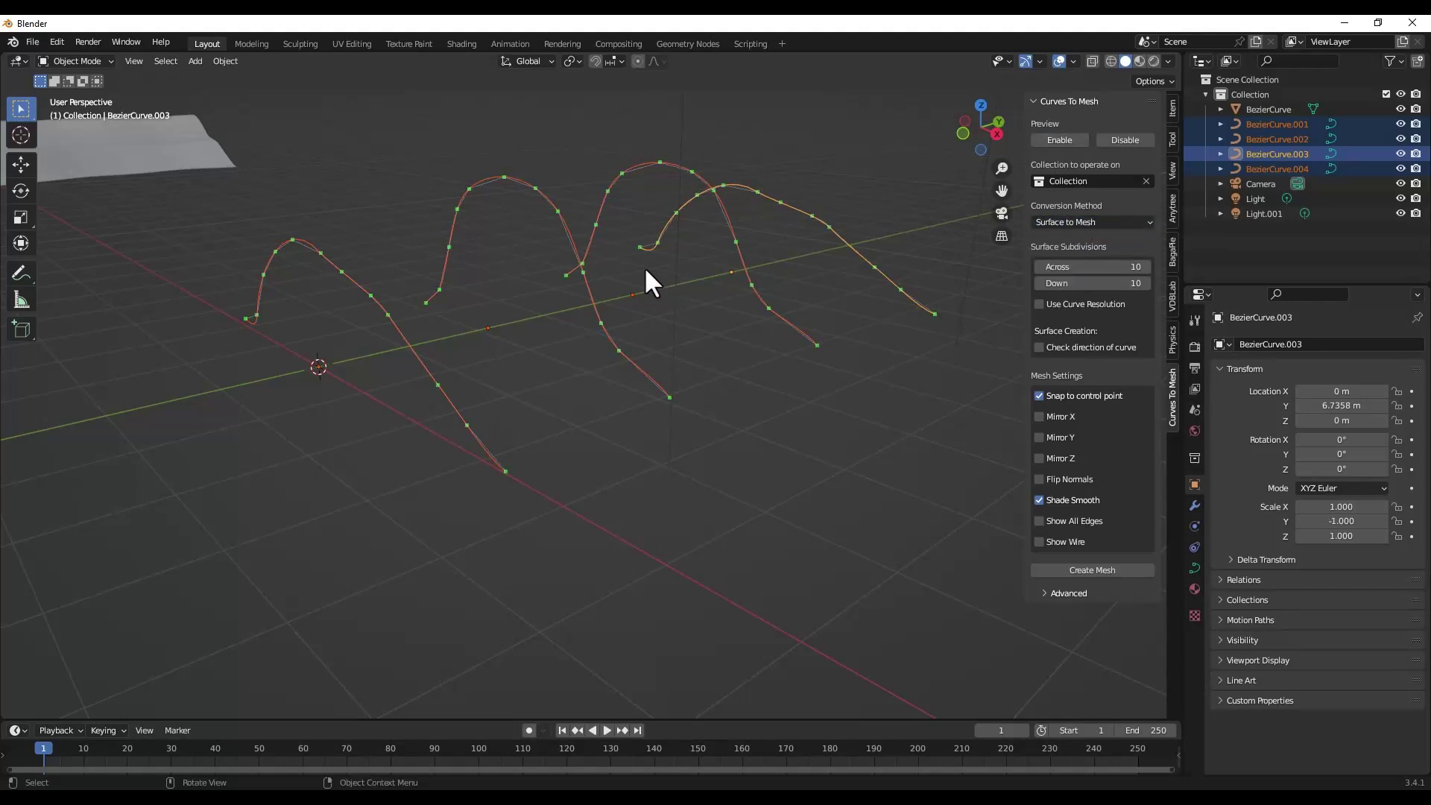
# Step: Switch the conversion method to Profiles to Mesh and re-enable the preview of the bridged surface
pyautogui.click(1063, 219)
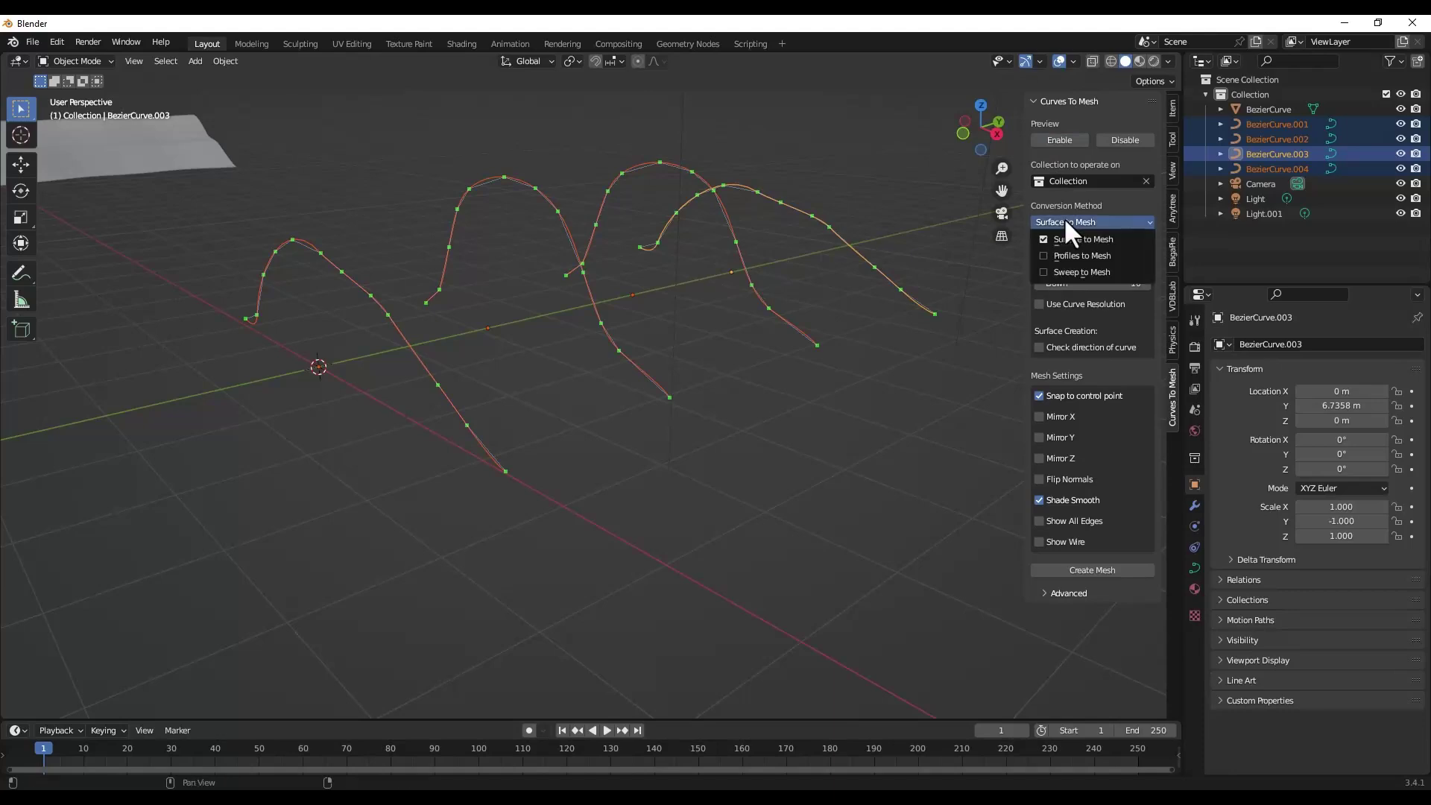
pyautogui.click(1058, 256)
pyautogui.moveTo(686, 293); pyautogui.dragTo(613, 302, button='middle')
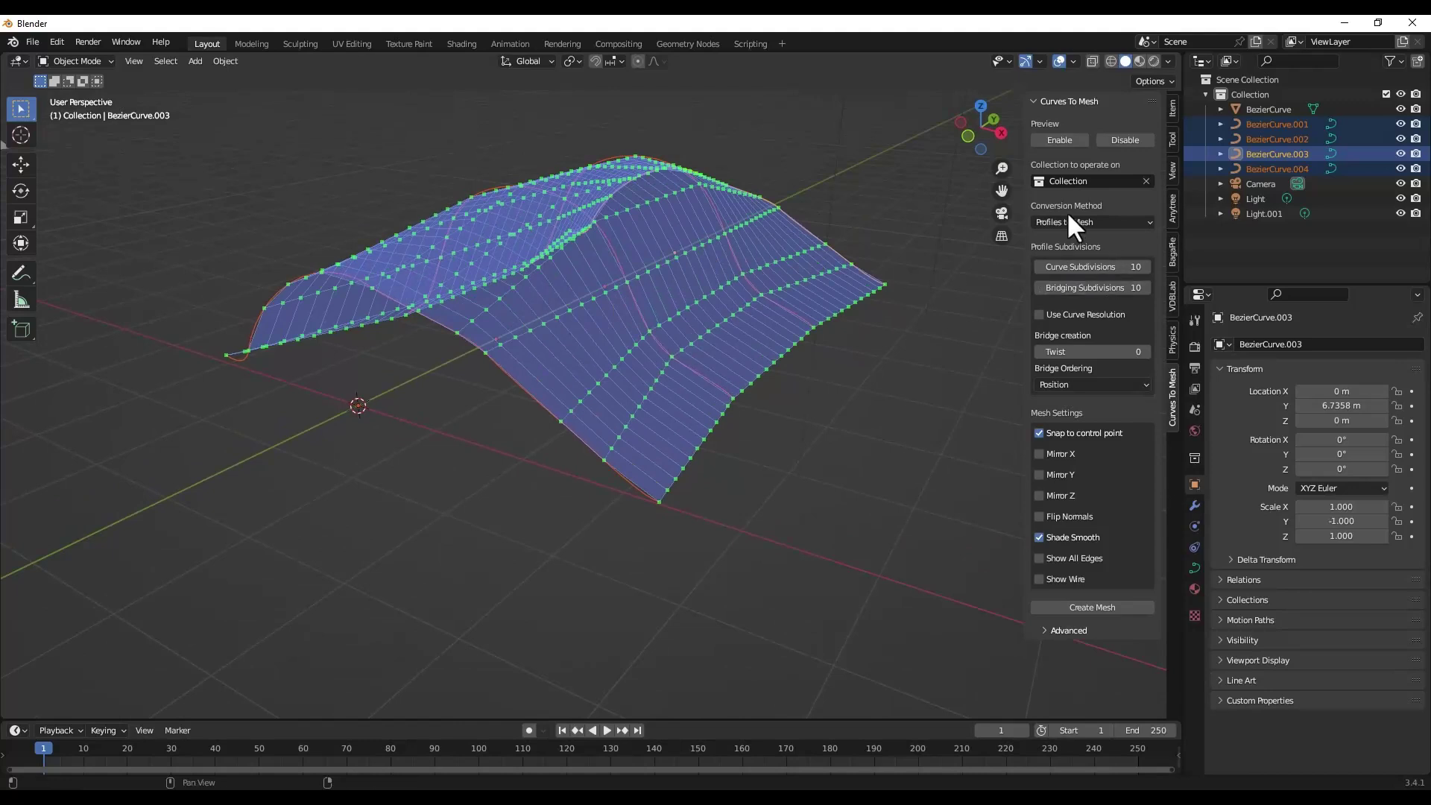
pyautogui.click(1061, 139)
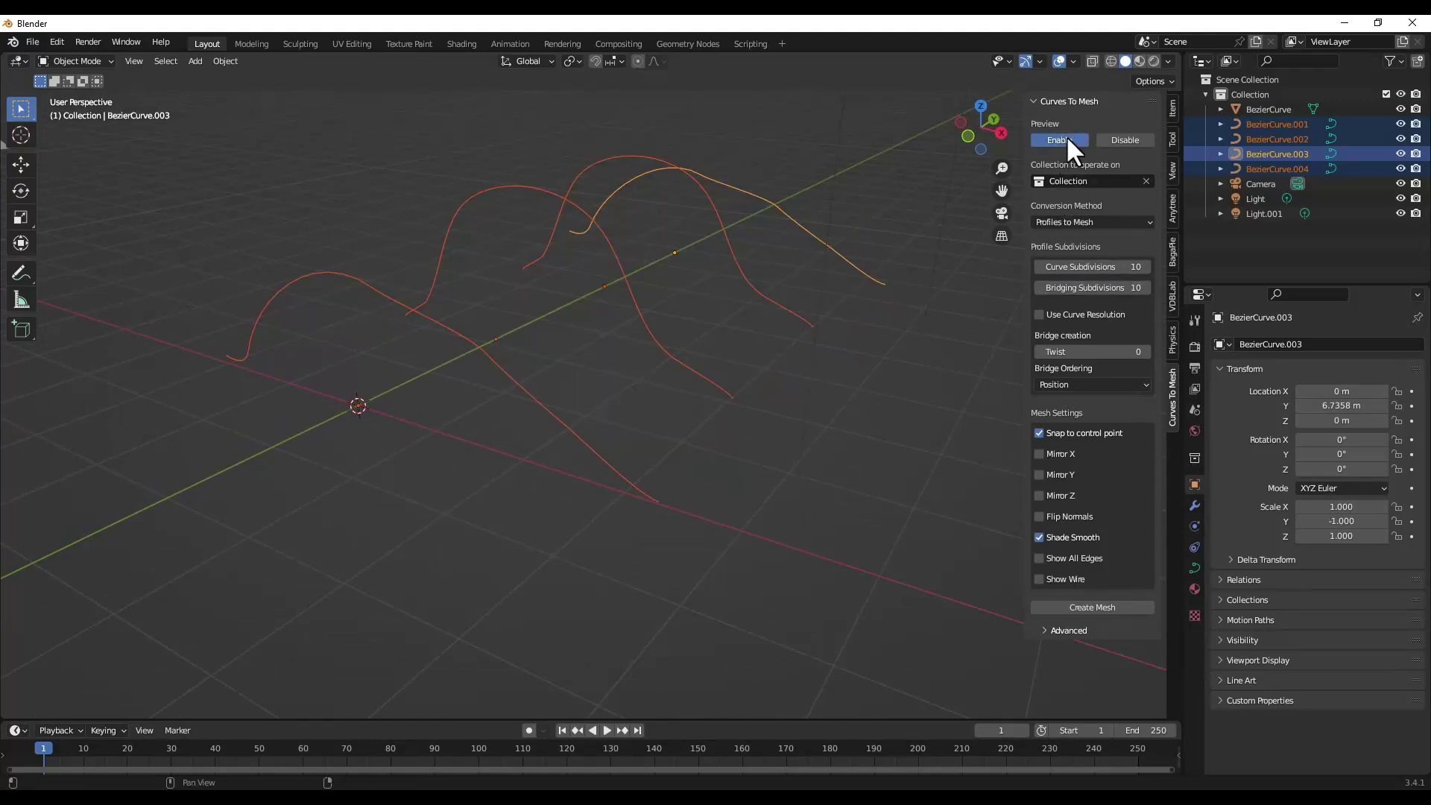
pyautogui.click(1064, 138)
# Step: Set the preview's Curve Subdivisions to 17 and turn off Snap to control point
pyautogui.moveTo(1088, 266); pyautogui.dragTo(1151, 266)
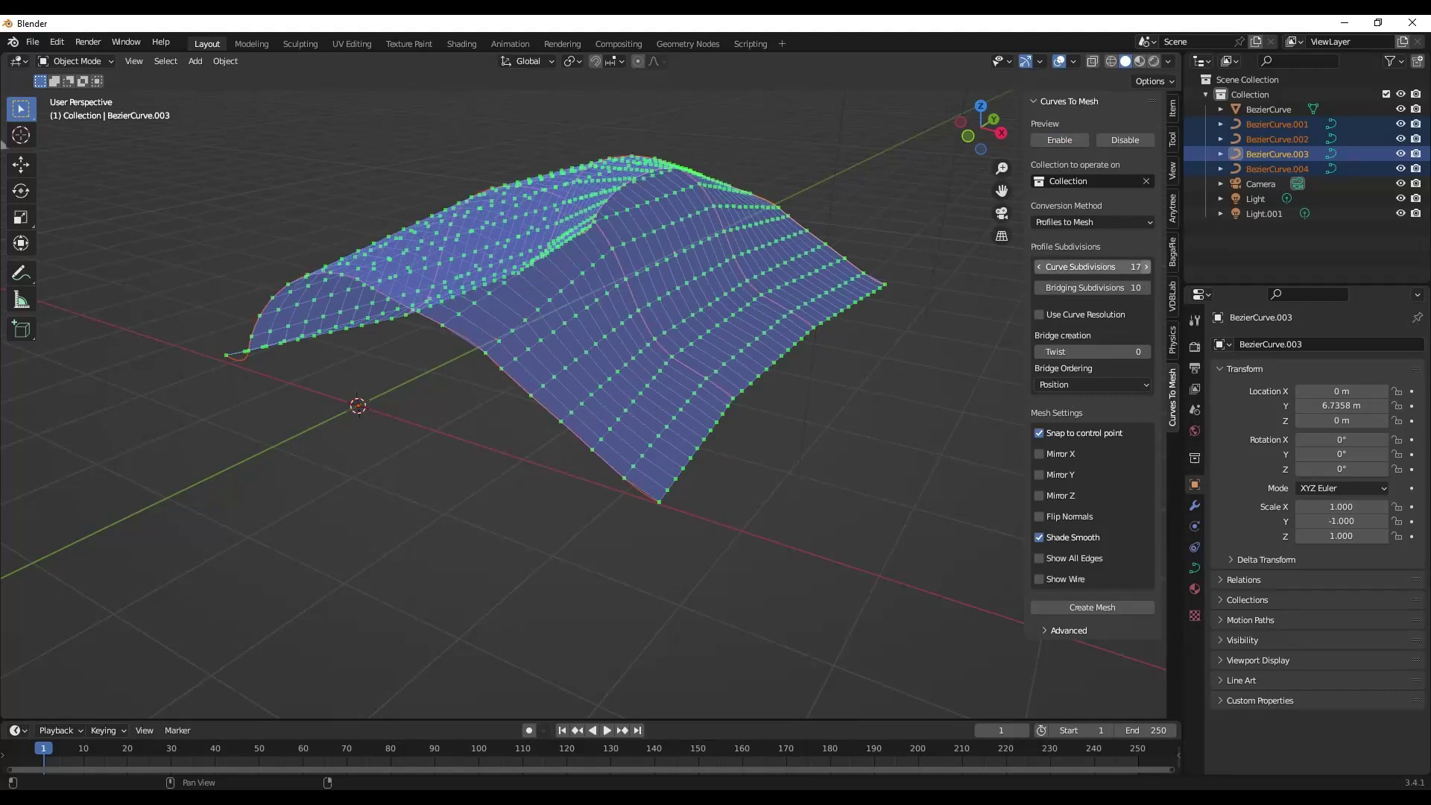
pyautogui.click(1039, 433)
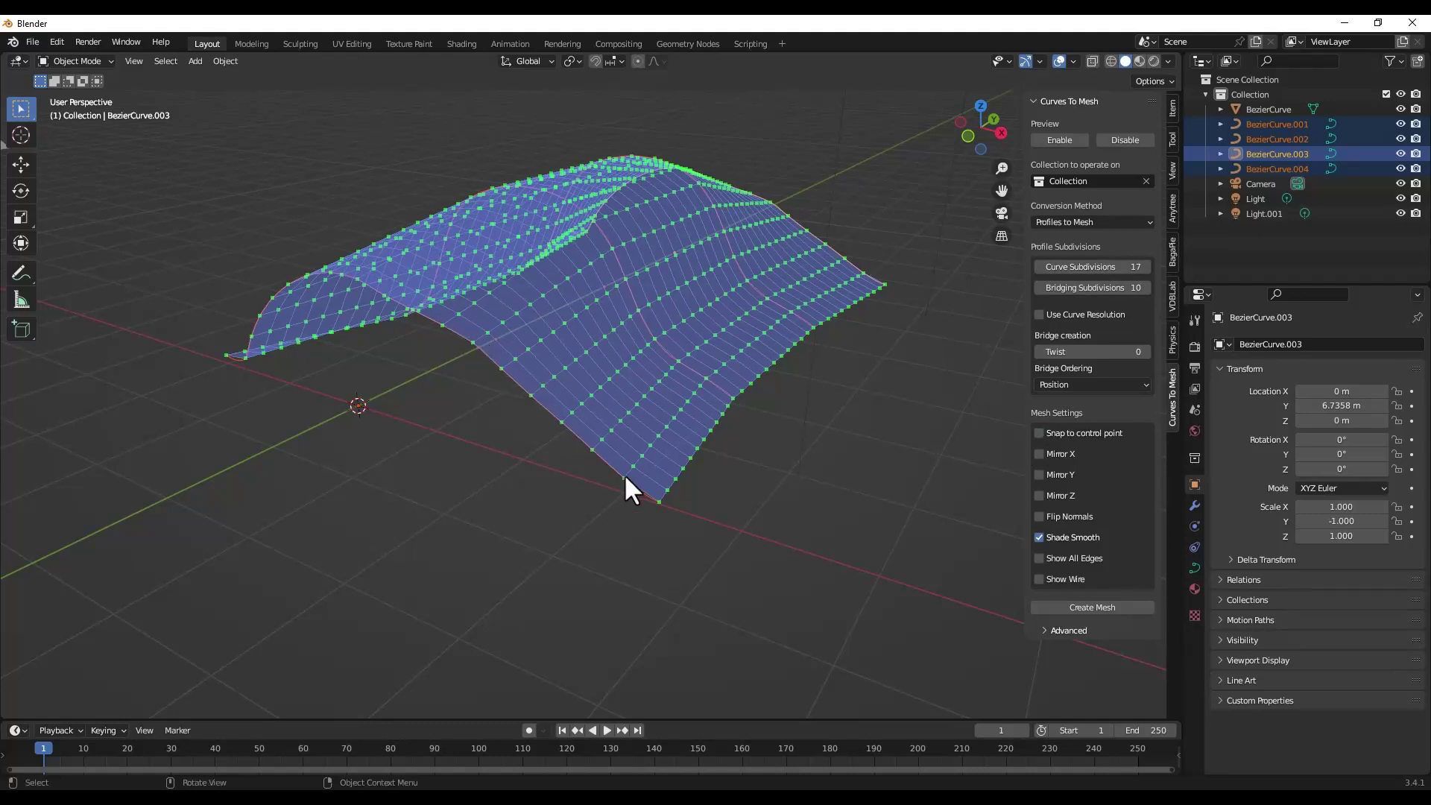
pyautogui.press('Tab')
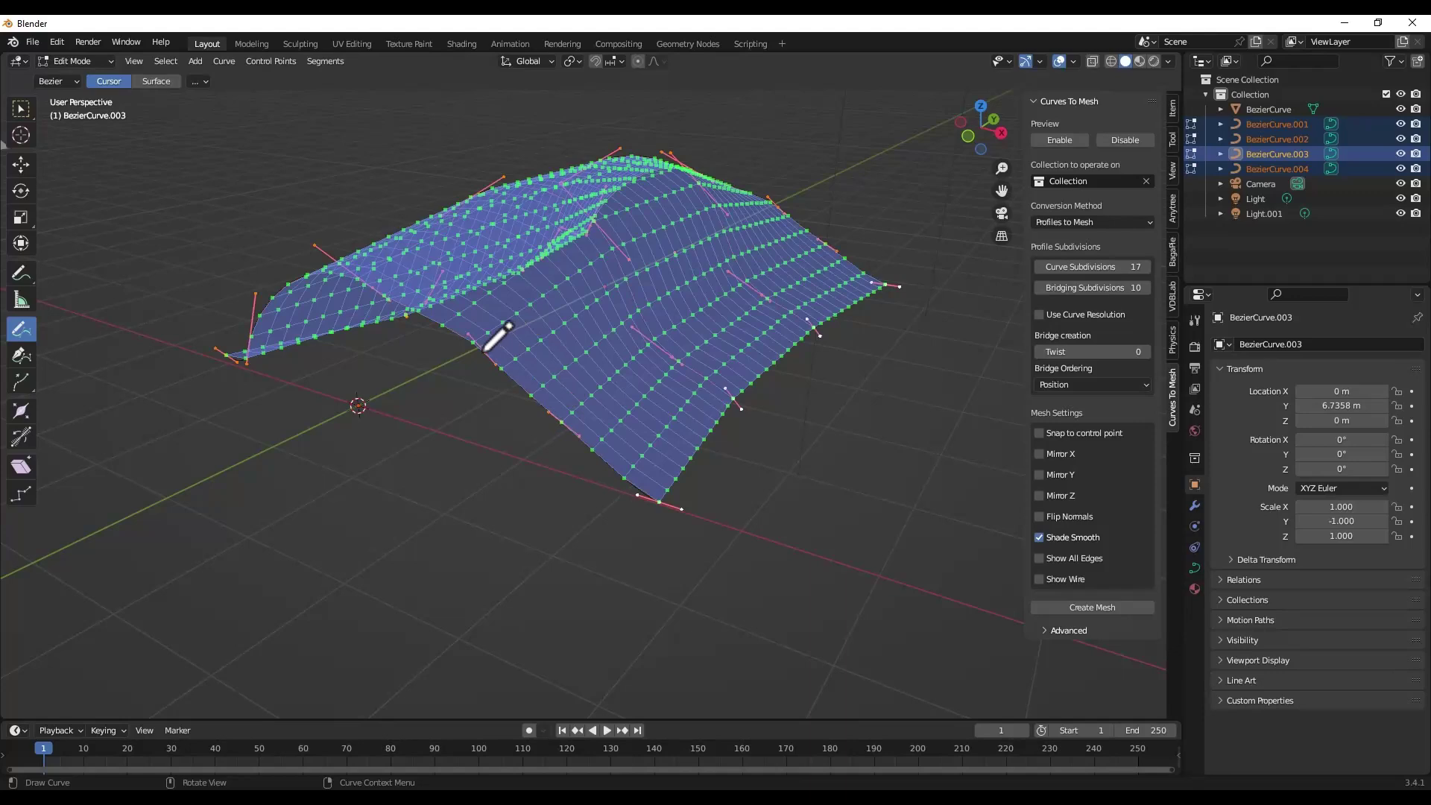
pyautogui.press('Tab')
pyautogui.moveTo(523, 331)
pyautogui.mouseDown(button='middle')
pyautogui.moveTo(618, 321)
pyautogui.moveTo(568, 339)
pyautogui.moveTo(514, 331)
pyautogui.mouseUp(button='middle')
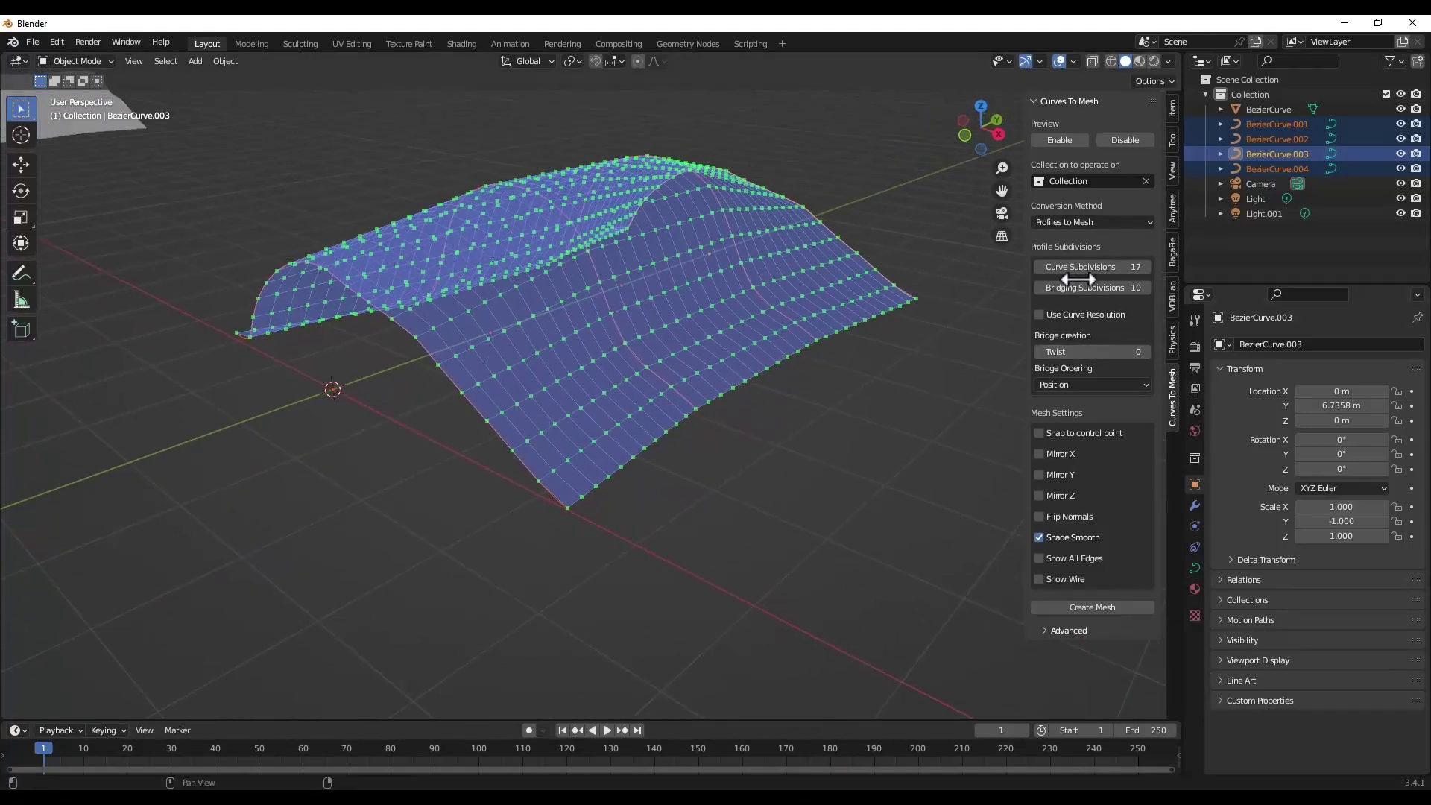
# Step: Set Curve Subdivisions to 33 and Bridging Subdivisions to 20 for the profile surface
pyautogui.moveTo(1090, 267)
pyautogui.mouseDown()
pyautogui.moveTo(1140, 268)
pyautogui.moveTo(1090, 290)
pyautogui.mouseUp()
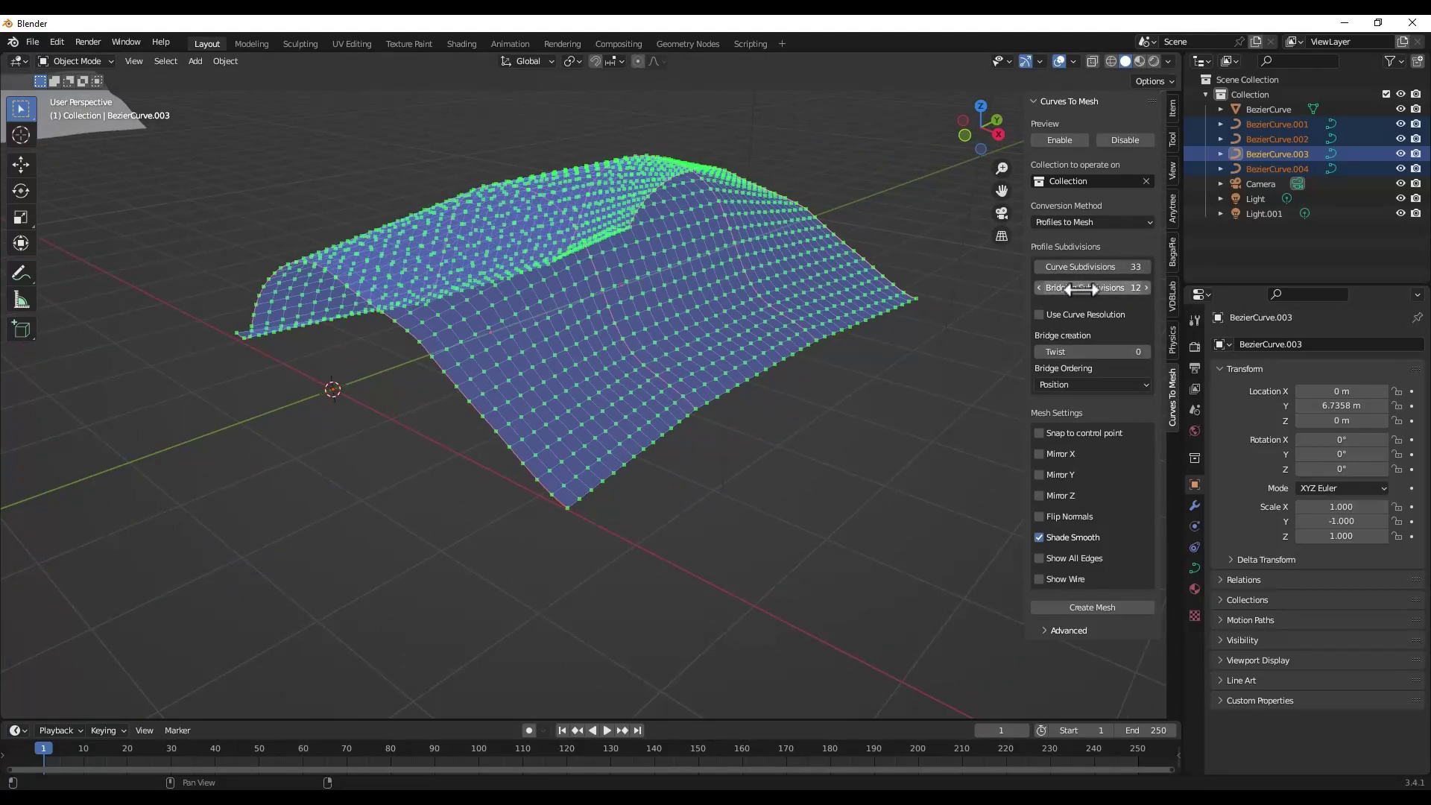
pyautogui.click(1080, 289)
pyautogui.write('20')
pyautogui.press('Return')
pyautogui.moveTo(968, 301); pyautogui.dragTo(728, 323, button='middle')
# Step: Edit the curves and move a control point at one side of the surface about 0.48 m along X
pyautogui.press('Tab')
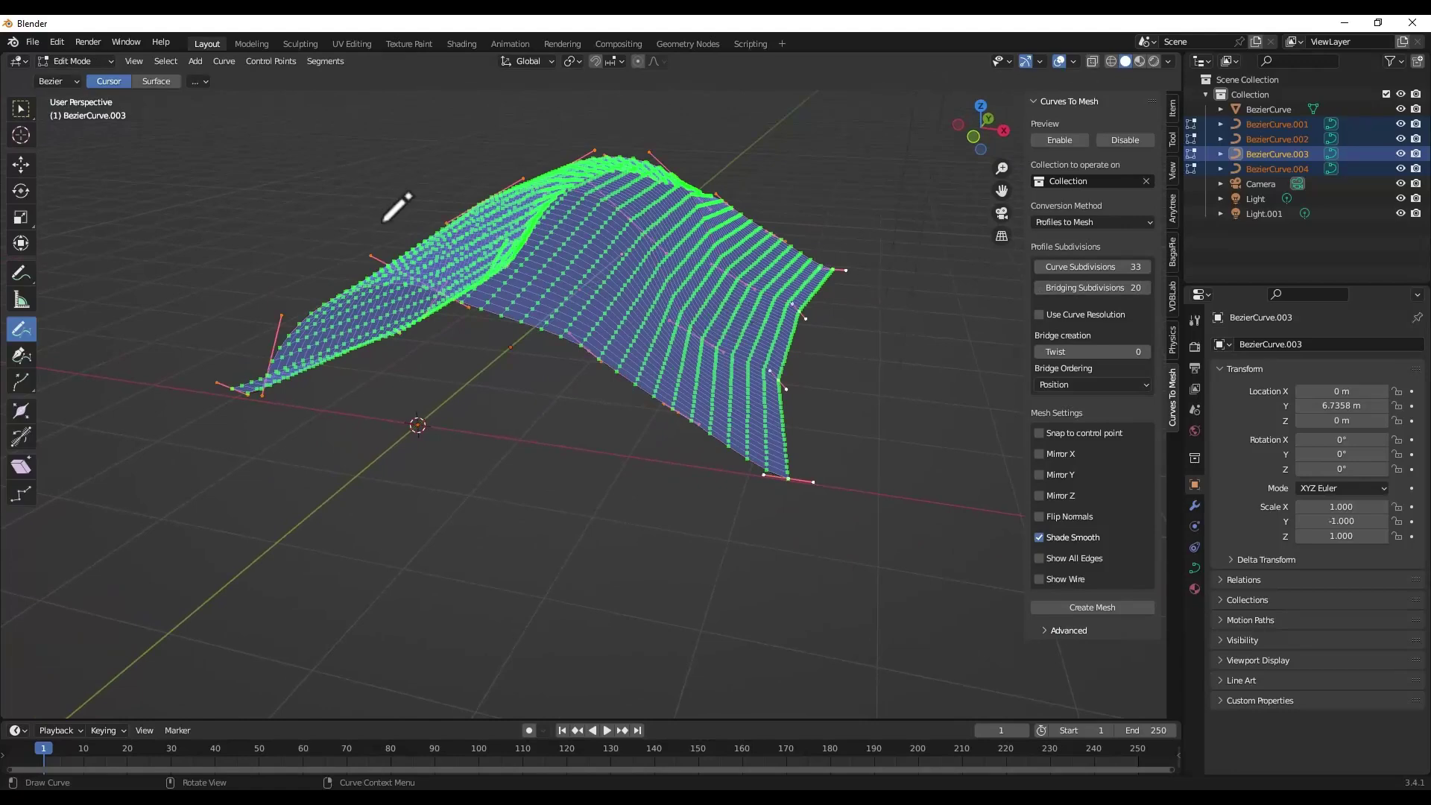
pyautogui.hotkey('alt', 'a')
pyautogui.press('c')
pyautogui.press('Escape')
pyautogui.moveTo(782, 400)
pyautogui.mouseDown(button='middle')
pyautogui.moveTo(693, 406)
pyautogui.moveTo(690, 300)
pyautogui.moveTo(731, 415)
pyautogui.moveTo(727, 396)
pyautogui.moveTo(808, 412)
pyautogui.moveTo(770, 386)
pyautogui.mouseUp(button='middle')
pyautogui.press('g')
pyautogui.press('x')
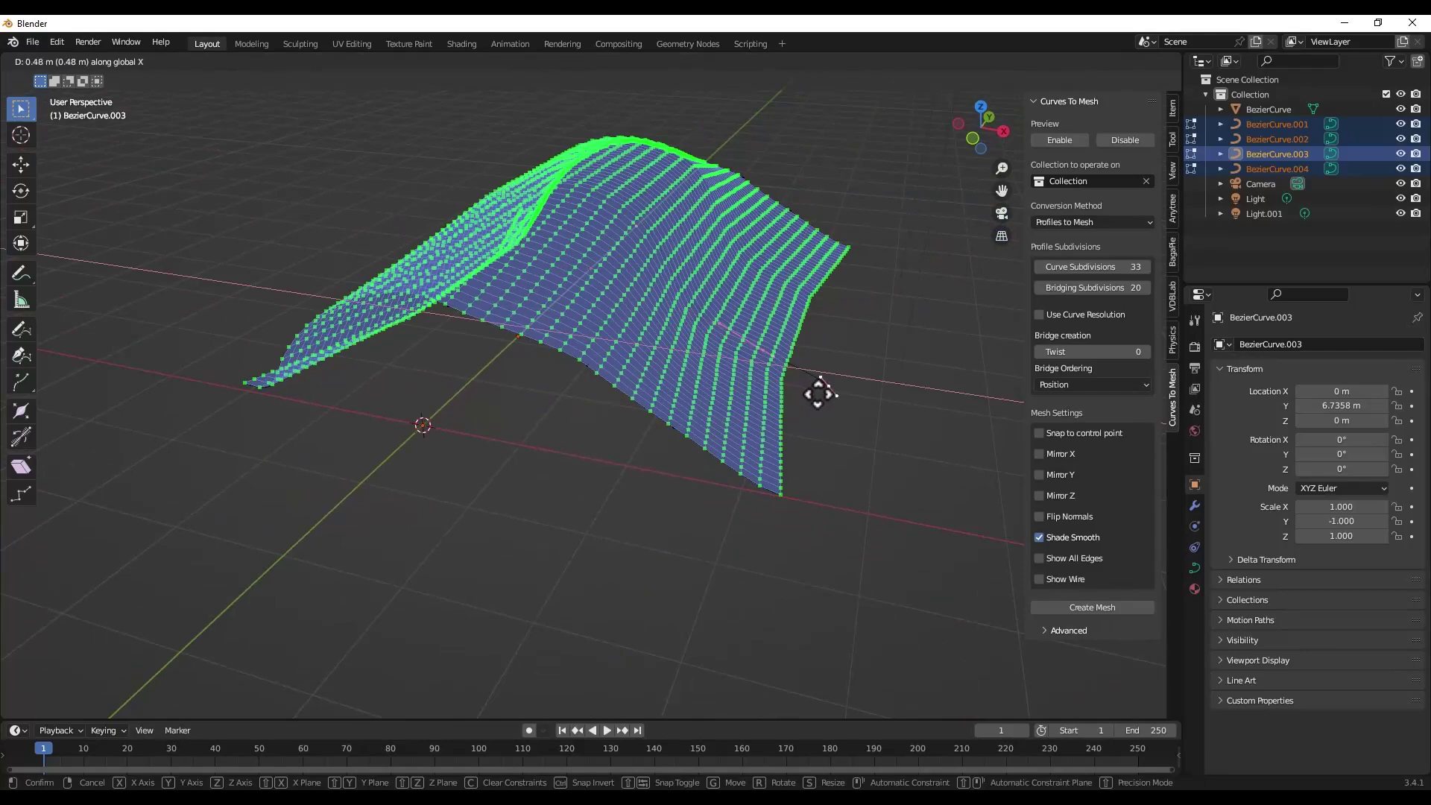
pyautogui.click(822, 390)
# Step: Reshape the opposite side of the surface by moving two control points along X, the second by about -0.57 m
pyautogui.moveTo(823, 389); pyautogui.dragTo(579, 426, button='middle')
pyautogui.click(674, 598)
pyautogui.press('g')
pyautogui.press('x')
pyautogui.click(597, 587)
pyautogui.moveTo(597, 588); pyautogui.dragTo(597, 469, button='middle')
pyautogui.click(582, 520)
pyautogui.press('g')
pyautogui.press('x')
pyautogui.click(543, 517)
pyautogui.scroll(-3, 743, 461)
pyautogui.scroll(3, 809, 499)
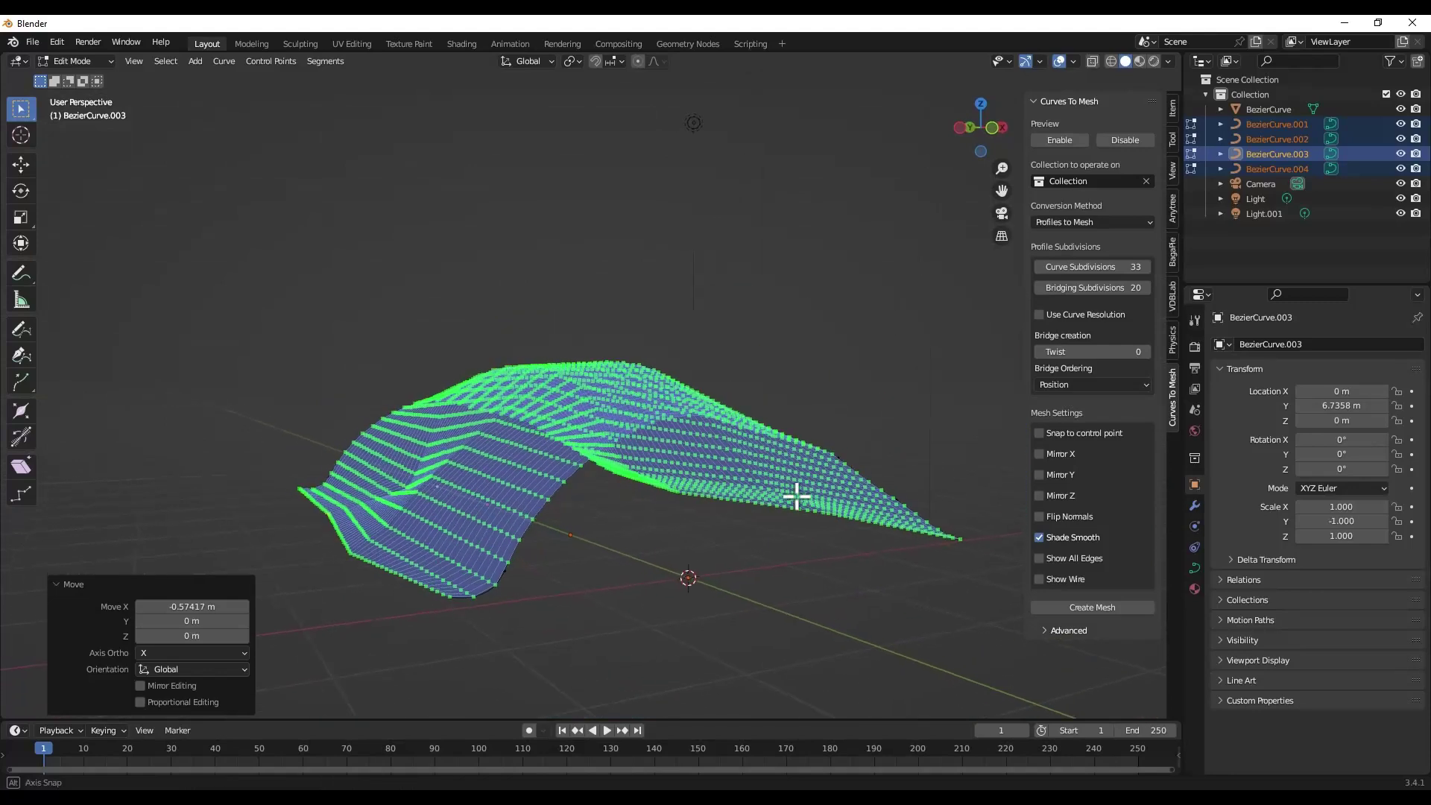
# Step: Try Mirror Z on the preview, turn it off again, and create the mesh from the profile curves
pyautogui.click(1038, 495)
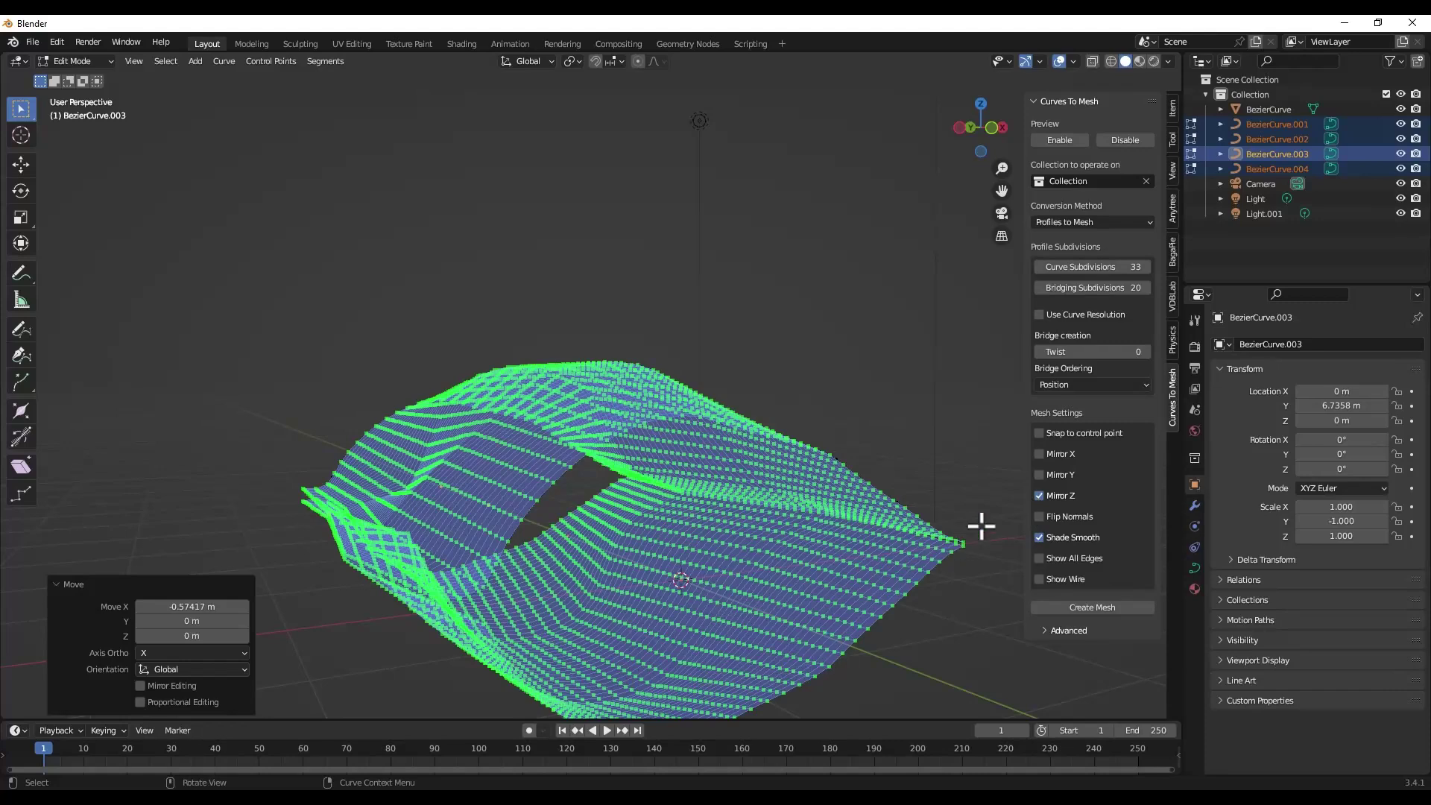
pyautogui.click(1038, 495)
pyautogui.moveTo(844, 511); pyautogui.dragTo(742, 495, button='middle')
pyautogui.click(1088, 608)
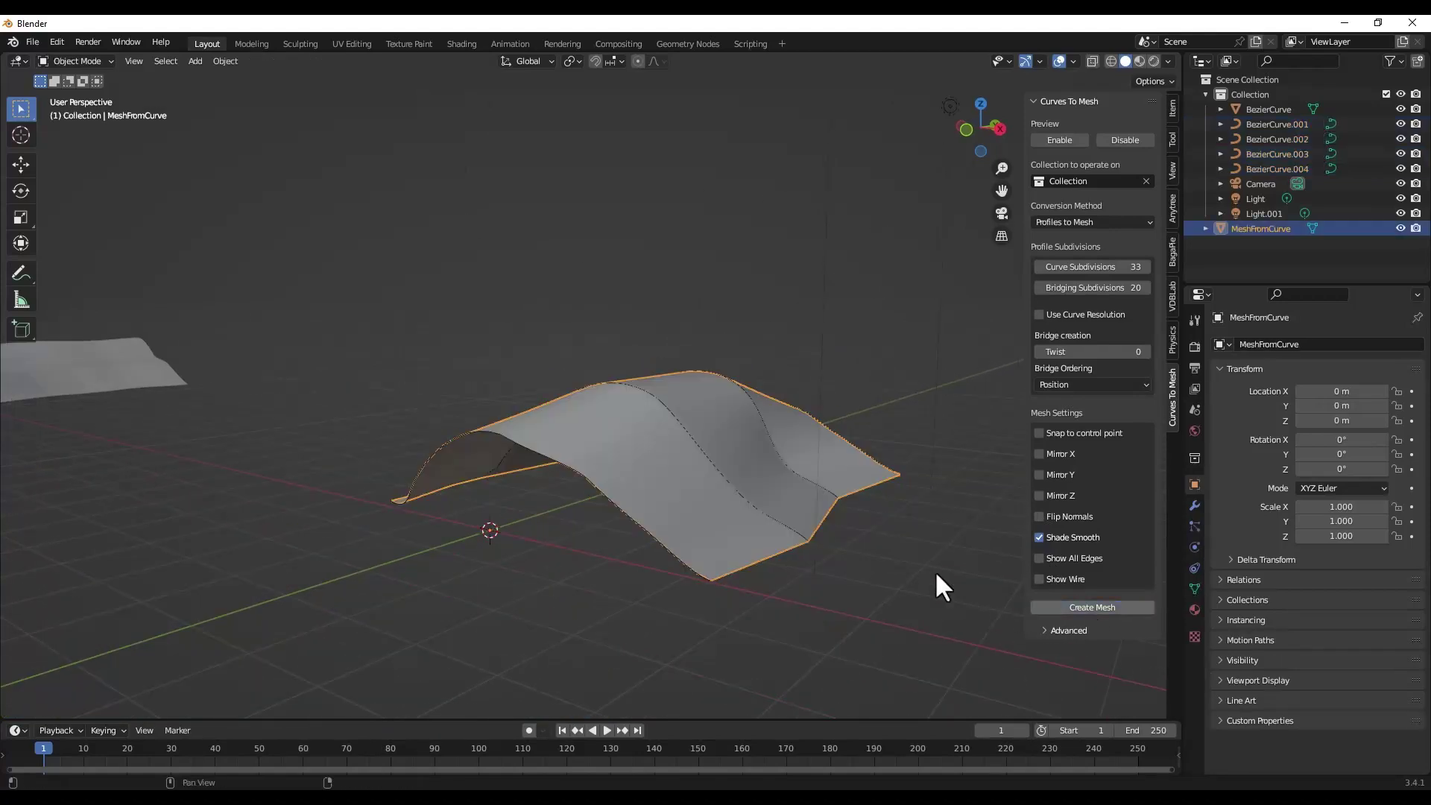
# Step: Move the generated mesh about -7.55 m along X, away from its source curves
pyautogui.press('g')
pyautogui.press('y')
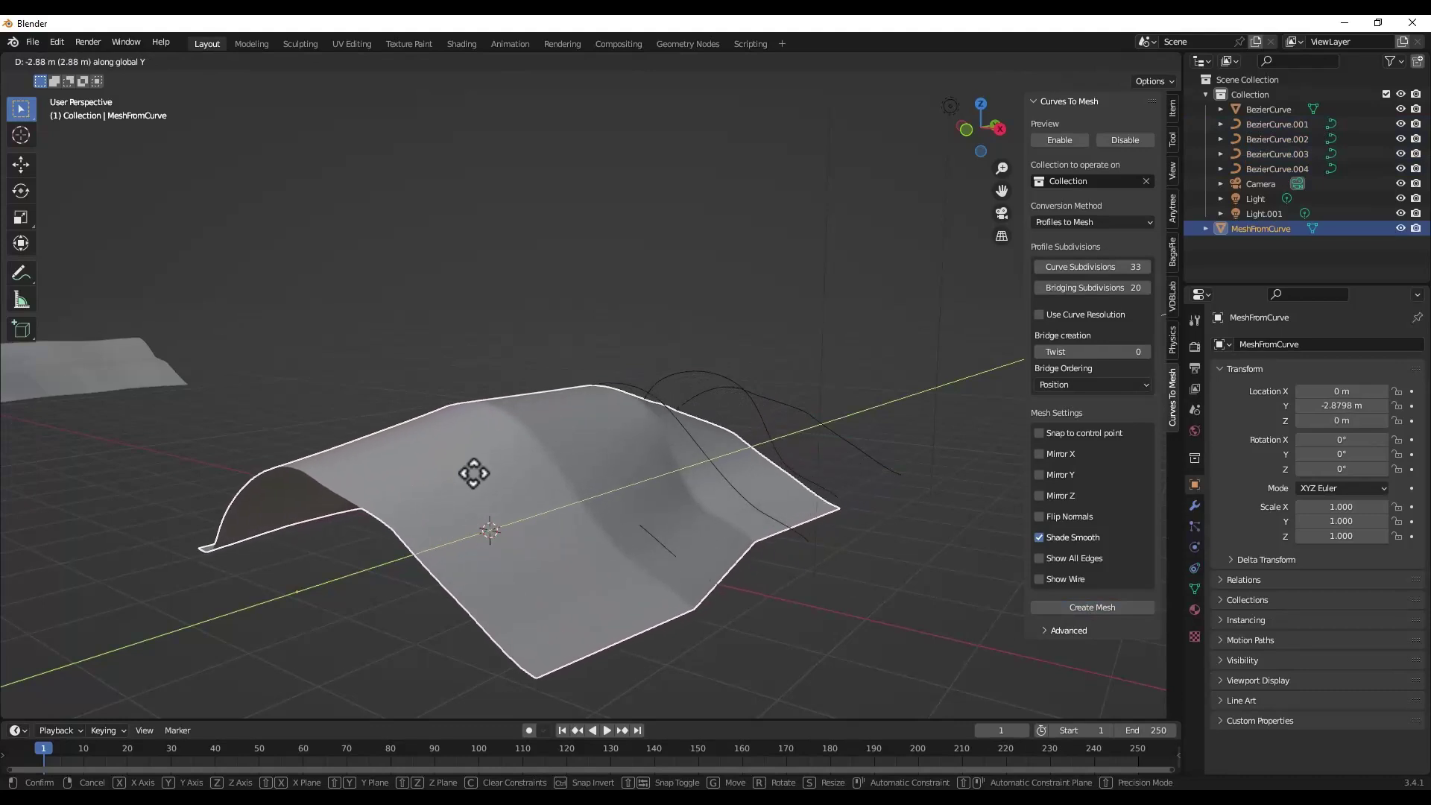
pyautogui.press('x')
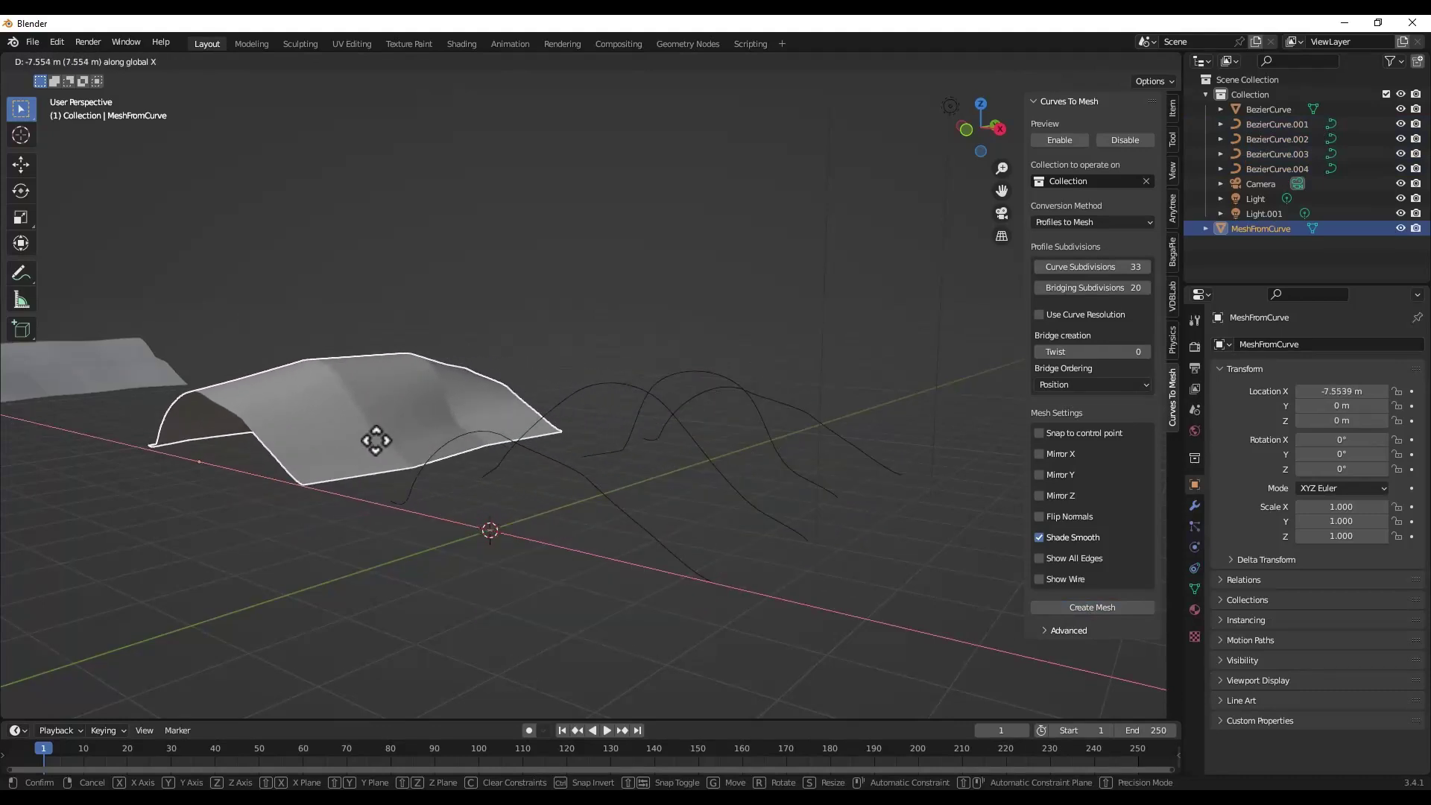
pyautogui.click(376, 441)
pyautogui.moveTo(721, 463); pyautogui.dragTo(486, 444, button='middle')
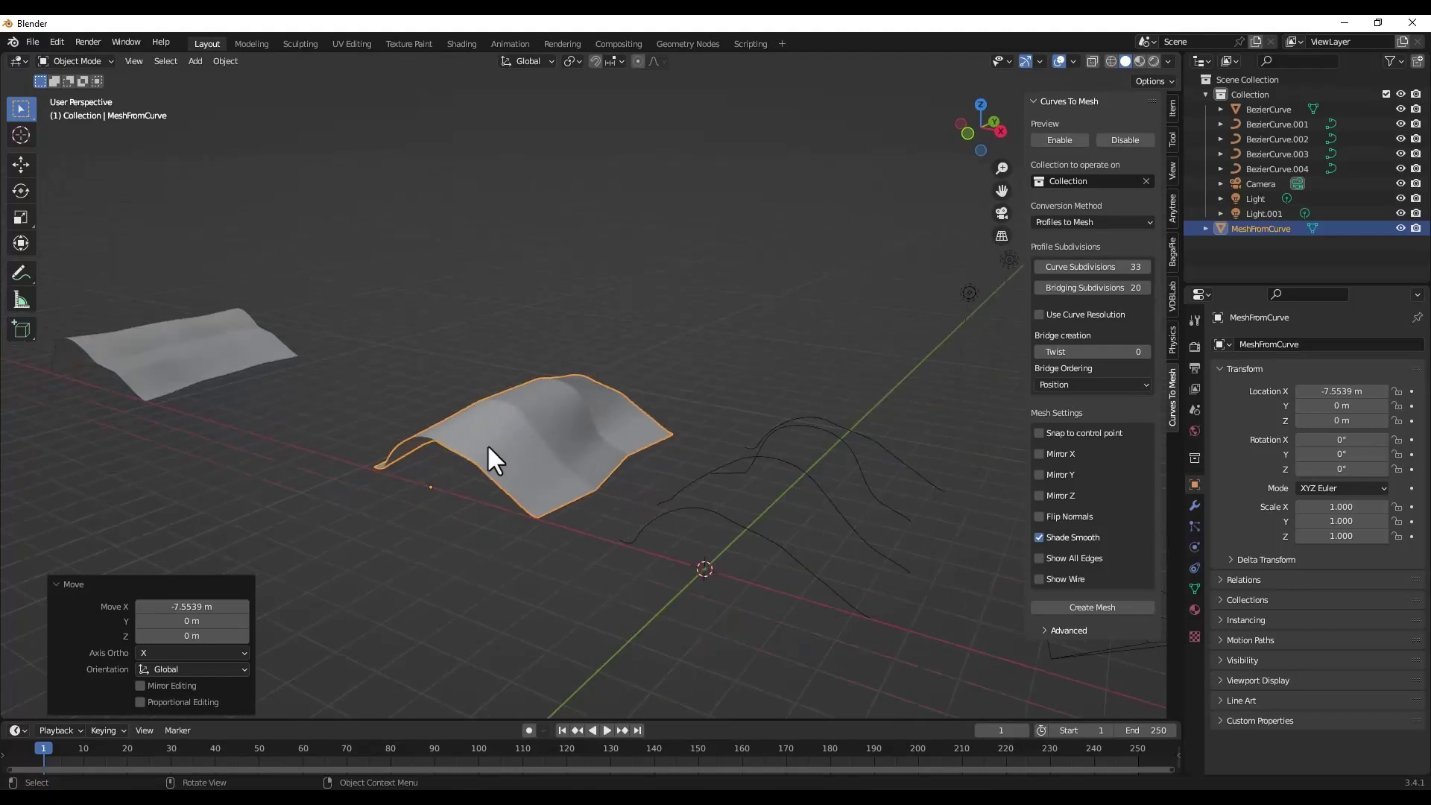
# Step: Compare the earlier bridged surface with the newly generated mesh and its source curves
pyautogui.click(203, 351)
pyautogui.press('Tab')
pyautogui.press('Tab')
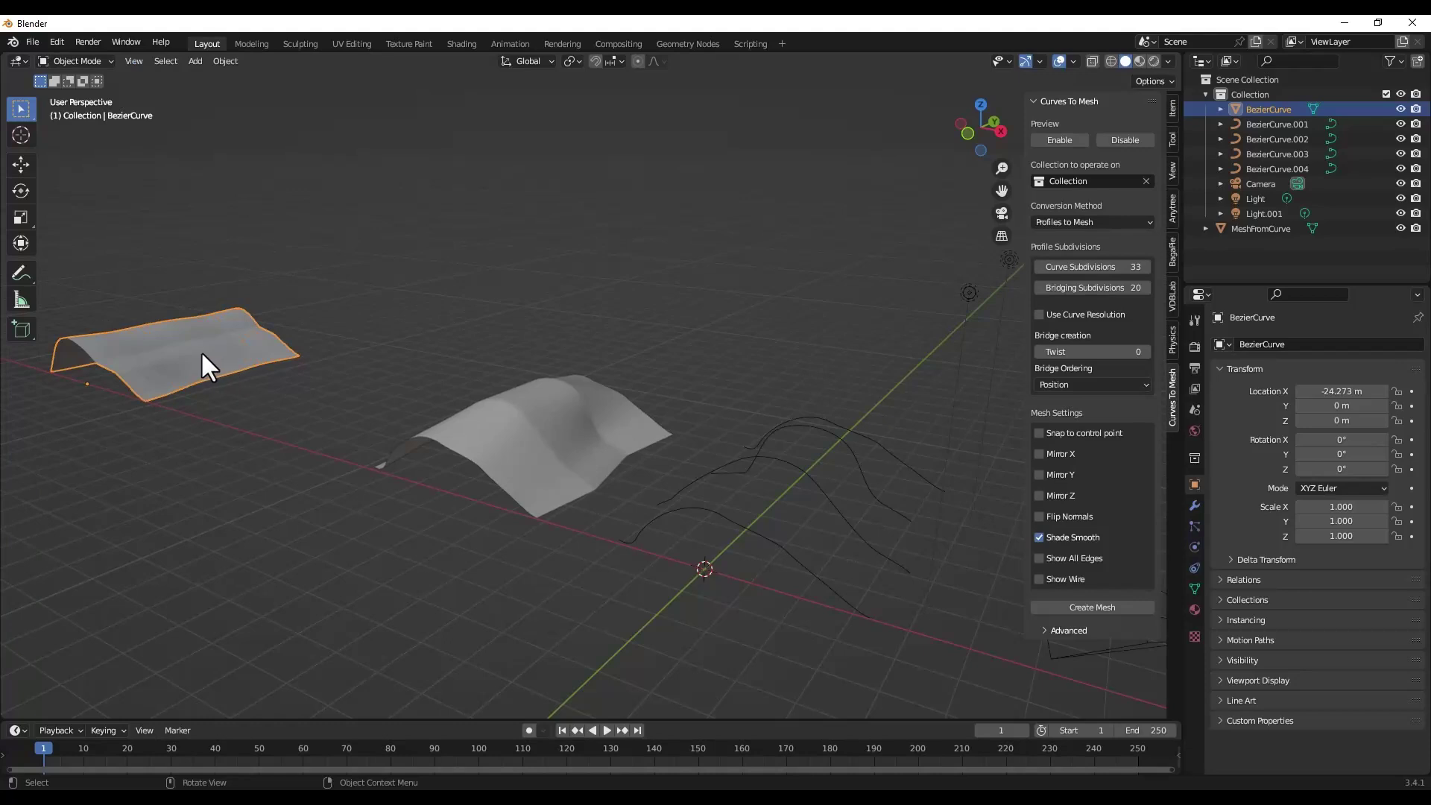
pyautogui.scroll(5, 87, 345)
pyautogui.keyDown('shift'); pyautogui.moveTo(88, 342); pyautogui.dragTo(235, 372, button='middle'); pyautogui.keyUp('shift')
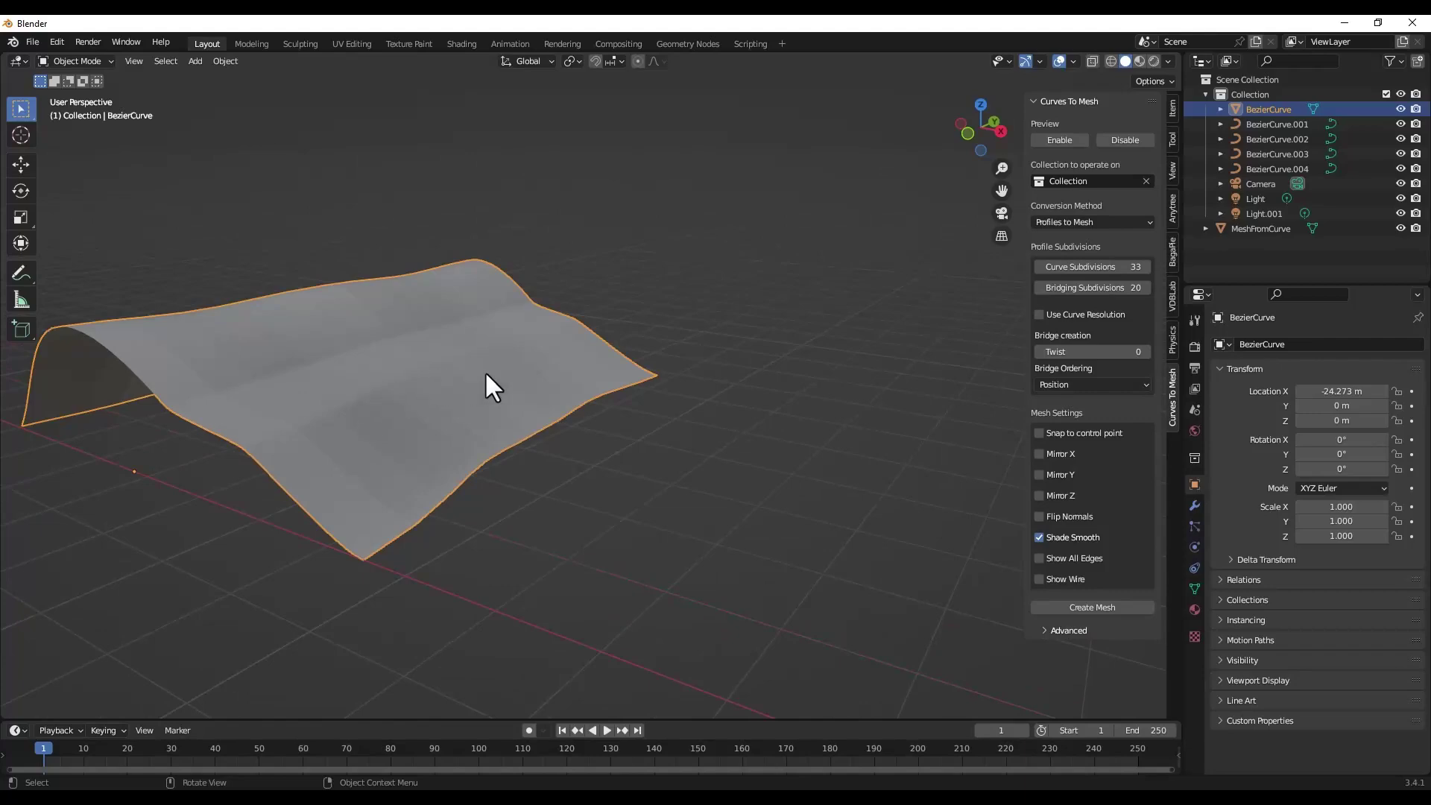
pyautogui.scroll(-5, 194, 410)
pyautogui.scroll(4, 364, 414)
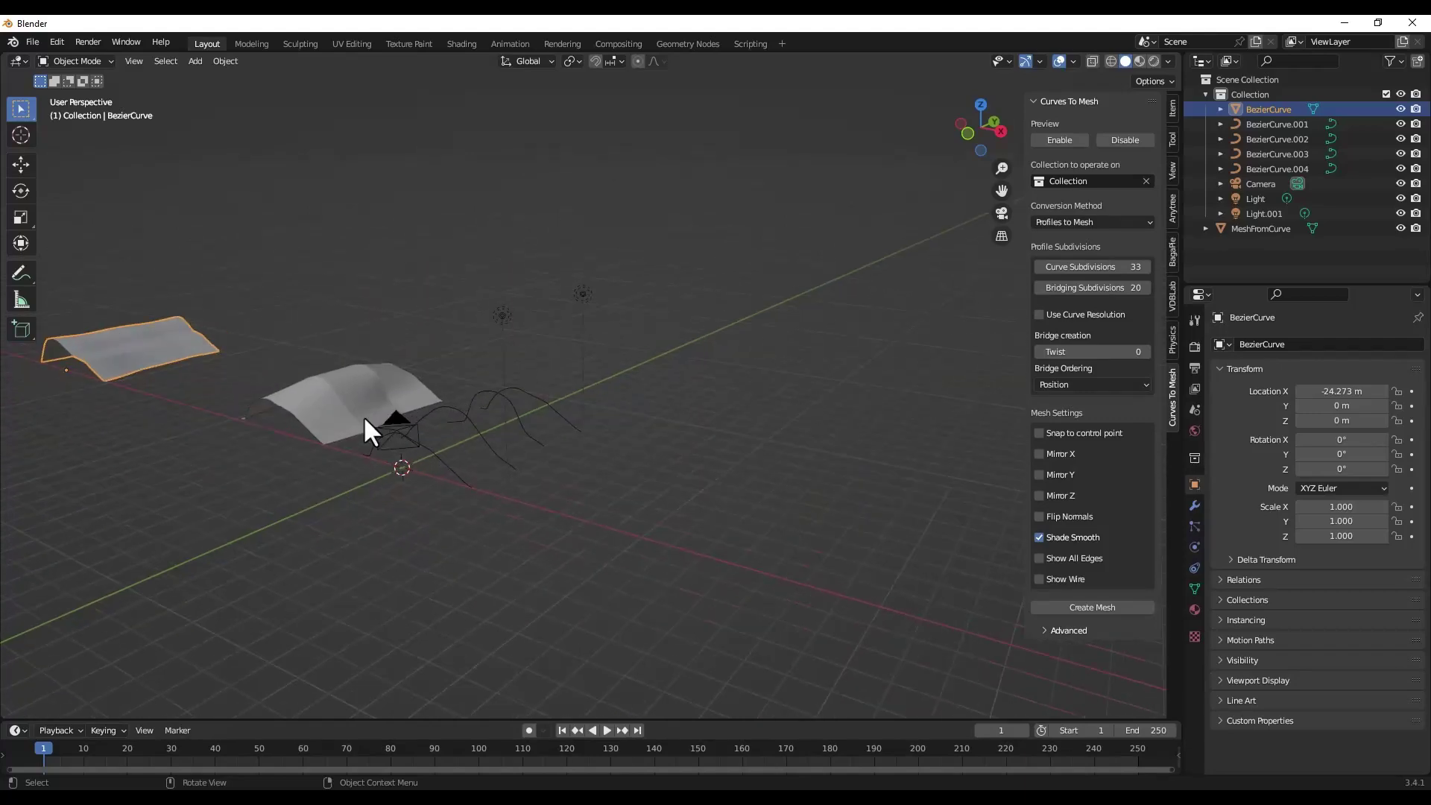
pyautogui.moveTo(441, 404); pyautogui.dragTo(401, 392, button='middle')
pyautogui.click(398, 391)
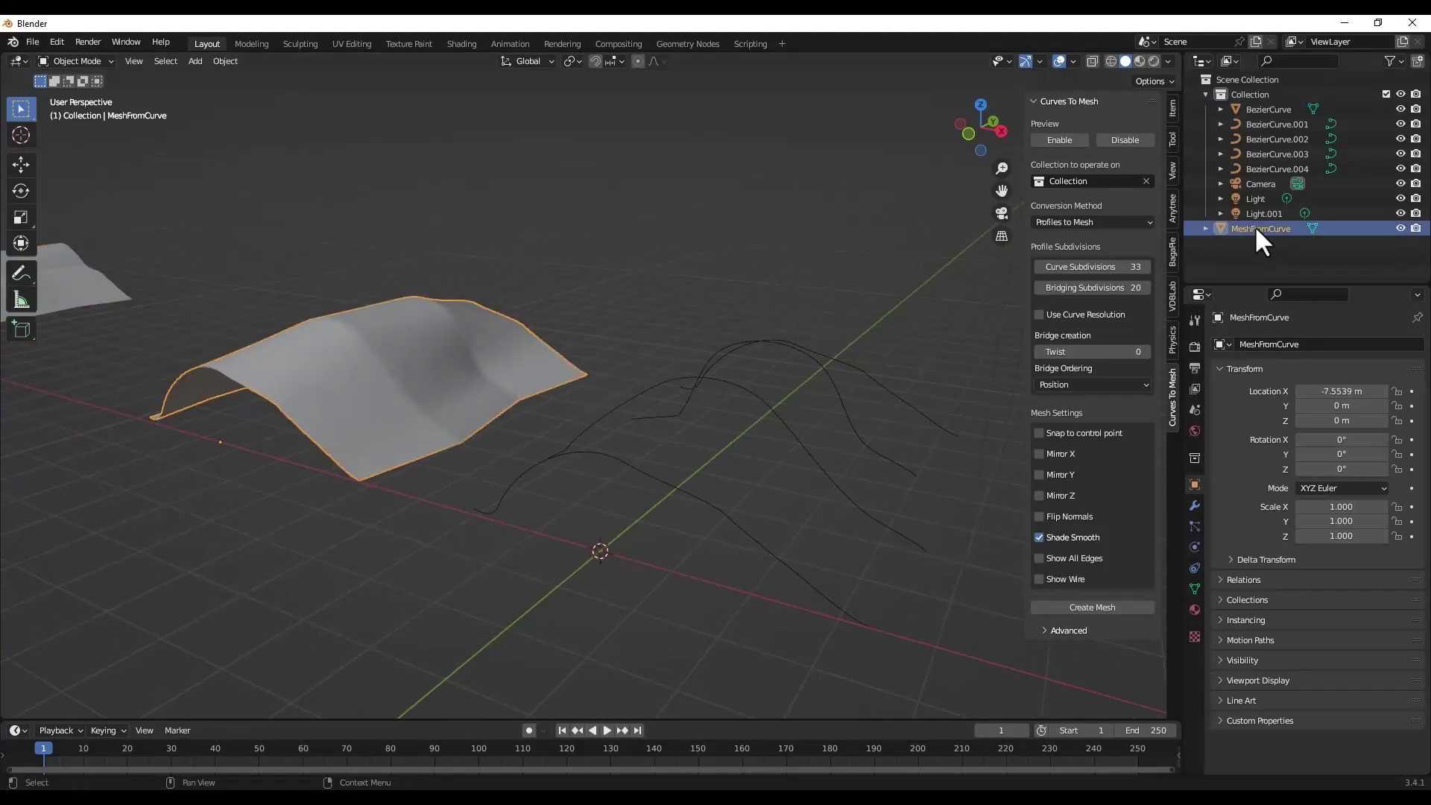
pyautogui.moveTo(611, 398); pyautogui.dragTo(533, 310, button='middle')
# Step: Examine the four connected boundary curves in the Surface collection from several angles
pyautogui.moveTo(482, 271); pyautogui.dragTo(940, 585)
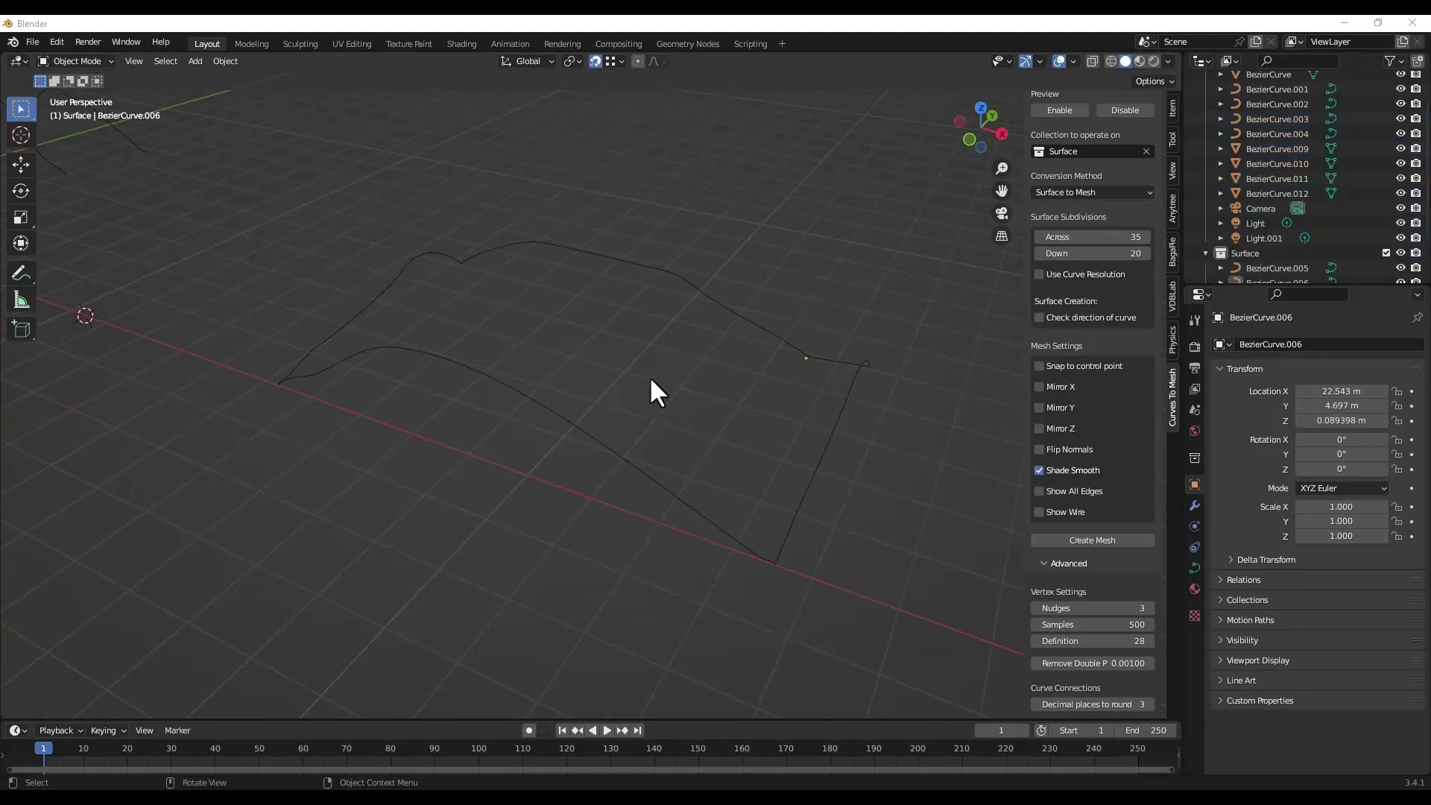
pyautogui.moveTo(497, 305); pyautogui.dragTo(293, 291, button='middle')
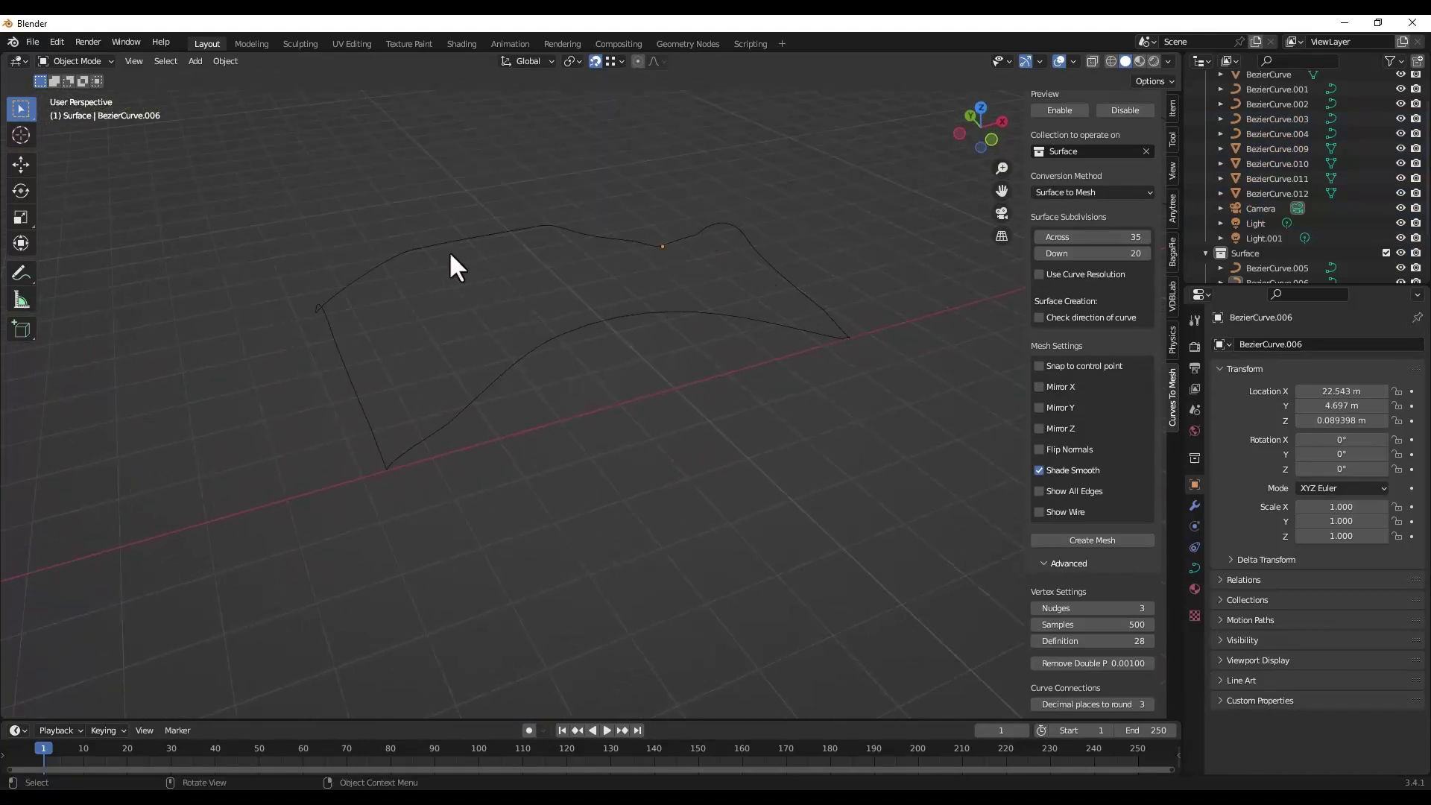
pyautogui.moveTo(645, 354); pyautogui.dragTo(588, 323, button='middle')
pyautogui.click(591, 322)
pyautogui.click(822, 307)
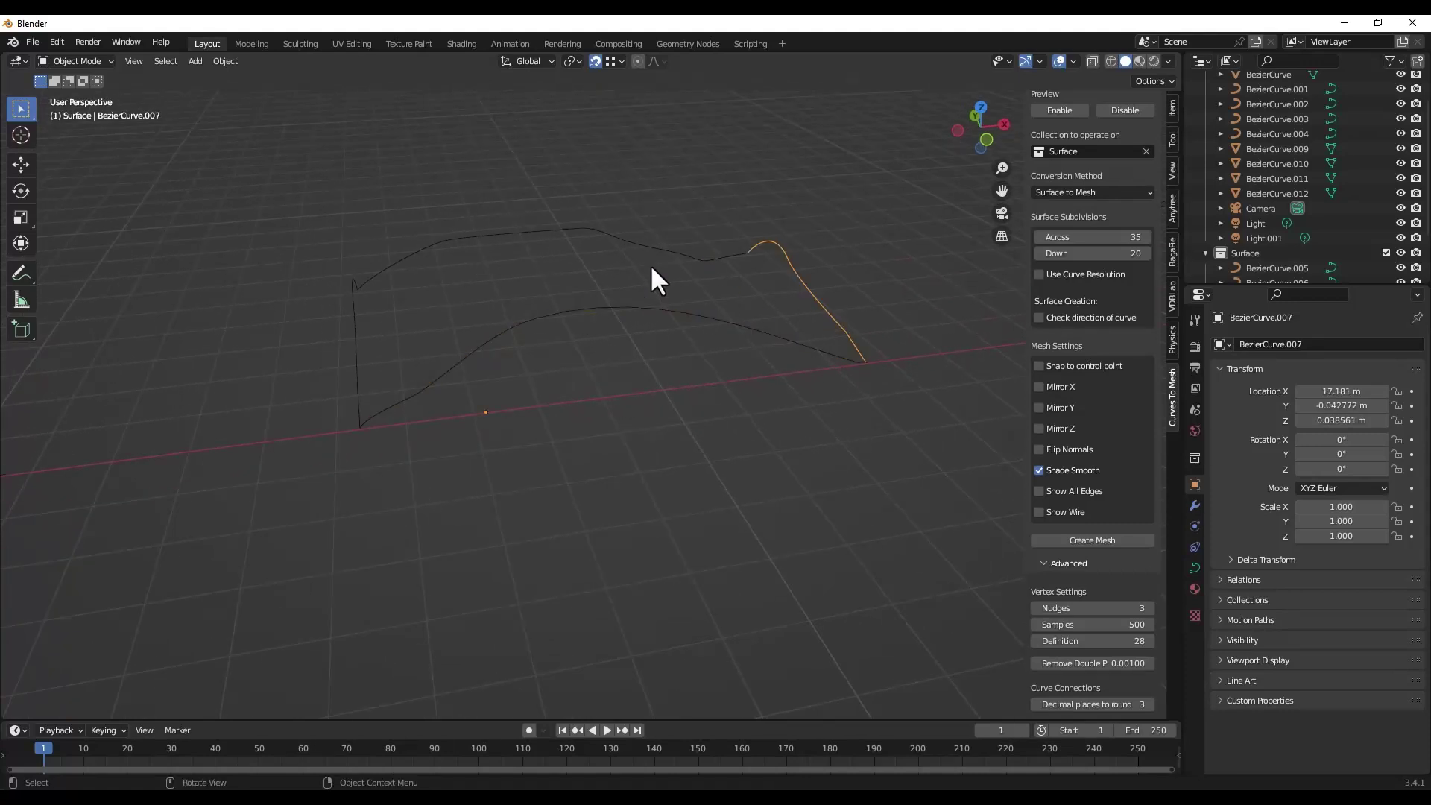
pyautogui.click(606, 242)
pyautogui.scroll(-2, 1255, 195)
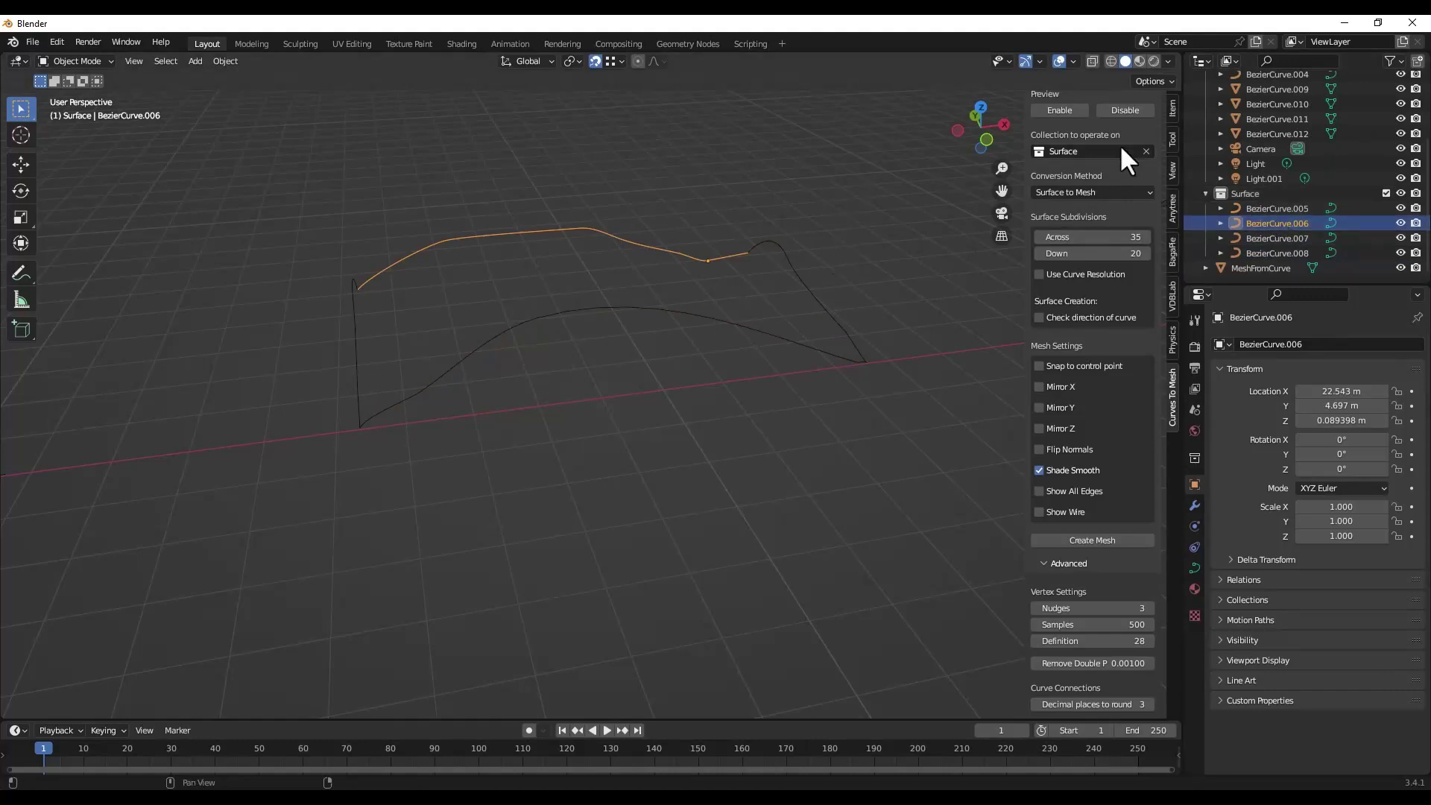
# Step: Reassign Surface as the collection to operate on and preview its boundary curves with Surface to Mesh
pyautogui.click(1145, 151)
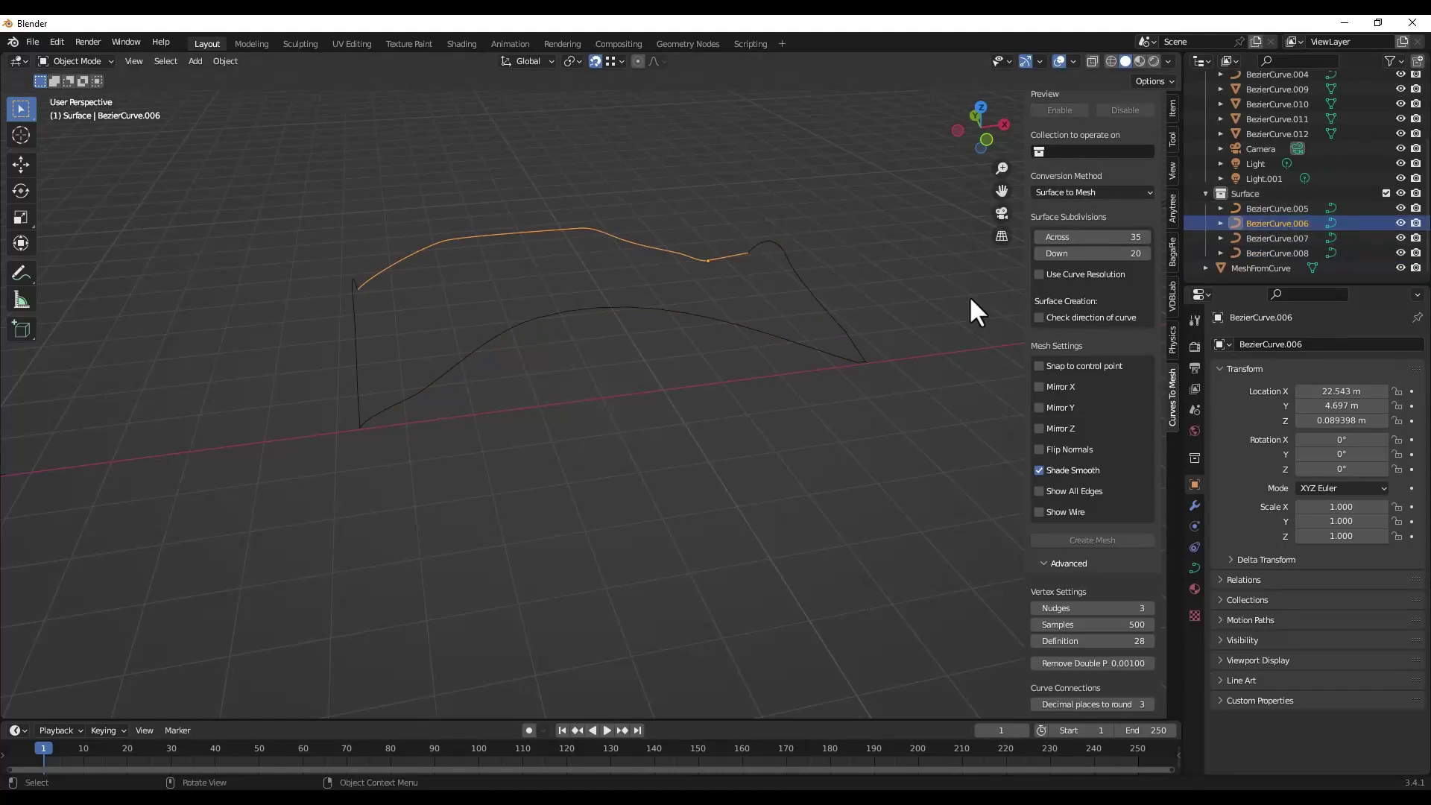
pyautogui.click(1078, 151)
pyautogui.click(1056, 193)
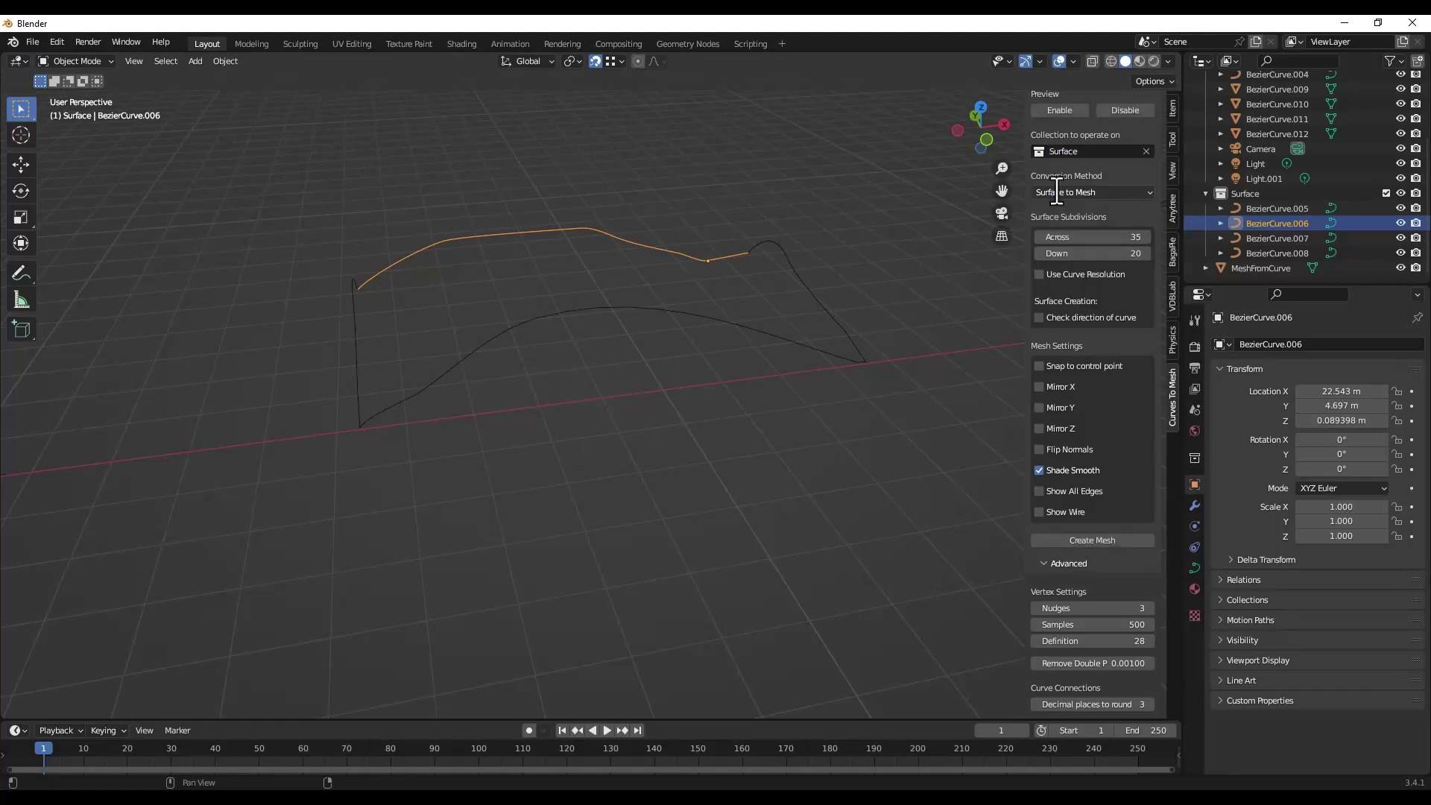
pyautogui.click(1058, 111)
pyautogui.moveTo(676, 320); pyautogui.dragTo(705, 316, button='middle')
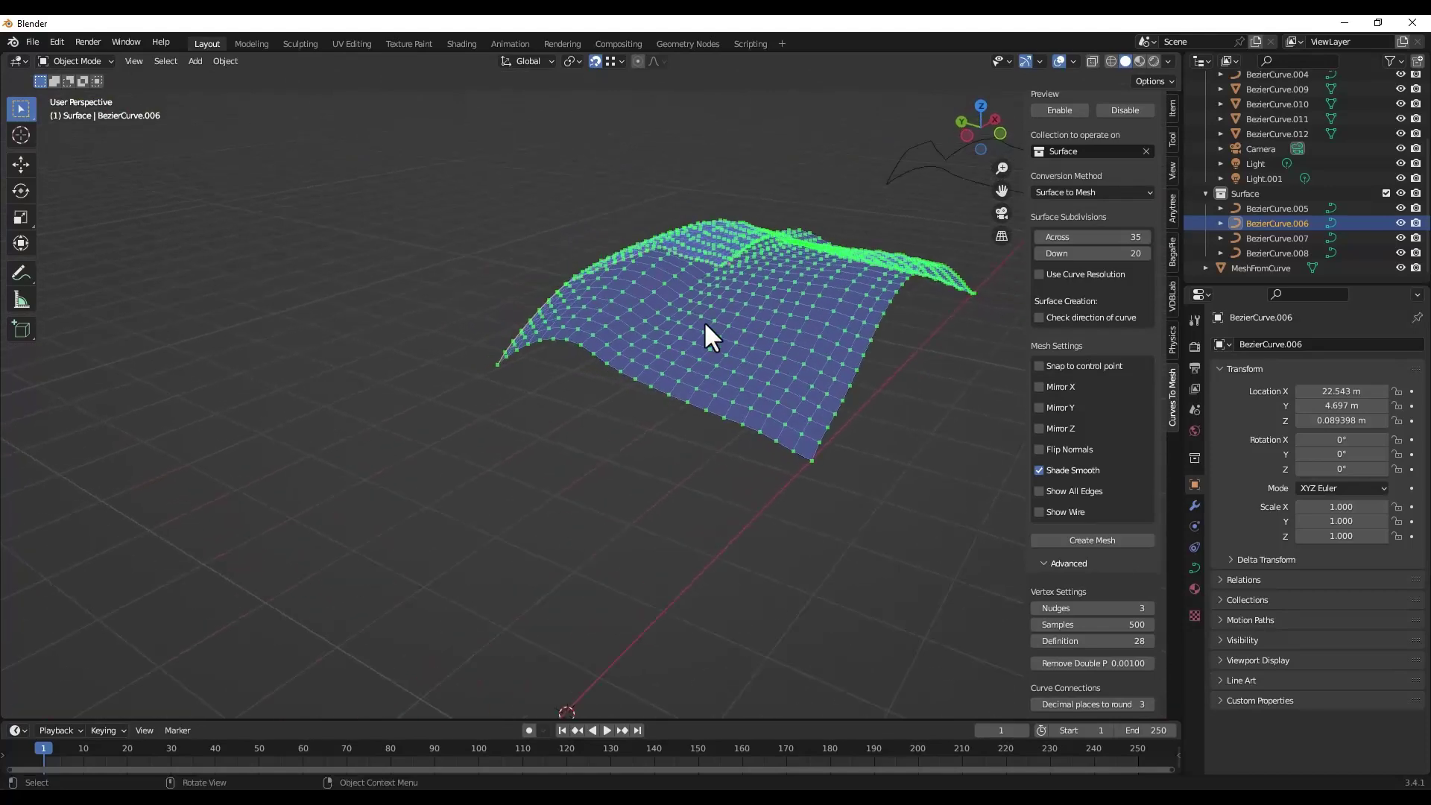
# Step: Edit BezierCurve.005 and lower the control point nearer its far end along Z by about 0.64 m and a further 0.85 m
pyautogui.click(591, 357)
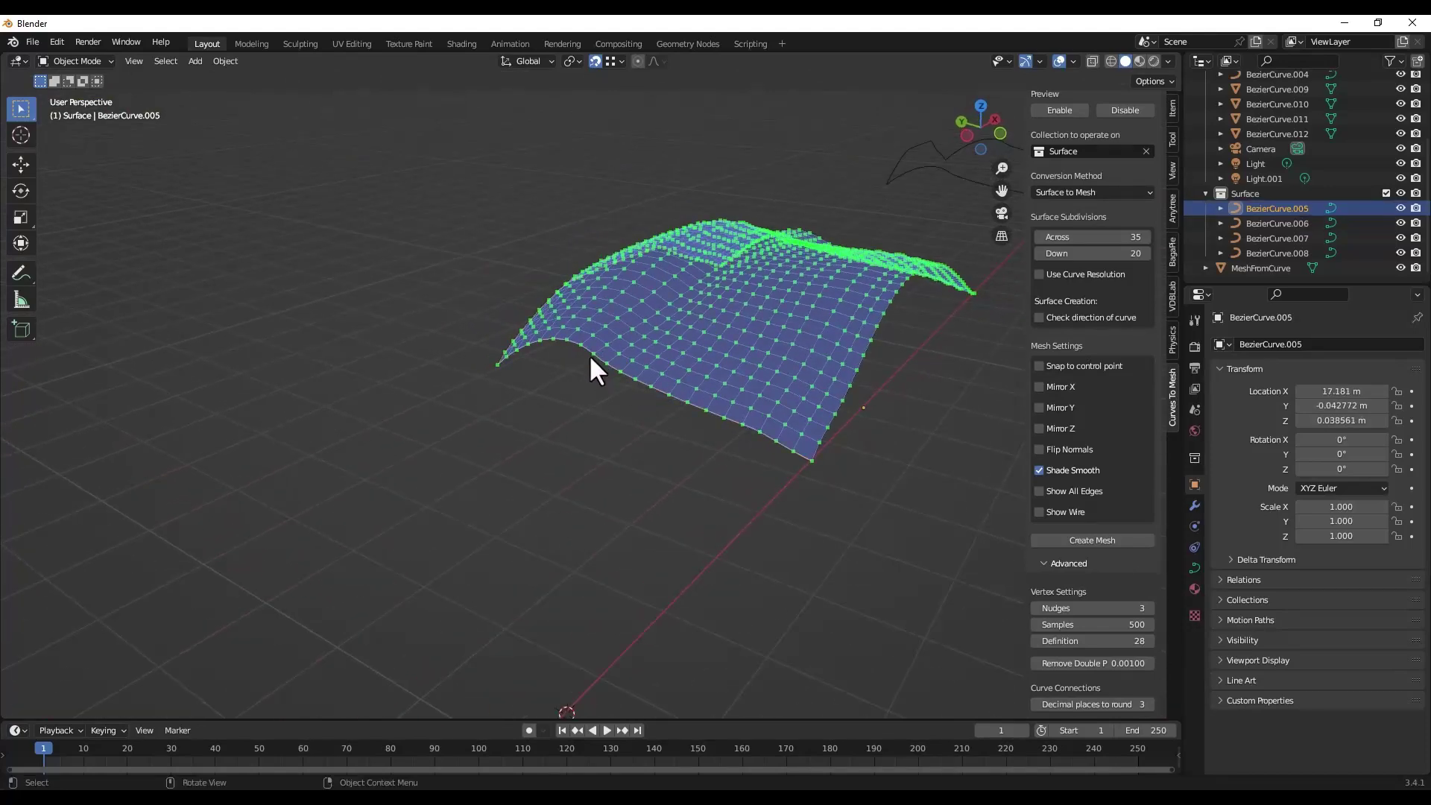
pyautogui.press('Tab')
pyautogui.click(554, 325)
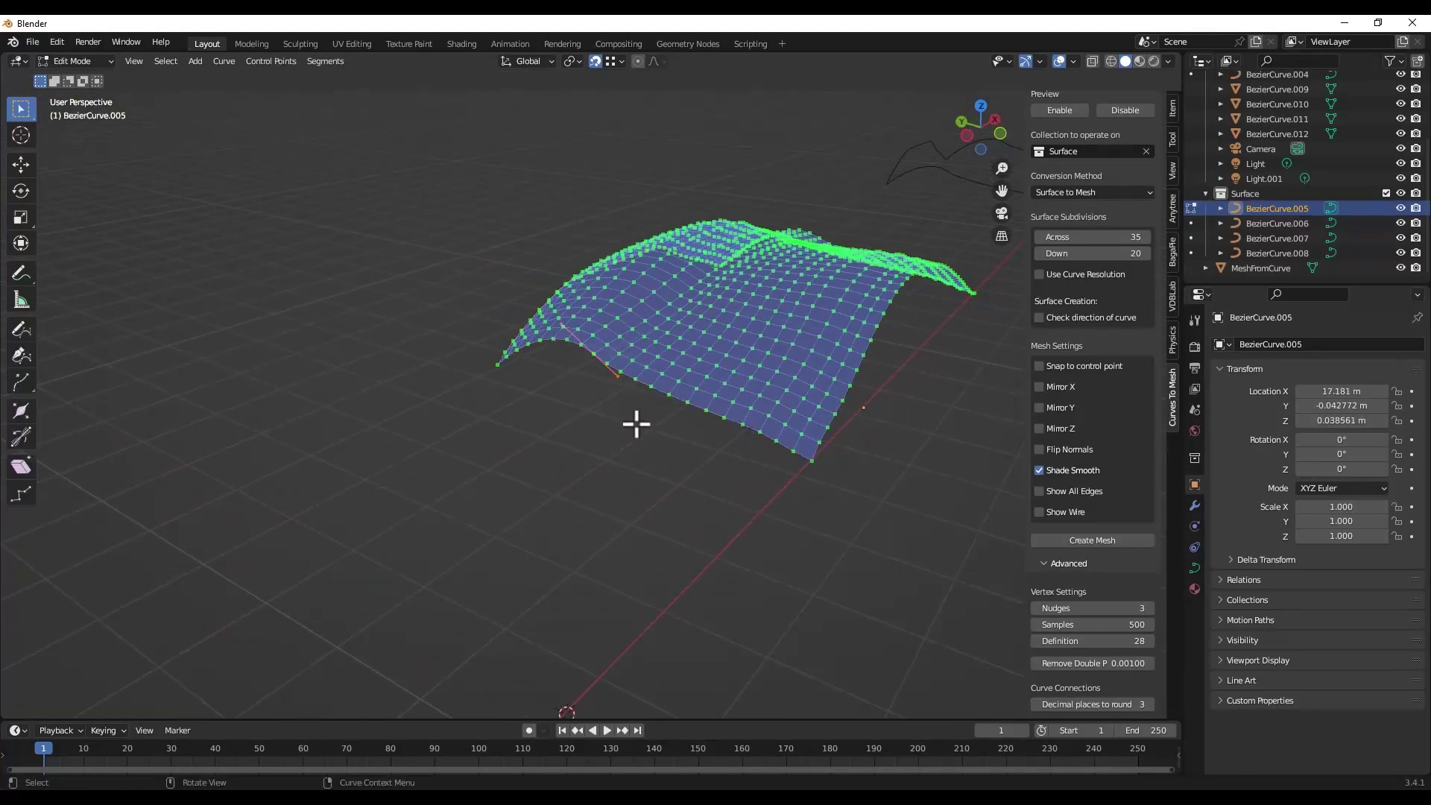
pyautogui.press('g')
pyautogui.press('z')
pyautogui.click(627, 379)
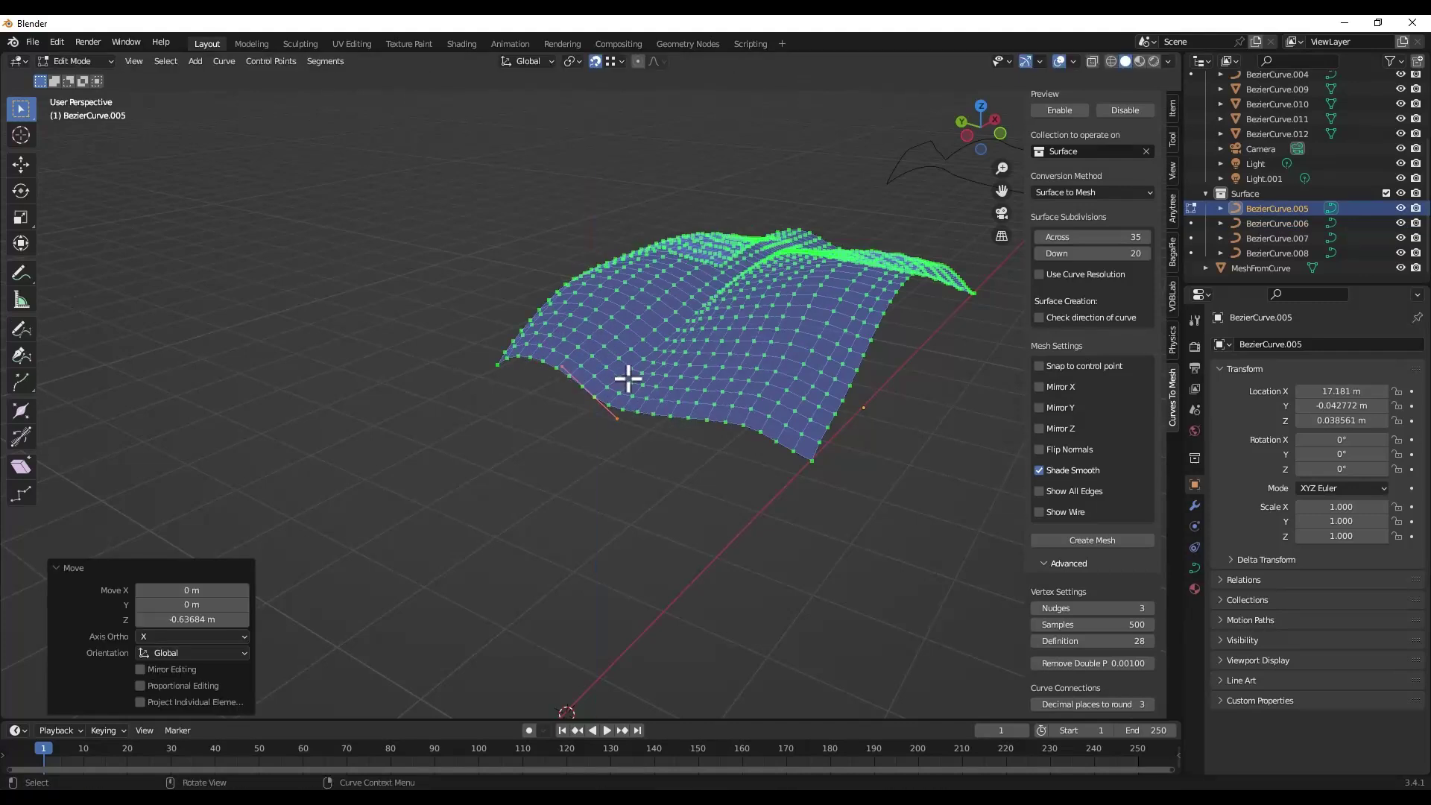
pyautogui.press('g')
pyautogui.press('z')
pyautogui.click(633, 439)
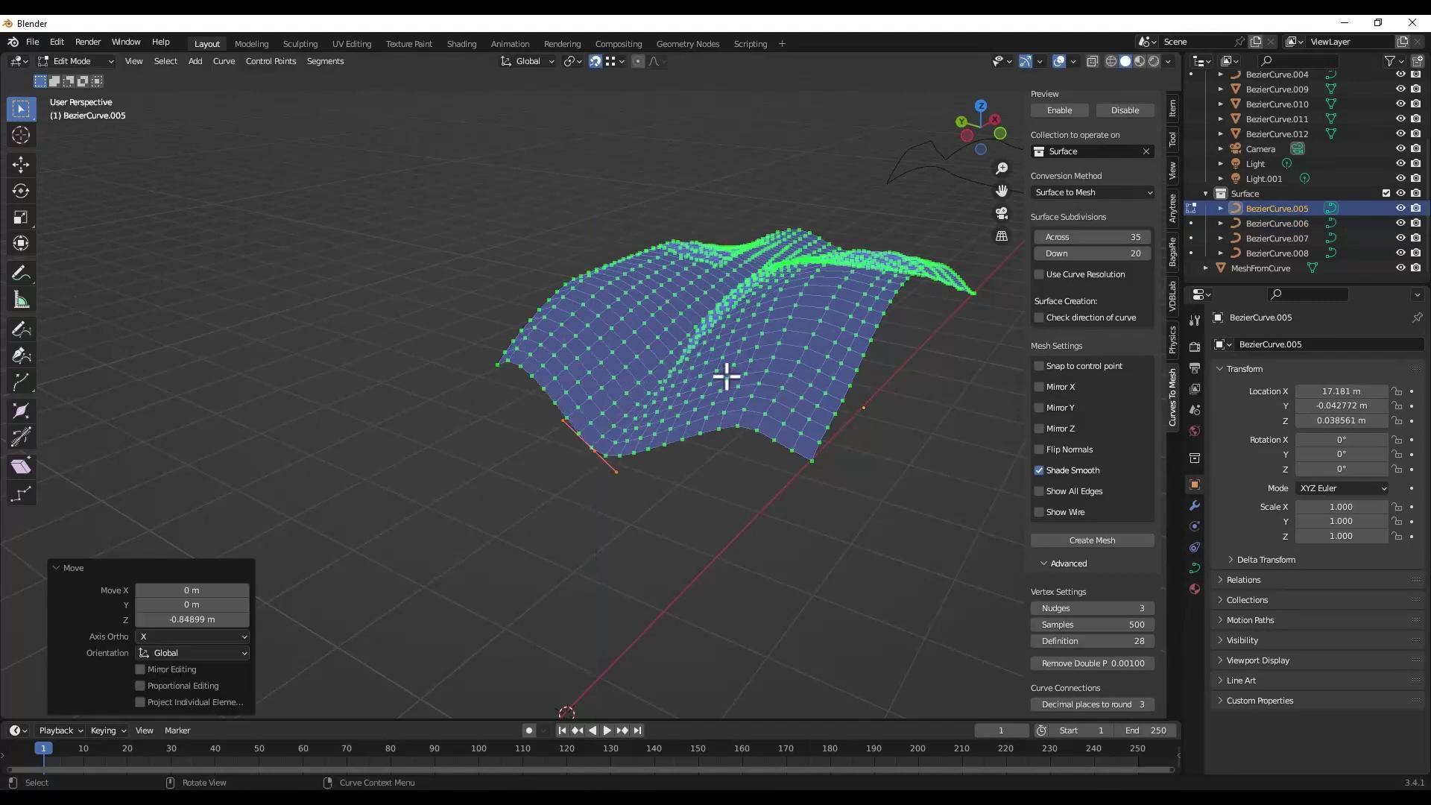
# Step: Raise the next control point on the front boundary curve about 1.13 m along Z to form a peak
pyautogui.press('g')
pyautogui.press('z')
pyautogui.click(775, 375)
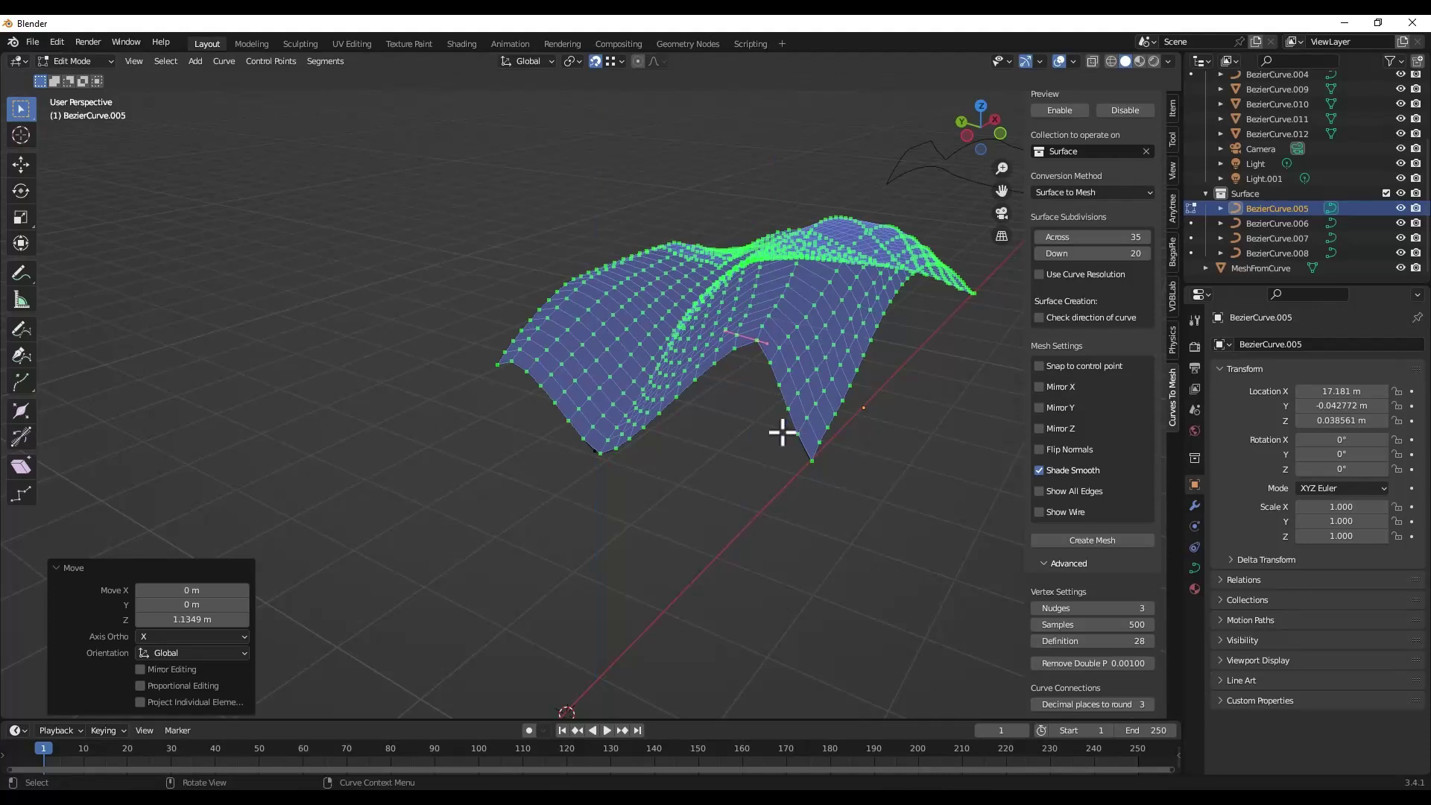
# Step: Pull the front curve's near end point about -1.15 m along Y off the shared corner and return it
pyautogui.press('g')
pyautogui.press('y')
pyautogui.click(926, 486)
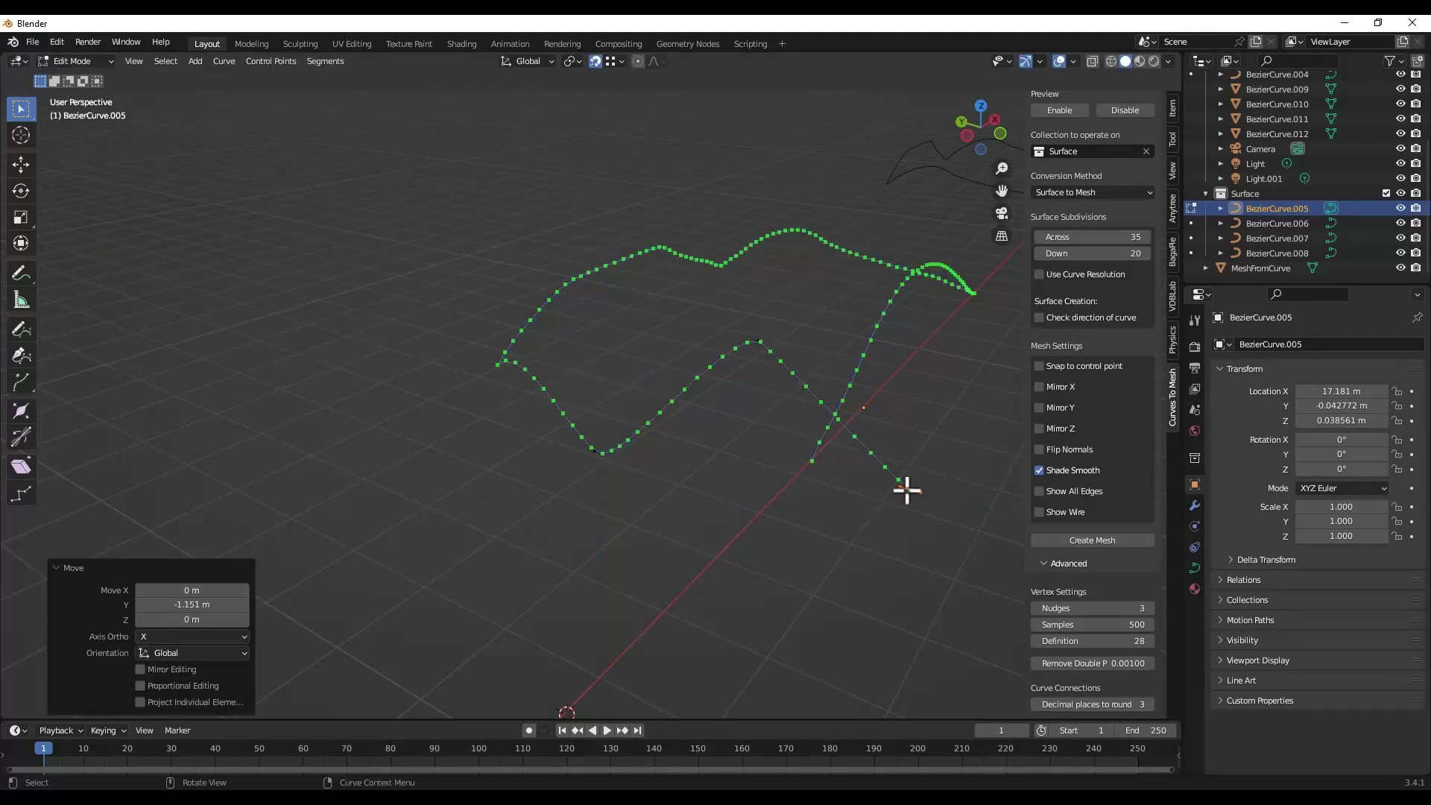
pyautogui.press('g')
pyautogui.press('y')
pyautogui.click(812, 463)
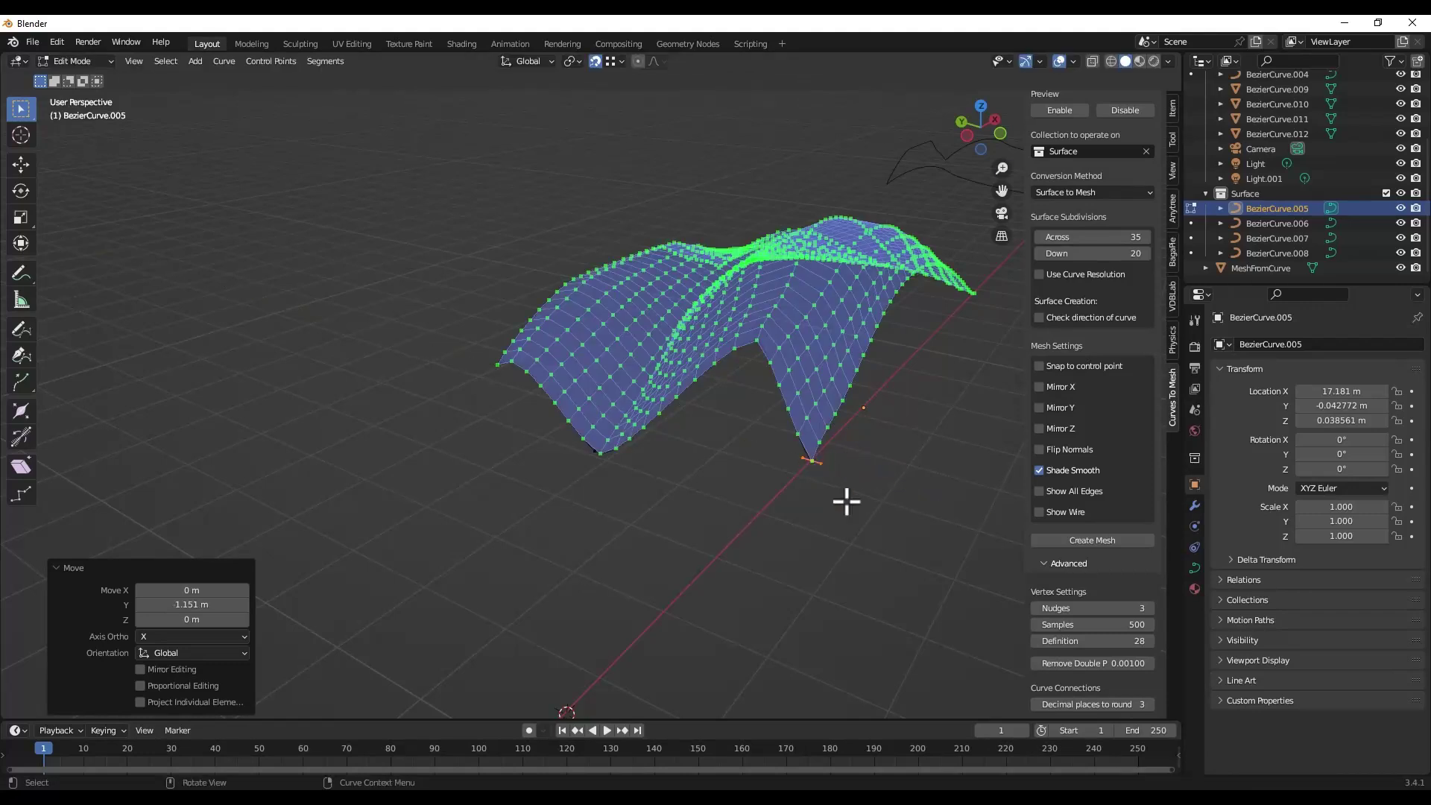
# Step: Shift the front curve's near end point about 0.59 m inward along Y and move it back to the corner
pyautogui.press('g')
pyautogui.press('y')
pyautogui.click(766, 446)
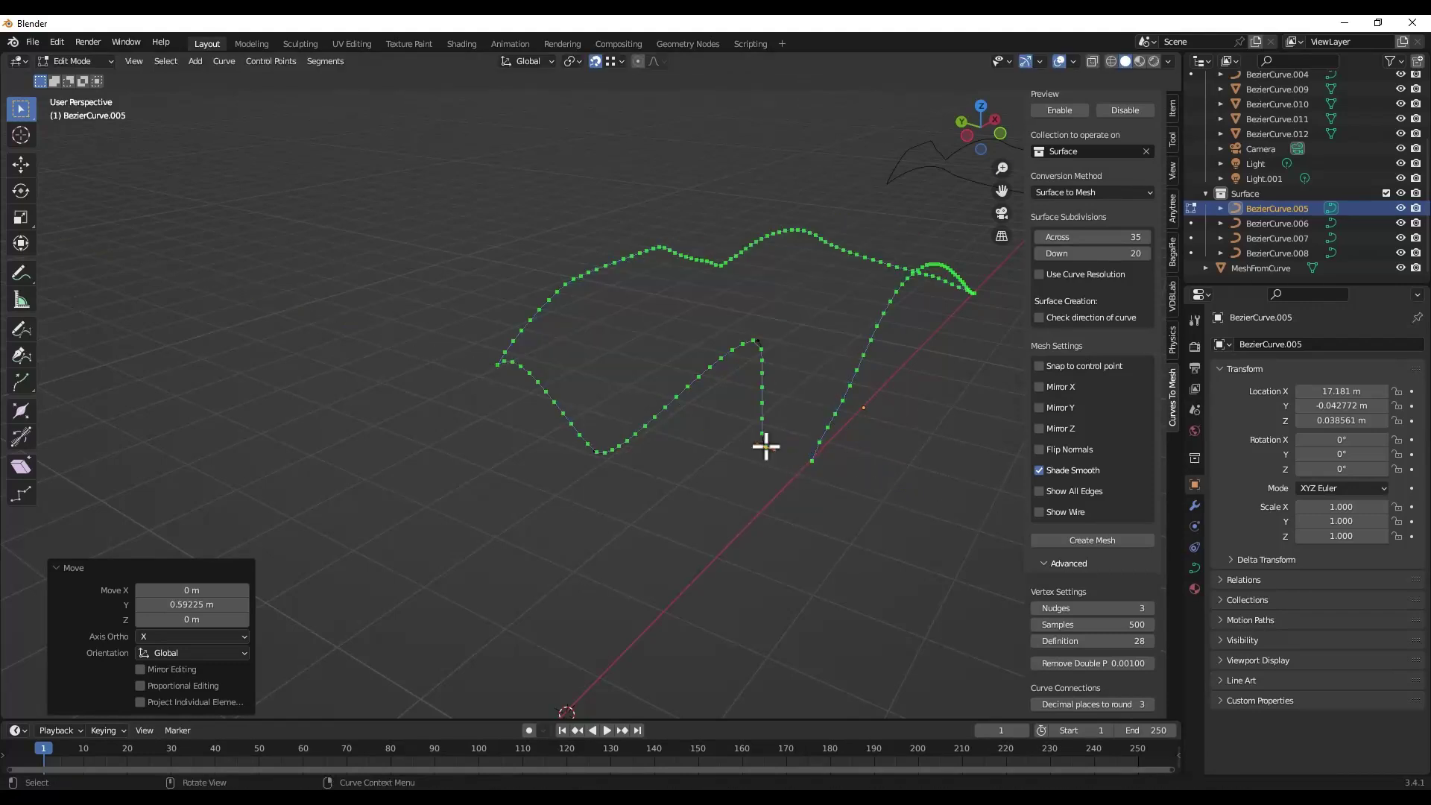
pyautogui.press('g')
pyautogui.press('y')
pyautogui.click(809, 463)
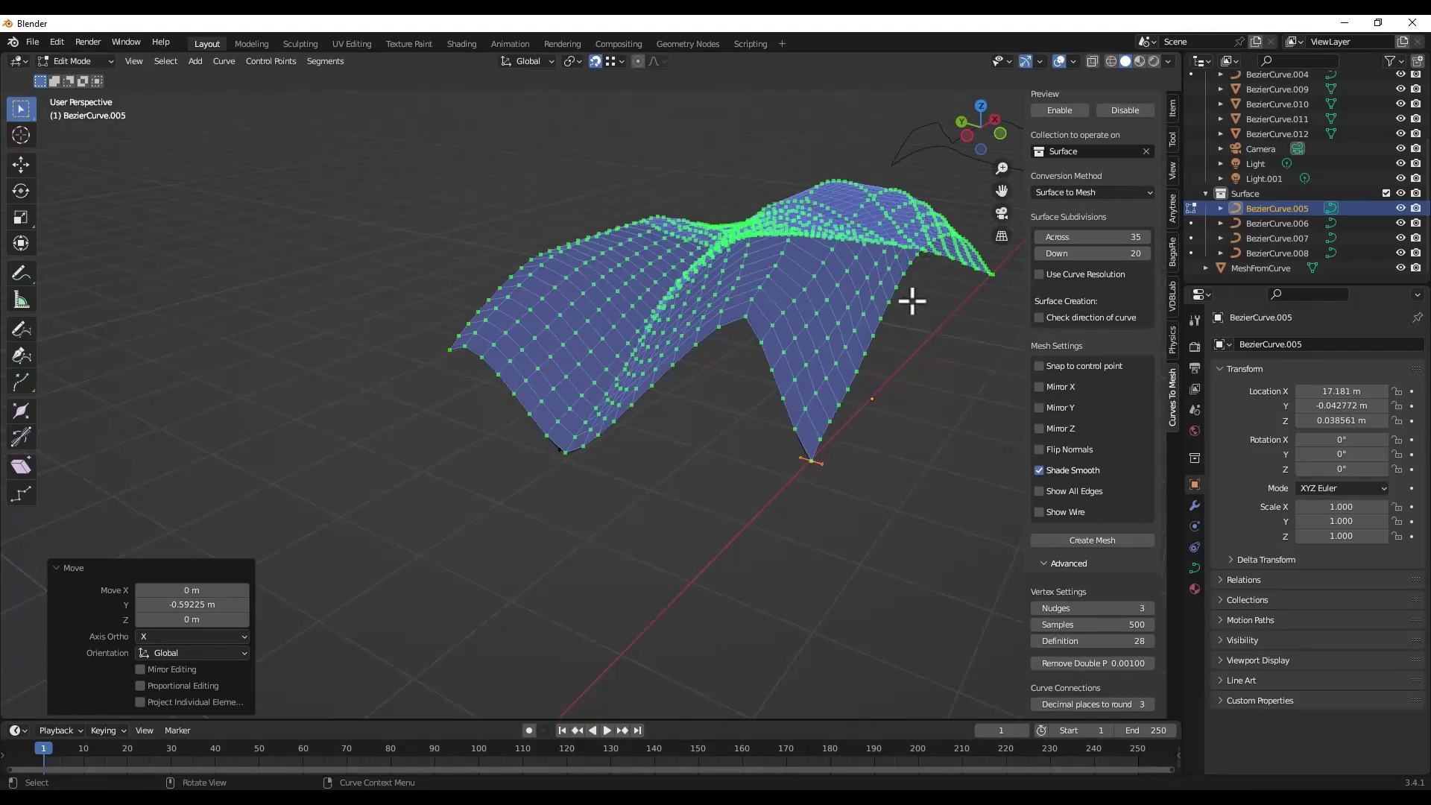
# Step: Move the front curve's opposite end point about 0.88 m along Y away from its corner and return it
pyautogui.click(447, 348)
pyautogui.press('g')
pyautogui.press('y')
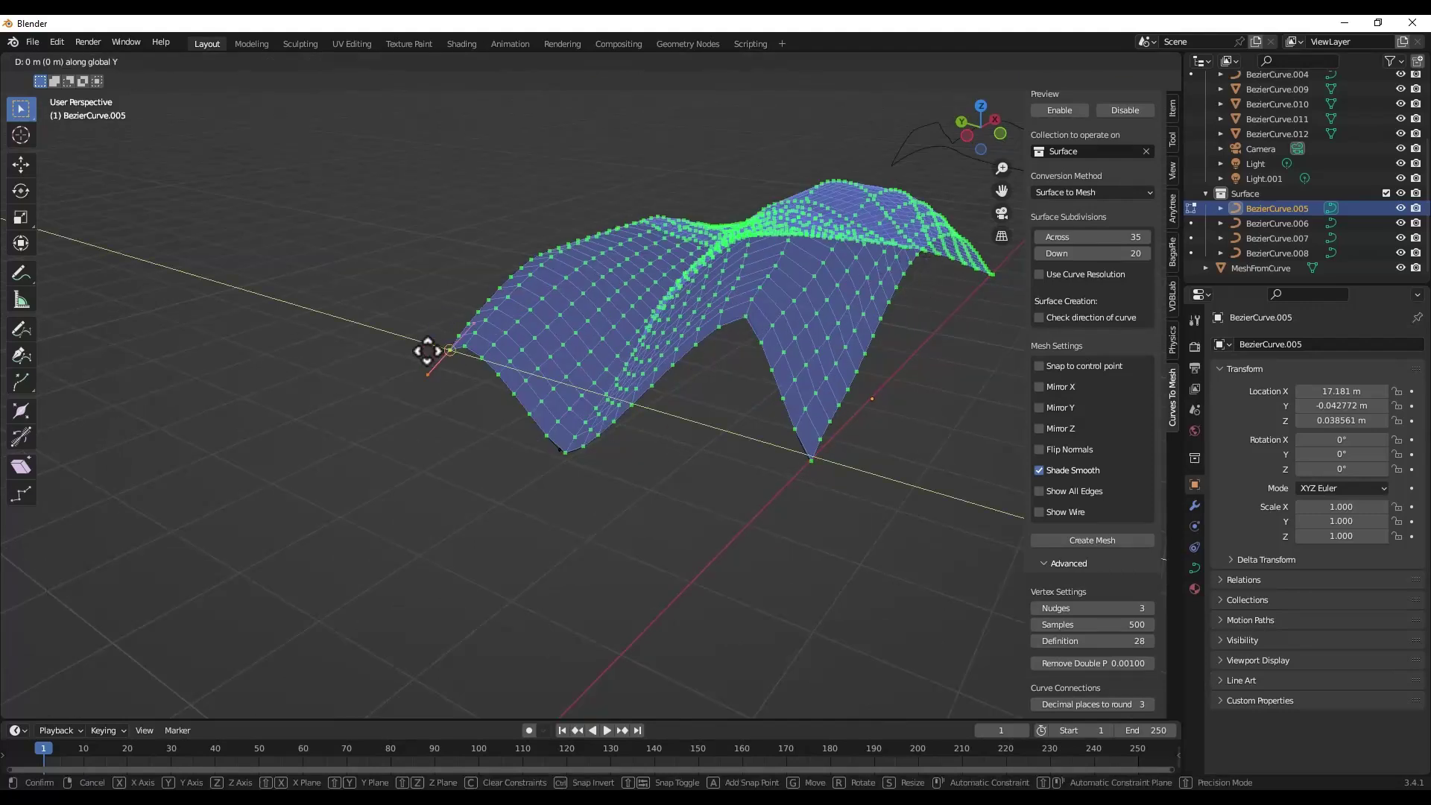
pyautogui.click(406, 343)
pyautogui.press('g')
pyautogui.press('y')
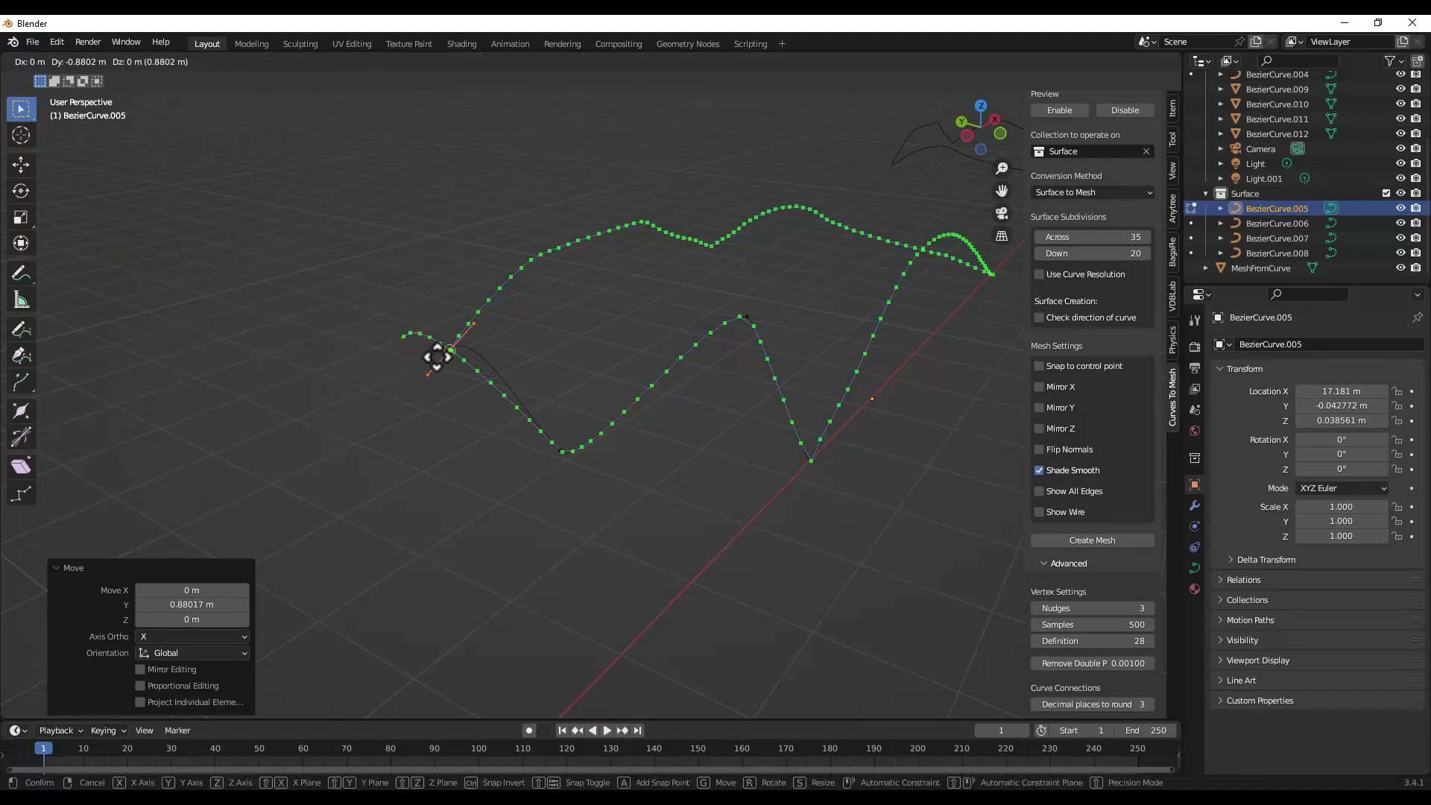
pyautogui.click(438, 357)
# Step: Set the surface's Down subdivisions to 35 and inspect the denser preview
pyautogui.moveTo(438, 358); pyautogui.dragTo(624, 391, button='middle')
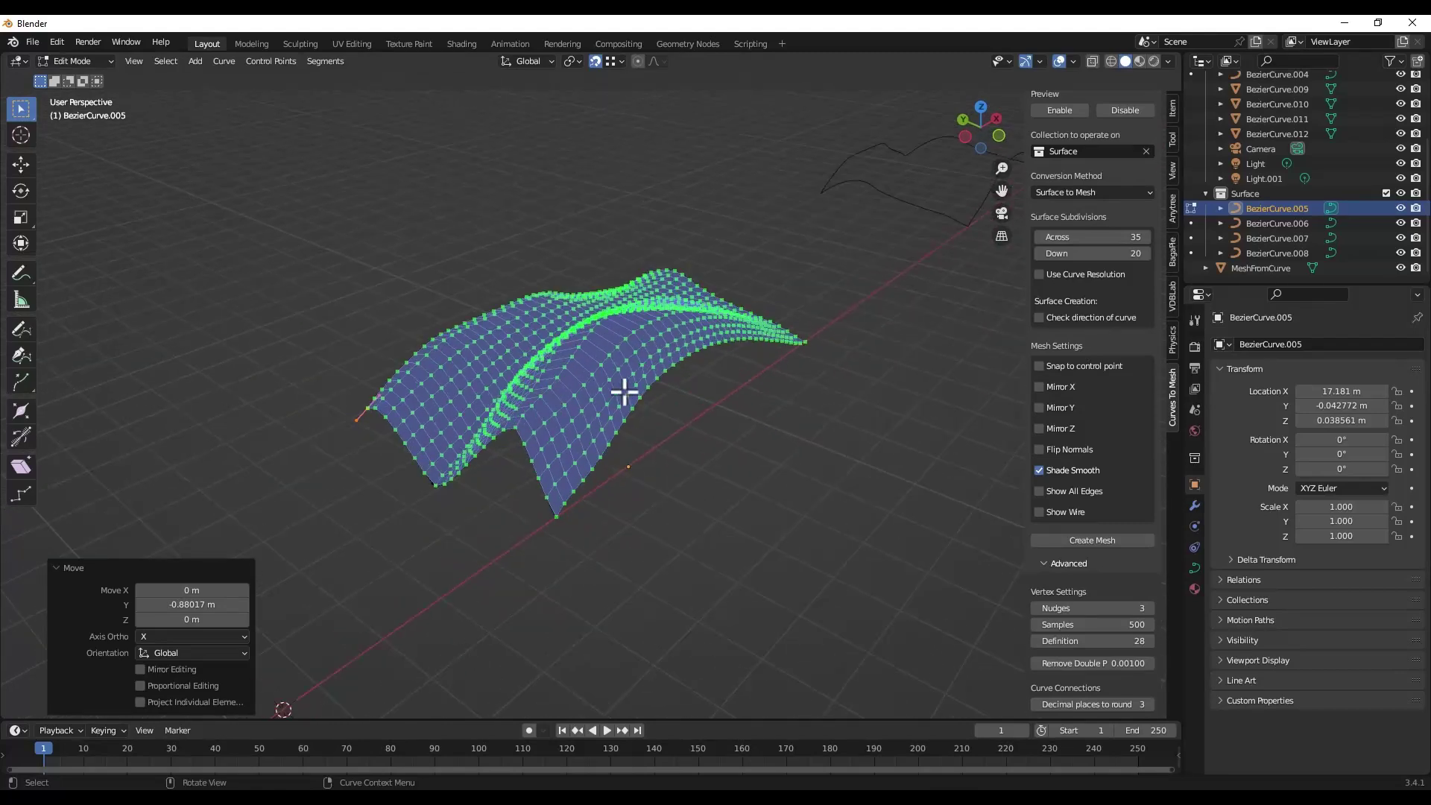
pyautogui.click(1087, 255)
pyautogui.write('35')
pyautogui.press('Return')
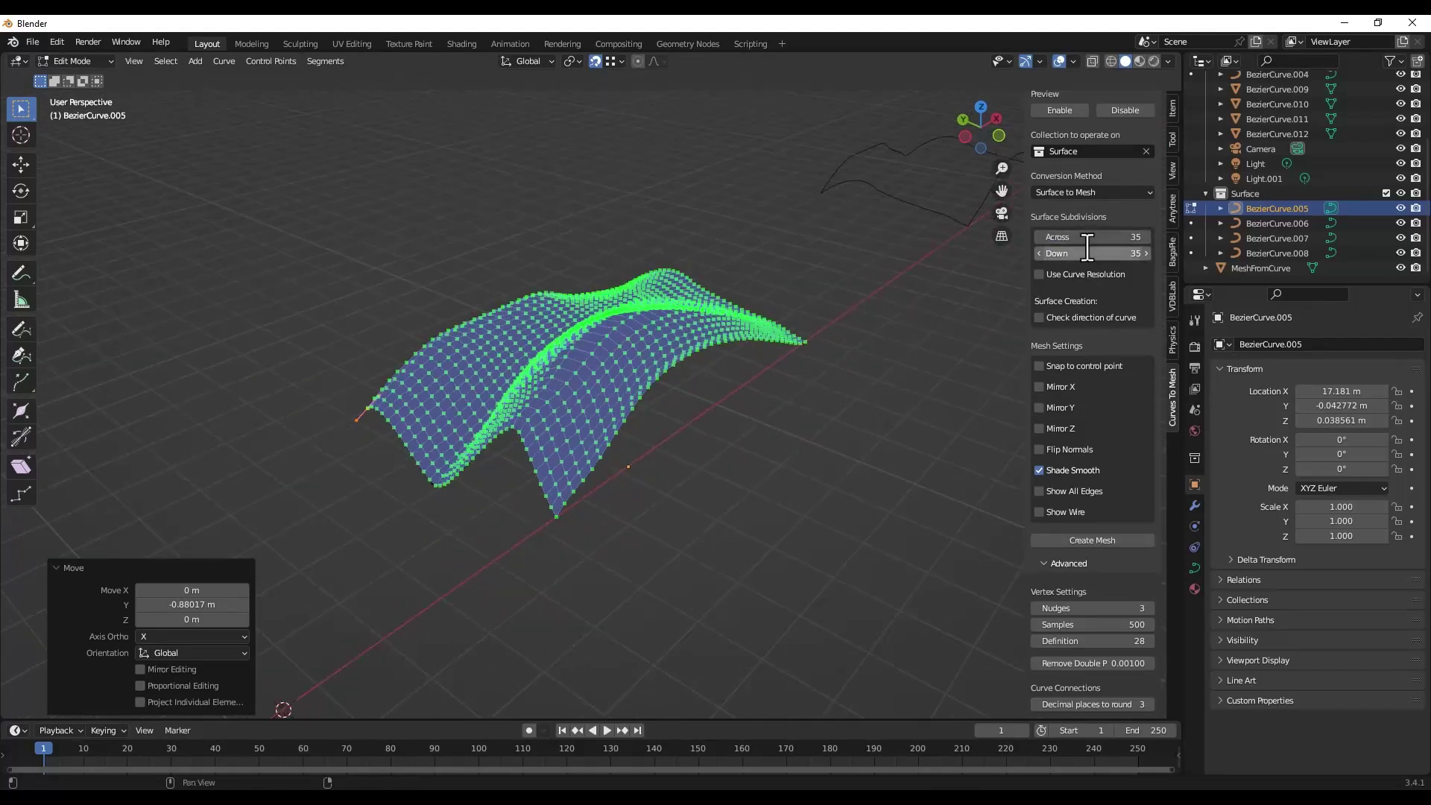
pyautogui.moveTo(575, 394); pyautogui.dragTo(623, 399, button='middle')
pyautogui.moveTo(578, 306); pyautogui.dragTo(548, 306, button='middle')
pyautogui.scroll(2, 666, 290)
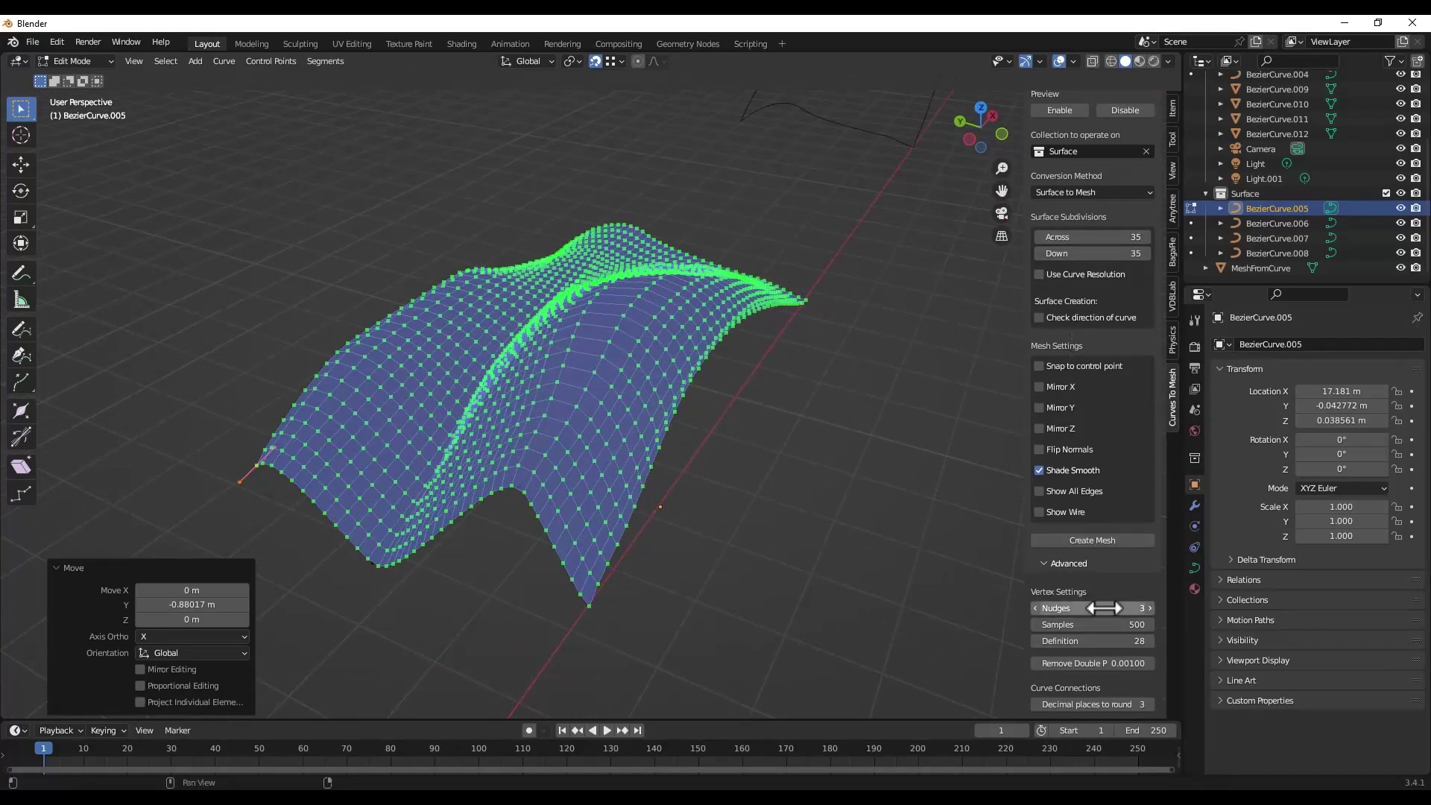
# Step: Create the mesh from the Surface curves and move it about 5.74 m along Y away from them
pyautogui.click(1089, 539)
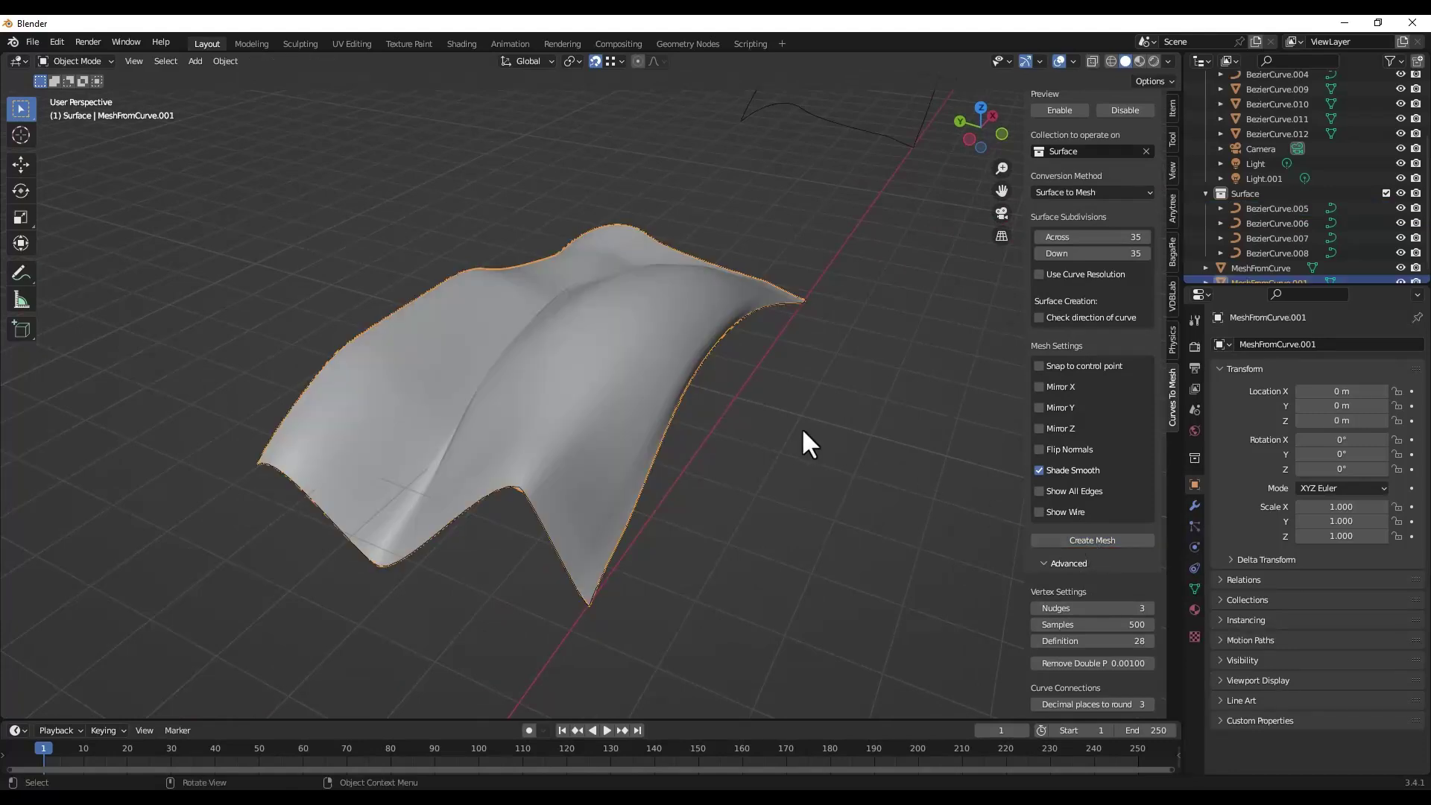
pyautogui.press('g')
pyautogui.press('y')
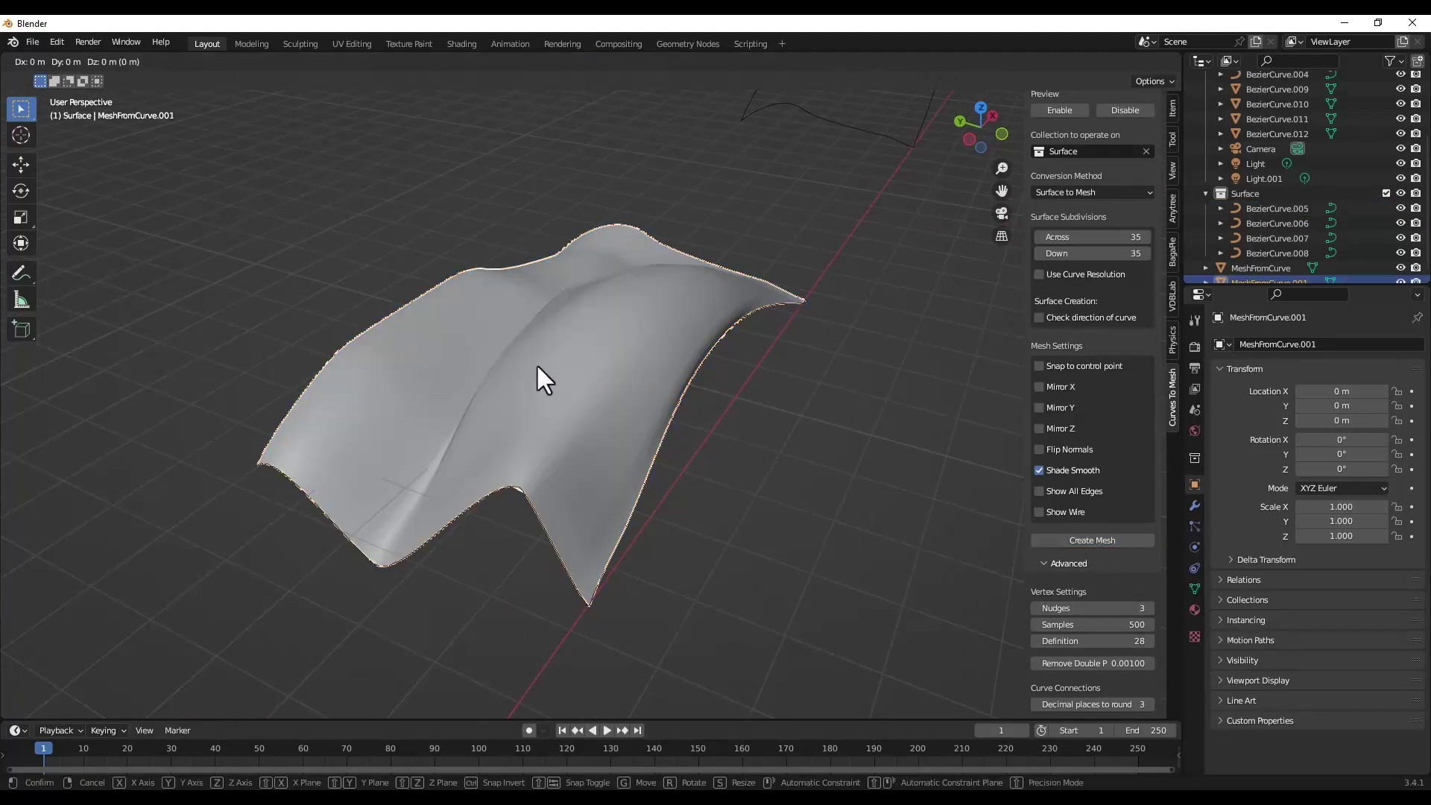
pyautogui.click(633, 387)
pyautogui.scroll(-4, 627, 374)
pyautogui.press('g')
pyautogui.press('y')
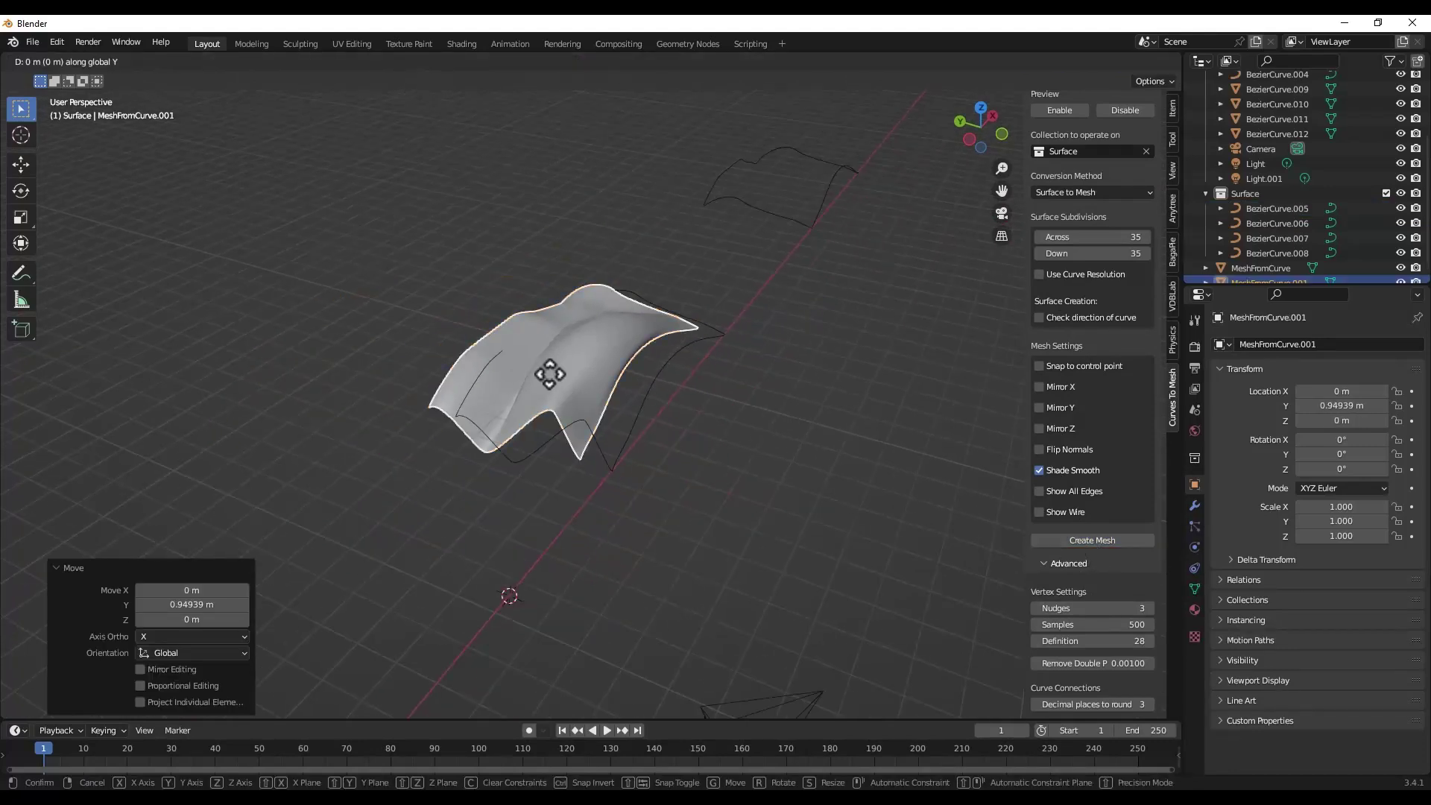
pyautogui.click(224, 288)
pyautogui.moveTo(506, 337); pyautogui.dragTo(600, 365, button='middle')
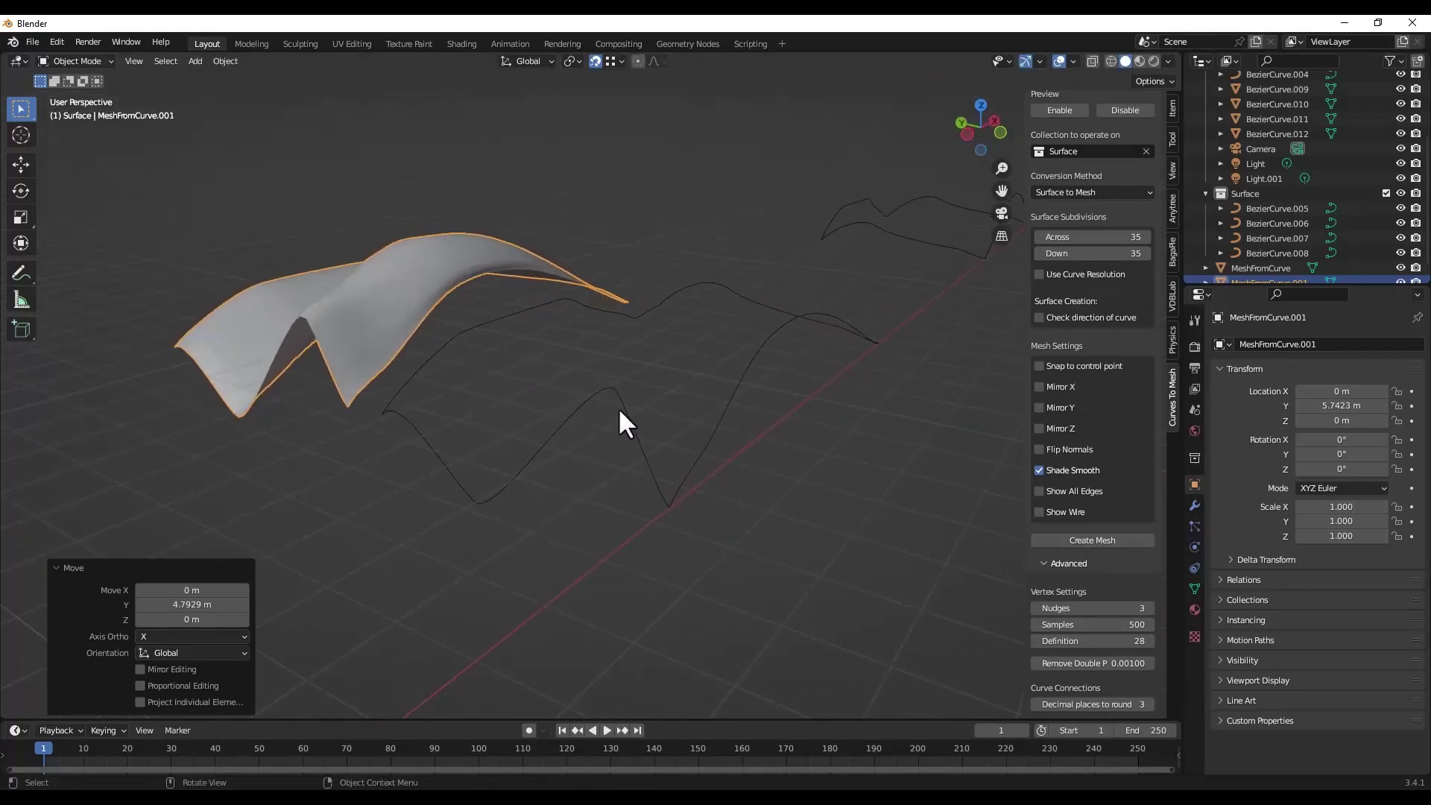
pyautogui.moveTo(399, 360); pyautogui.dragTo(447, 375, button='middle')
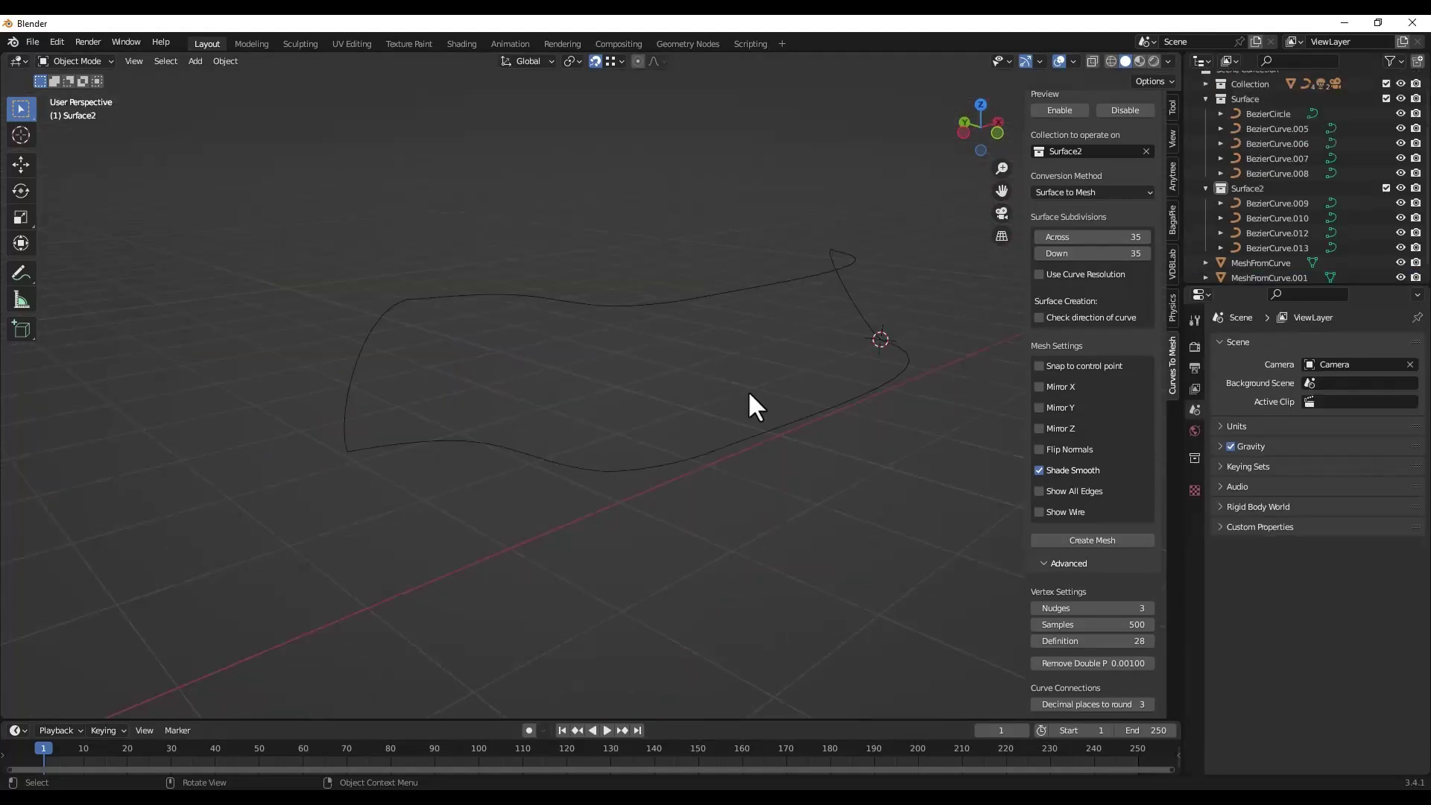
# Step: Examine the boundary curves of the Surface2 collection one by one and select all four
pyautogui.moveTo(750, 405); pyautogui.dragTo(776, 387, button='middle')
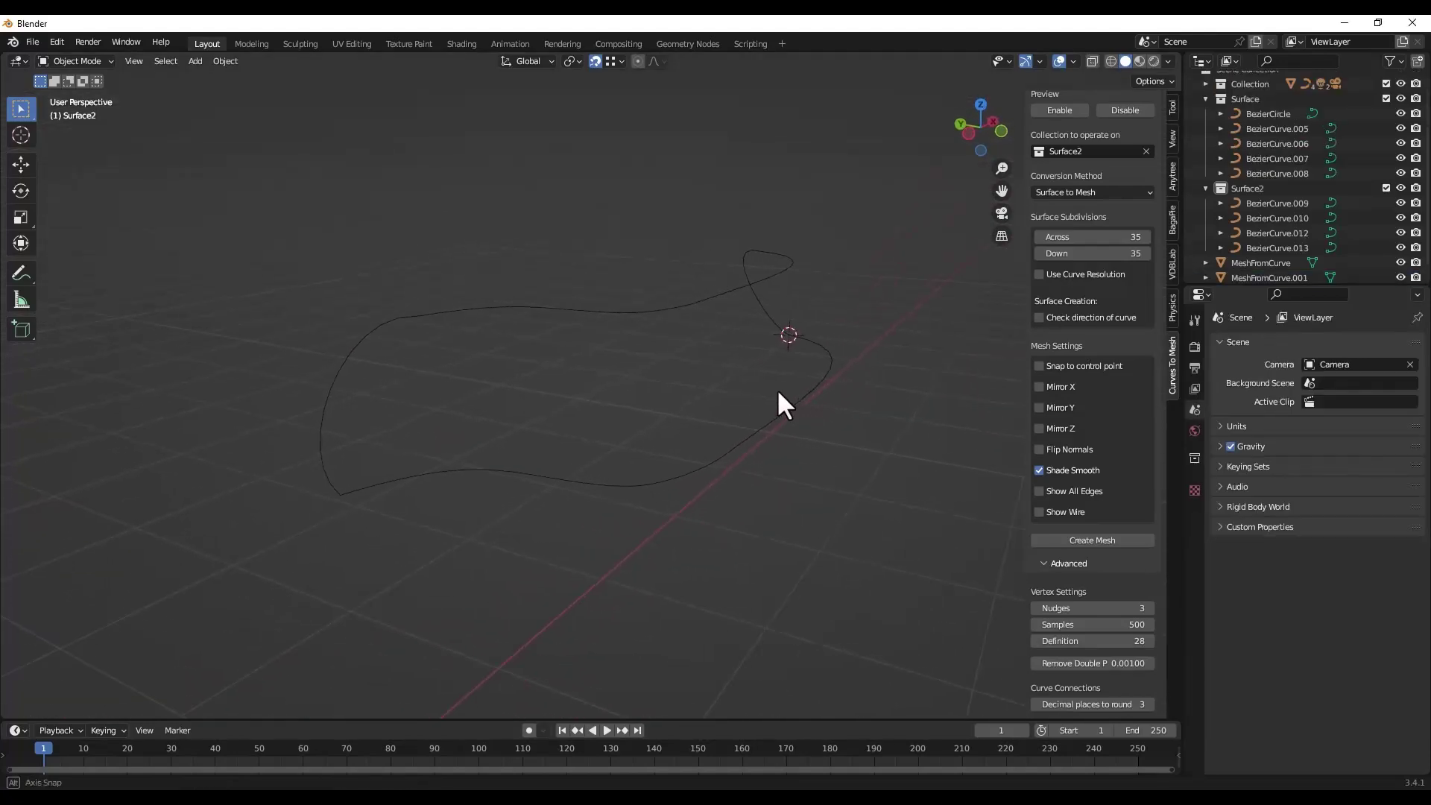
pyautogui.click(383, 321)
pyautogui.click(431, 315)
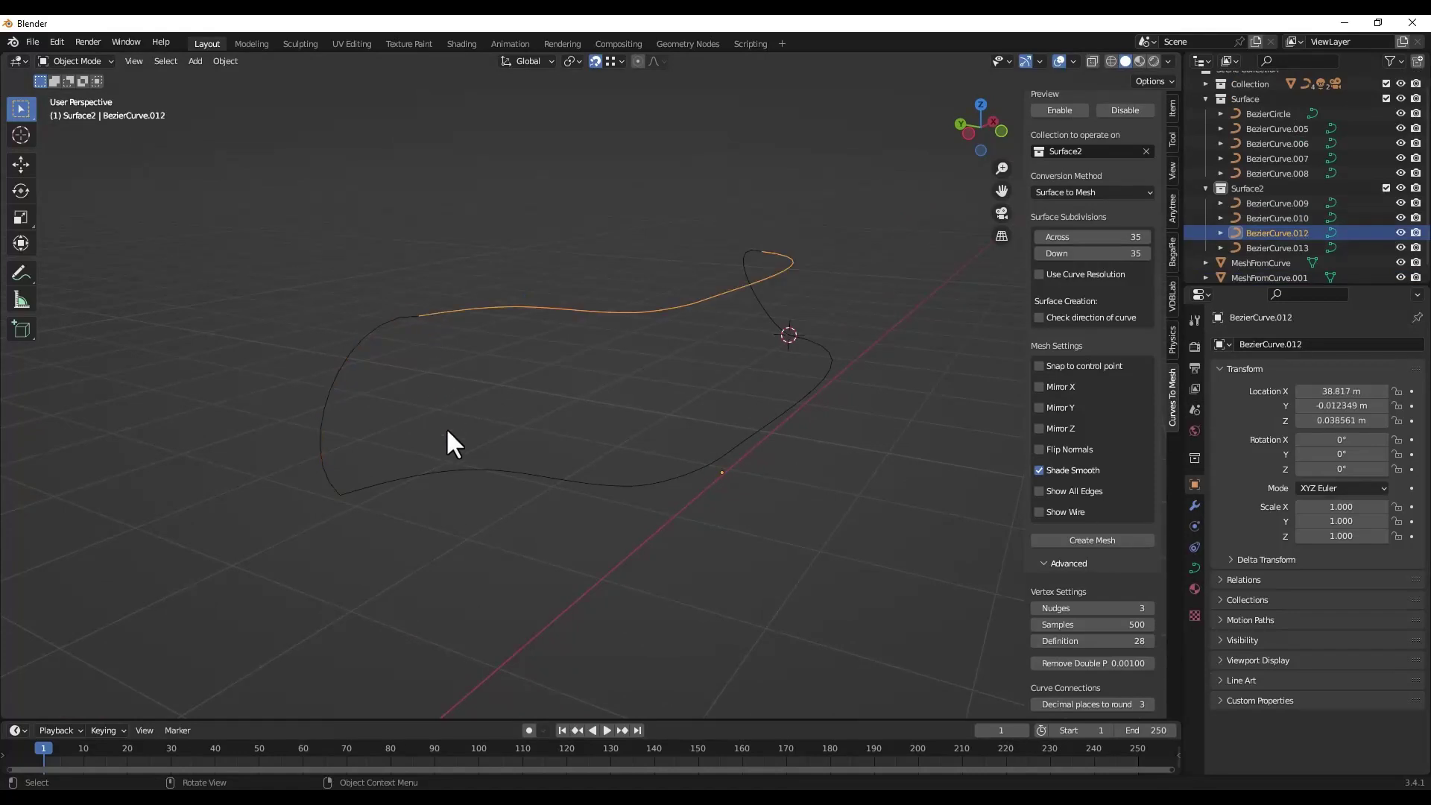
pyautogui.click(444, 475)
pyautogui.click(782, 323)
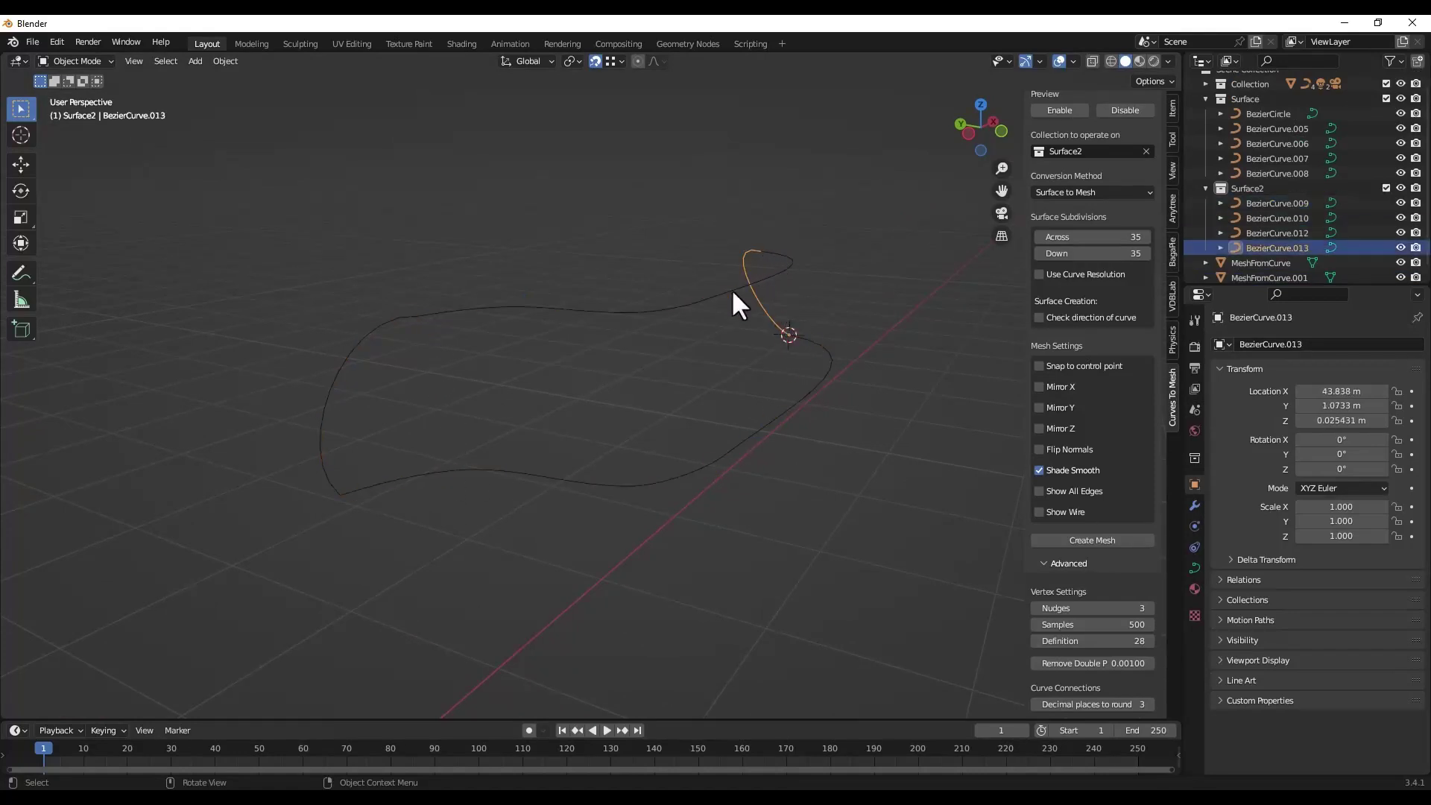
pyautogui.moveTo(388, 313); pyautogui.dragTo(917, 585)
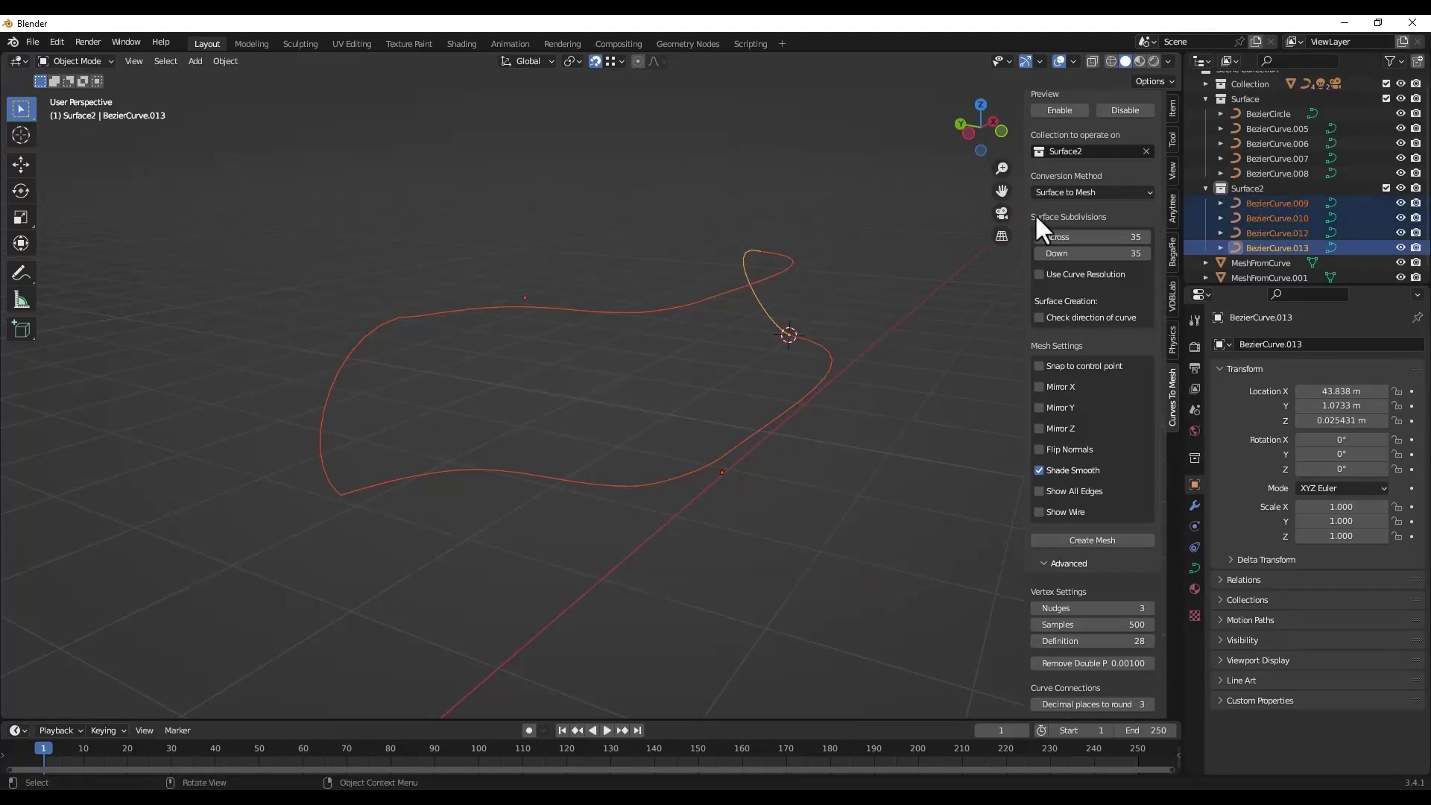
# Step: Choose Surface to Mesh as the conversion method and preview the surface from the Surface2 curves
pyautogui.click(1077, 190)
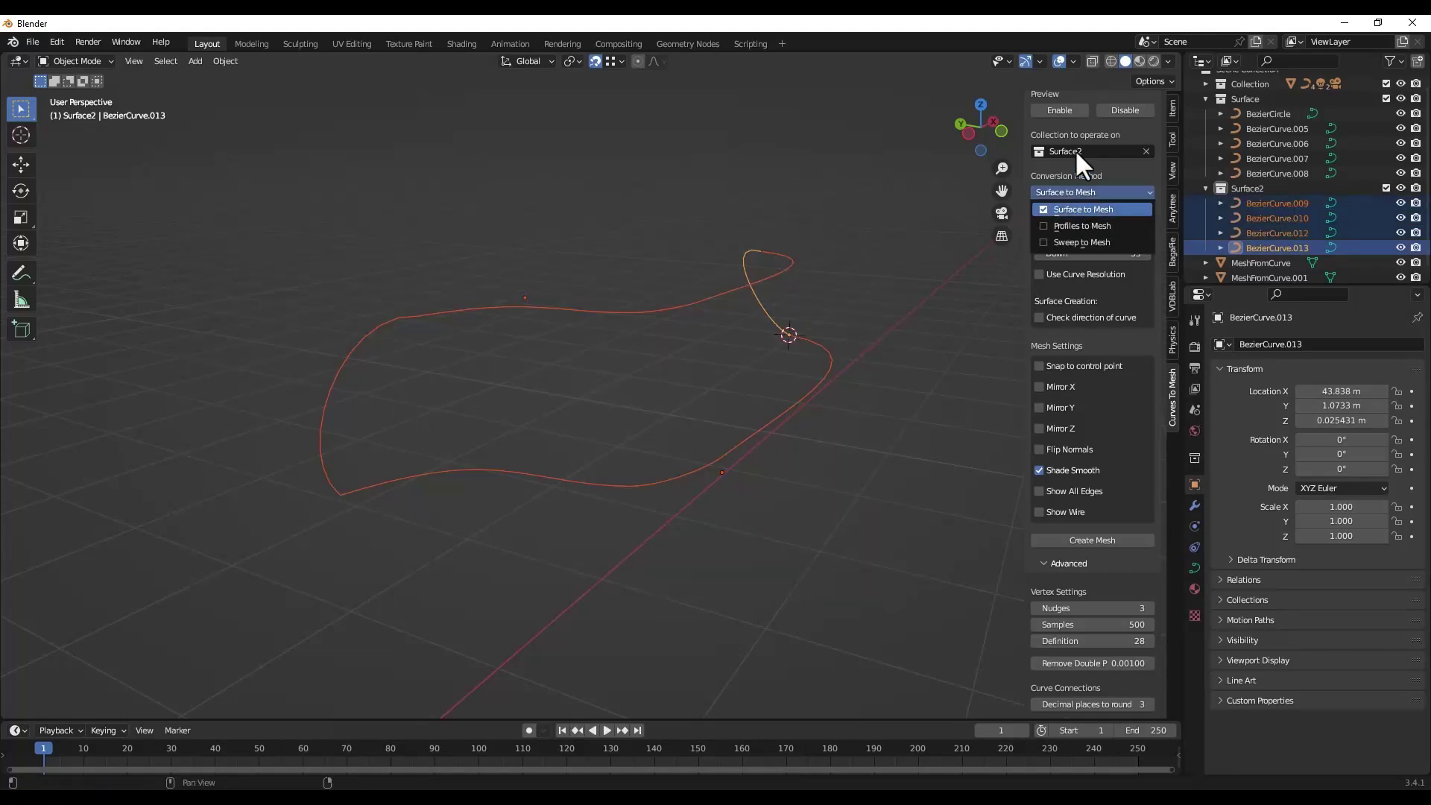
pyautogui.click(1082, 209)
pyautogui.click(1060, 110)
pyautogui.moveTo(794, 421); pyautogui.dragTo(745, 393, button='middle')
pyautogui.moveTo(650, 392); pyautogui.dragTo(612, 395, button='middle')
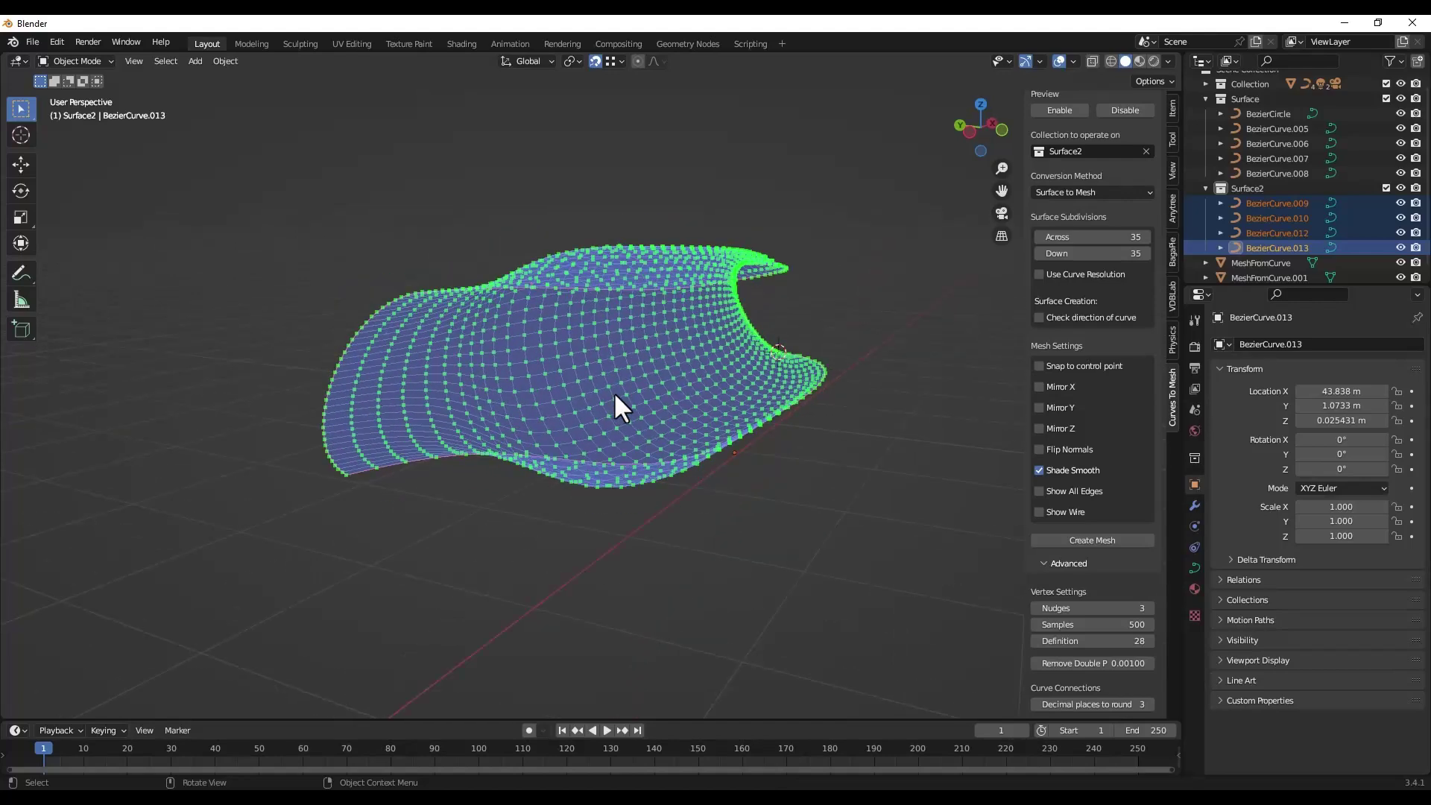
pyautogui.scroll(1, 777, 347)
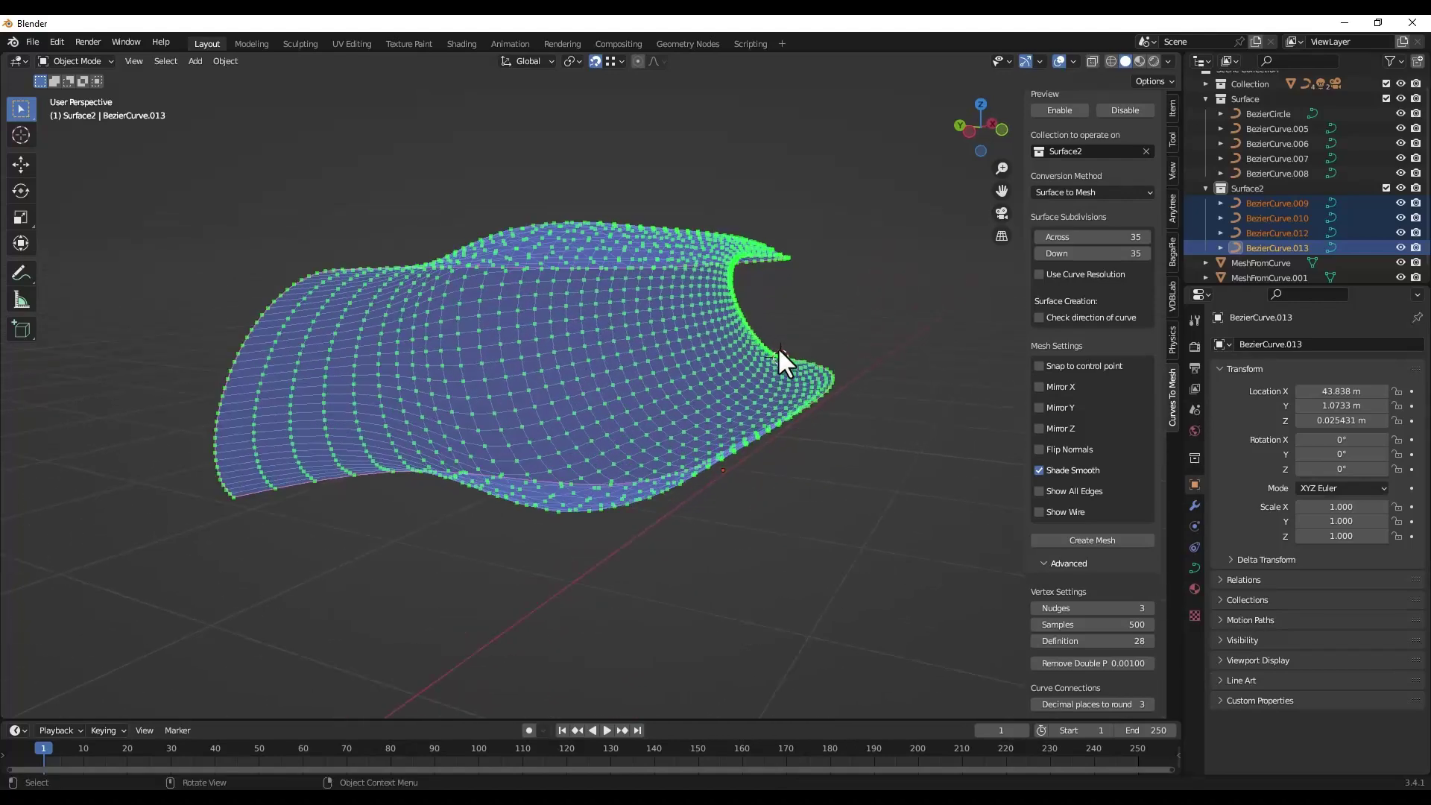
# Step: Edit BezierCurve.012 and raise its end control point about 0.27 m along Z
pyautogui.moveTo(591, 367); pyautogui.dragTo(684, 214, button='middle')
pyautogui.click(730, 271)
pyautogui.press('Tab')
pyautogui.moveTo(664, 168); pyautogui.dragTo(811, 310)
pyautogui.press('g')
pyautogui.press('z')
pyautogui.click(807, 260)
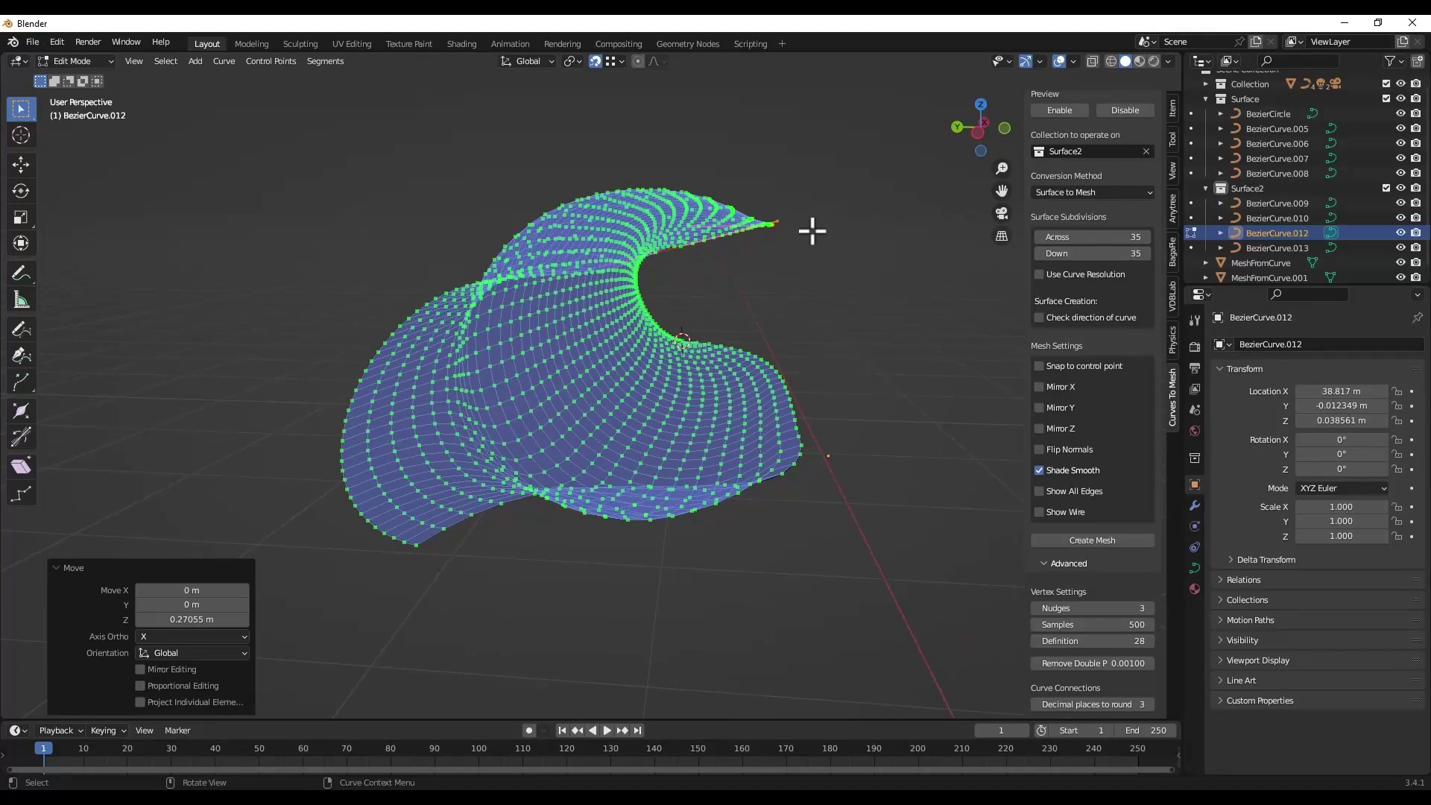
# Step: Rotate the raised end control point of BezierCurve.012 about the global X axis
pyautogui.press('r')
pyautogui.press('z')
pyautogui.press('x')
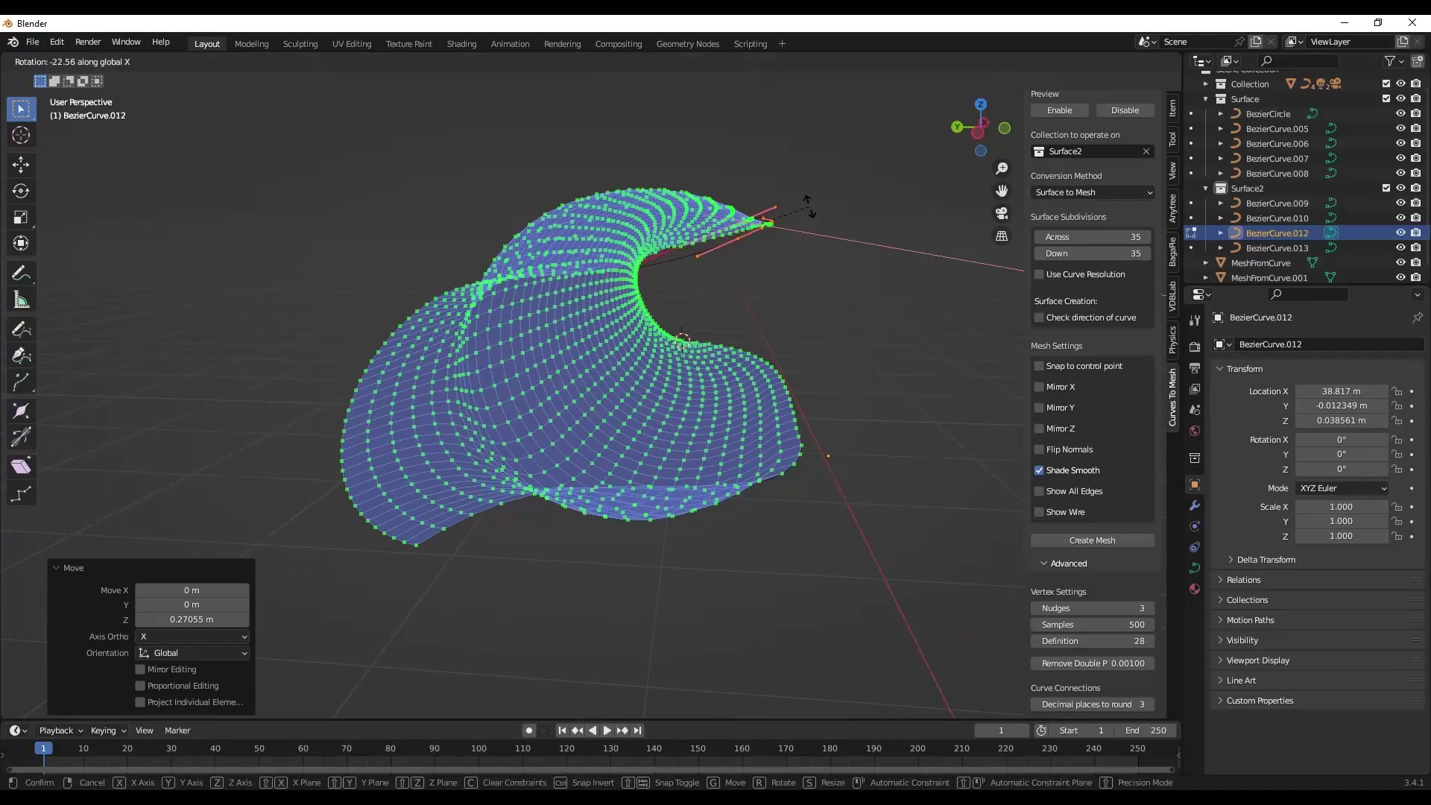
pyautogui.click(823, 217)
pyautogui.moveTo(789, 236)
pyautogui.mouseDown(button='middle')
pyautogui.moveTo(744, 227)
pyautogui.moveTo(798, 224)
pyautogui.moveTo(790, 248)
pyautogui.mouseUp(button='middle')
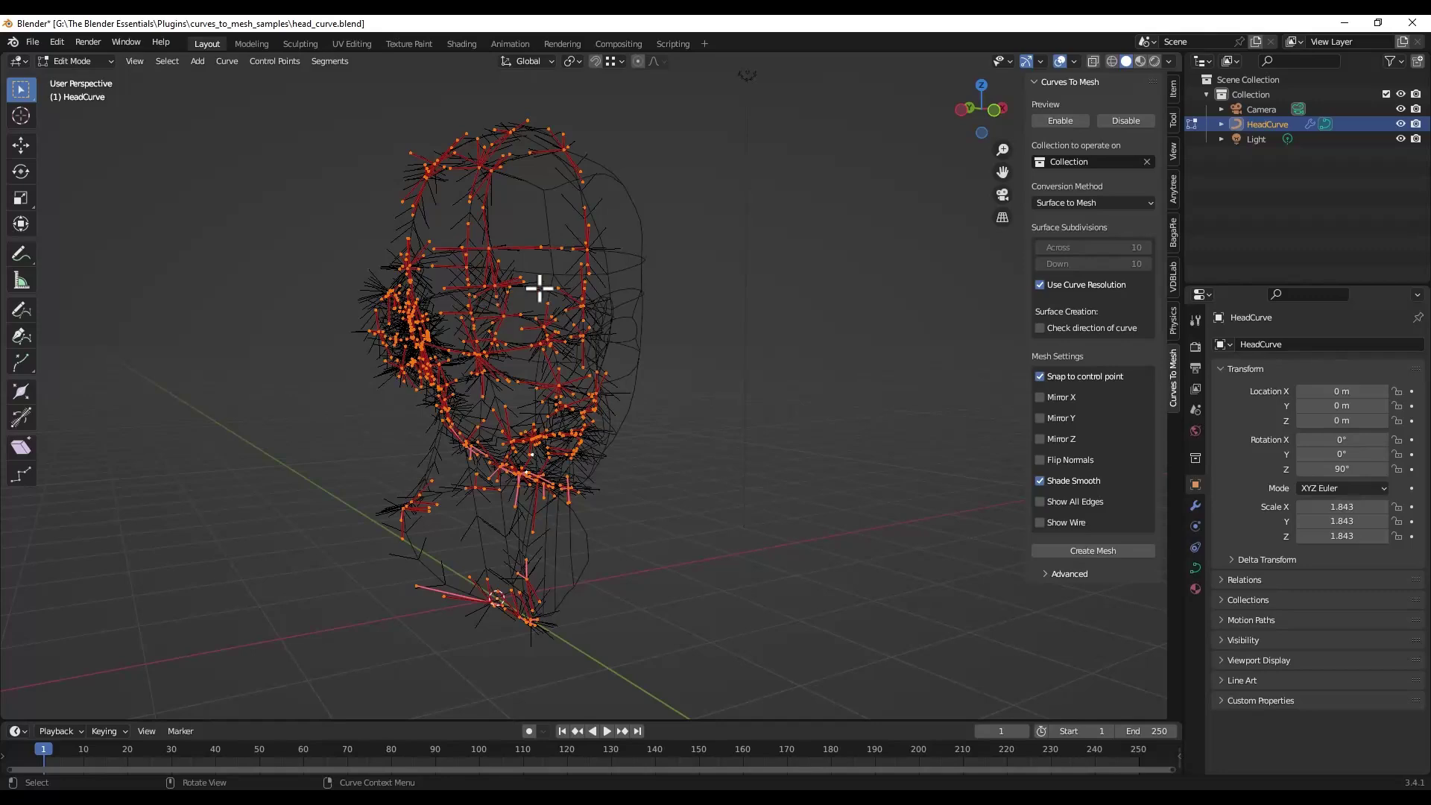
# Step: Return the HeadCurve to Object Mode in head_curve.blend, preview its Surface to Mesh result and examine the head
pyautogui.press('Tab')
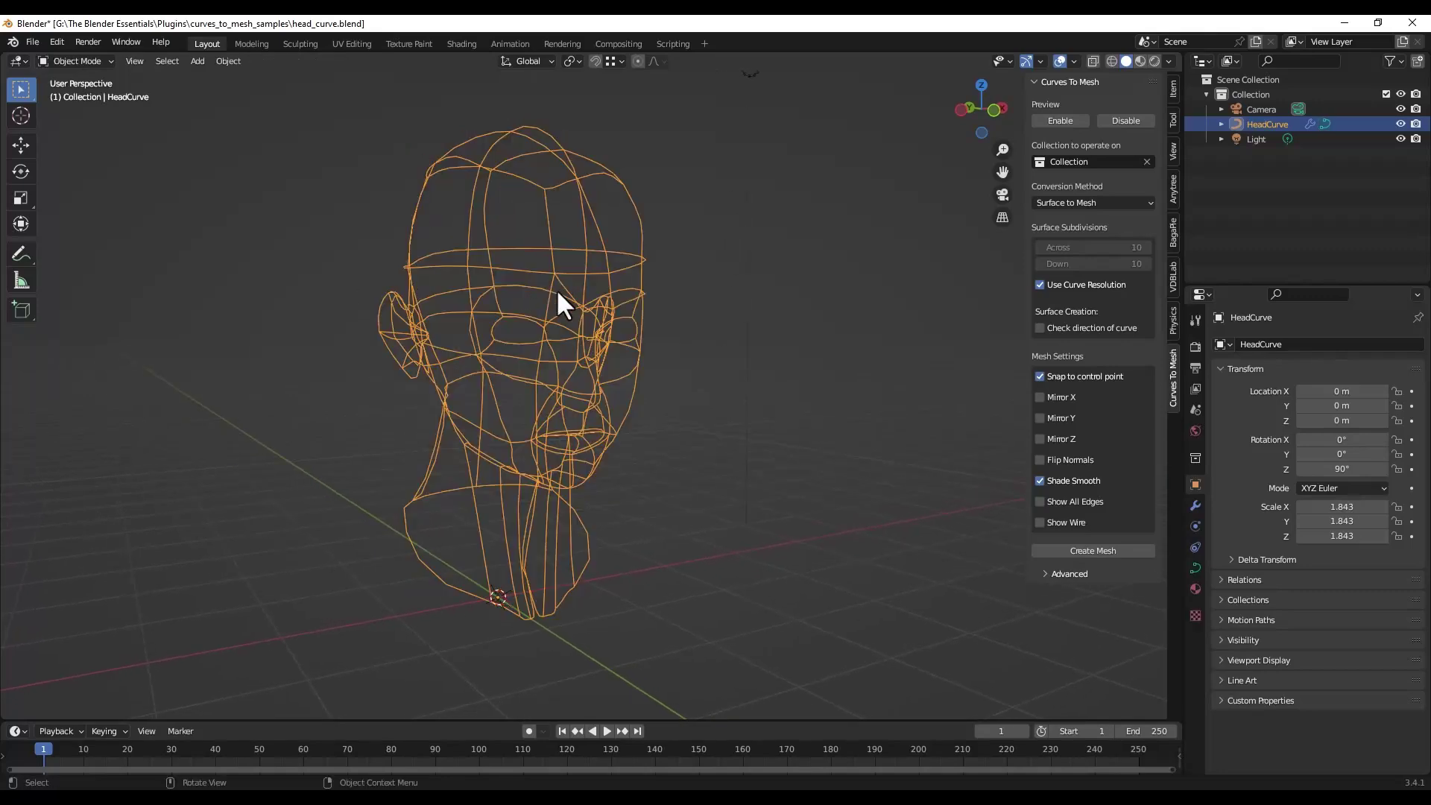
pyautogui.click(1059, 119)
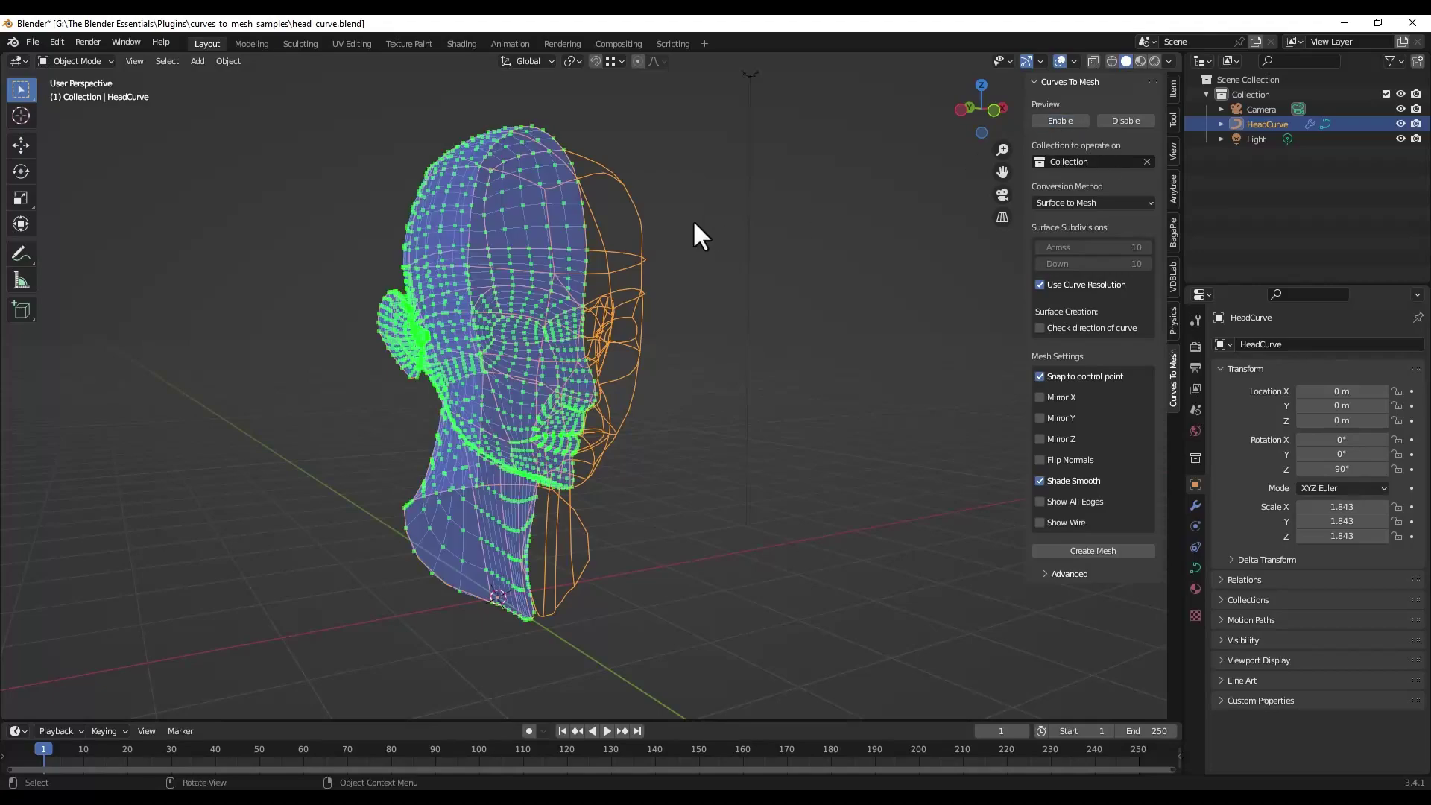
pyautogui.moveTo(575, 296)
pyautogui.mouseDown(button='middle')
pyautogui.moveTo(660, 284)
pyautogui.moveTo(589, 306)
pyautogui.mouseUp(button='middle')
pyautogui.scroll(4, 512, 334)
pyautogui.scroll(-3, 512, 334)
pyautogui.moveTo(517, 334); pyautogui.dragTo(575, 335, button='middle')
pyautogui.scroll(2, 574, 316)
pyautogui.scroll(-2, 589, 339)
pyautogui.scroll(2, 589, 342)
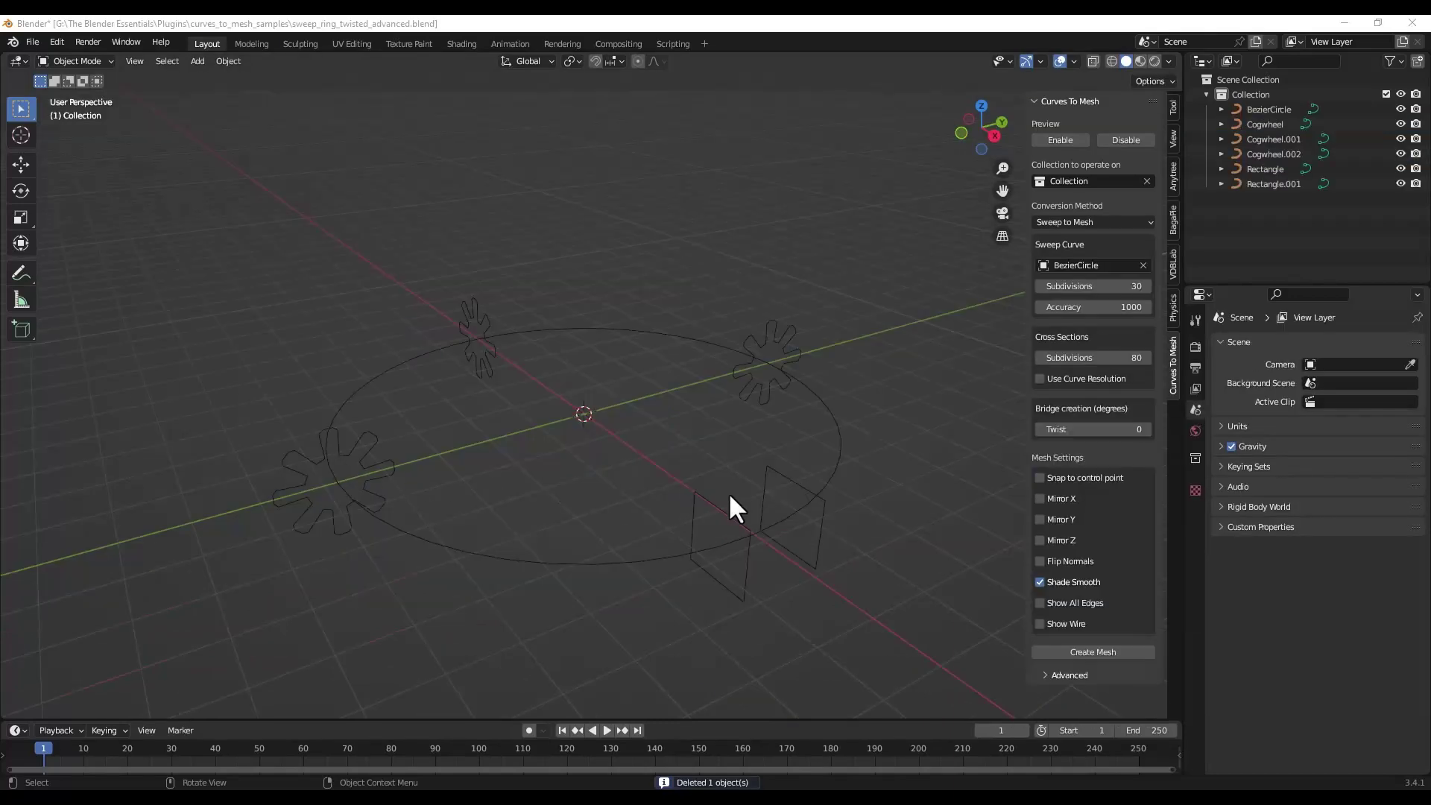
# Step: Examine the rectangle and cogwheel cross sections placed around the circular sweep curve in sweep_ring_twisted_advanced.blend
pyautogui.moveTo(708, 495); pyautogui.dragTo(722, 489, button='middle')
pyautogui.click(725, 499)
pyautogui.click(795, 479)
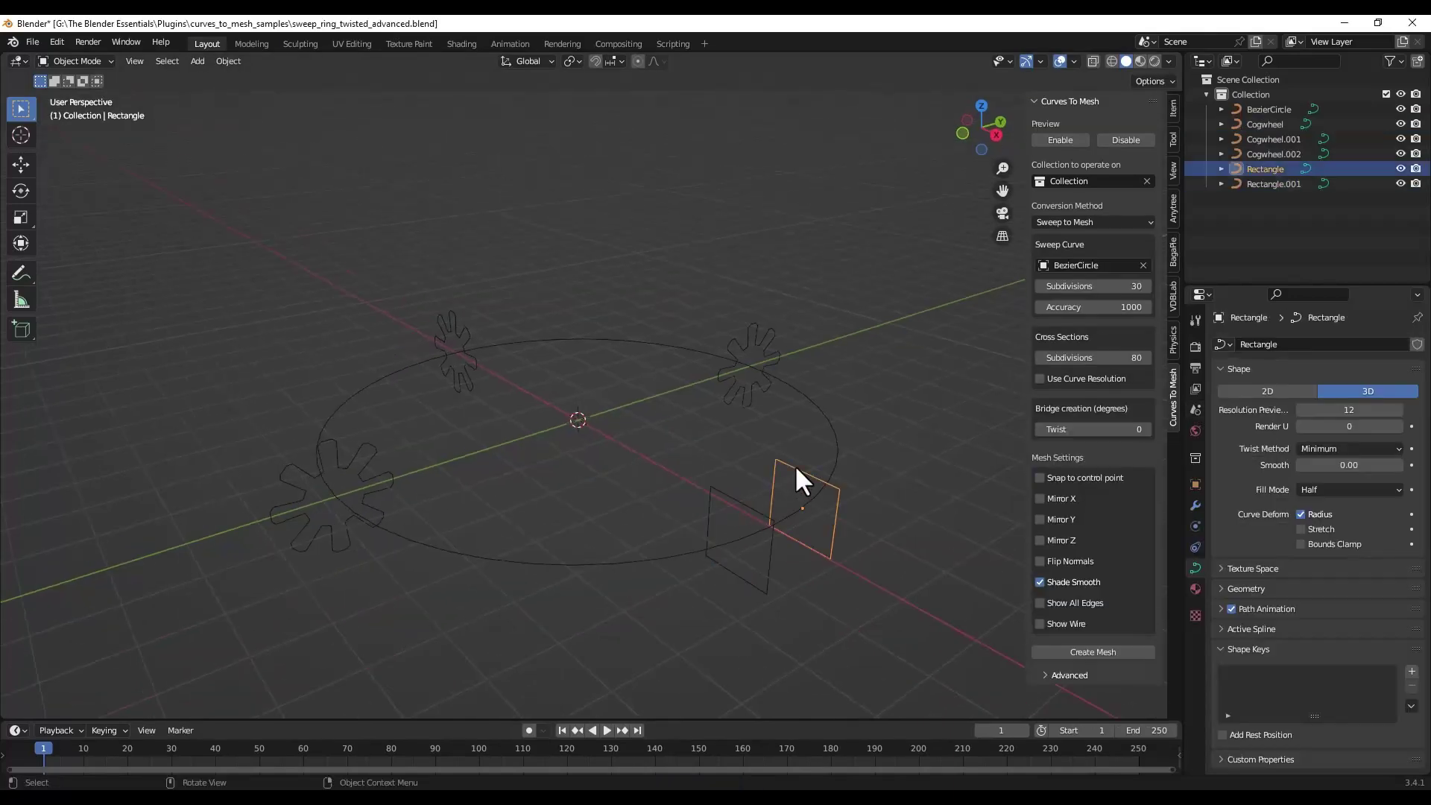
pyautogui.click(749, 337)
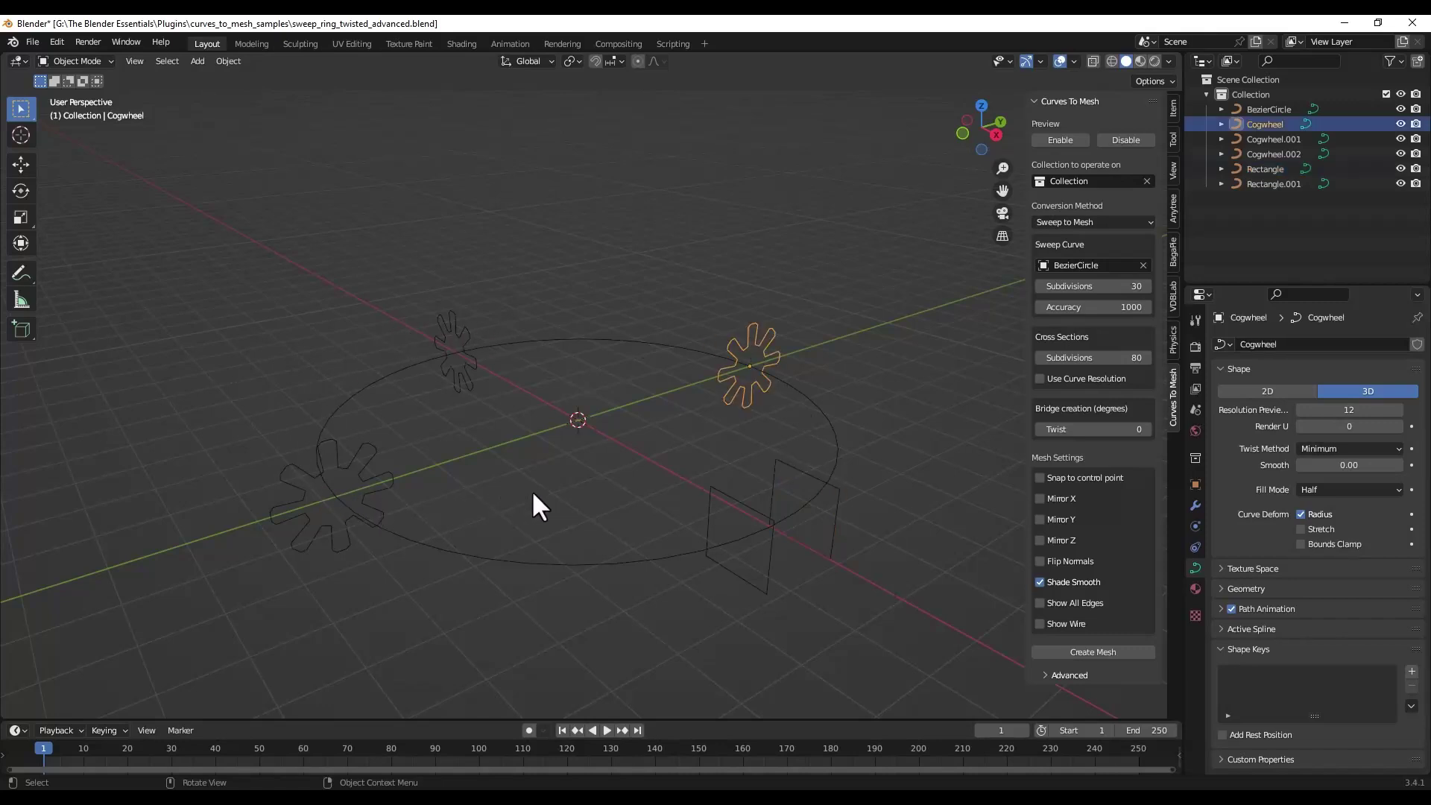
pyautogui.moveTo(576, 507); pyautogui.dragTo(667, 415, button='middle')
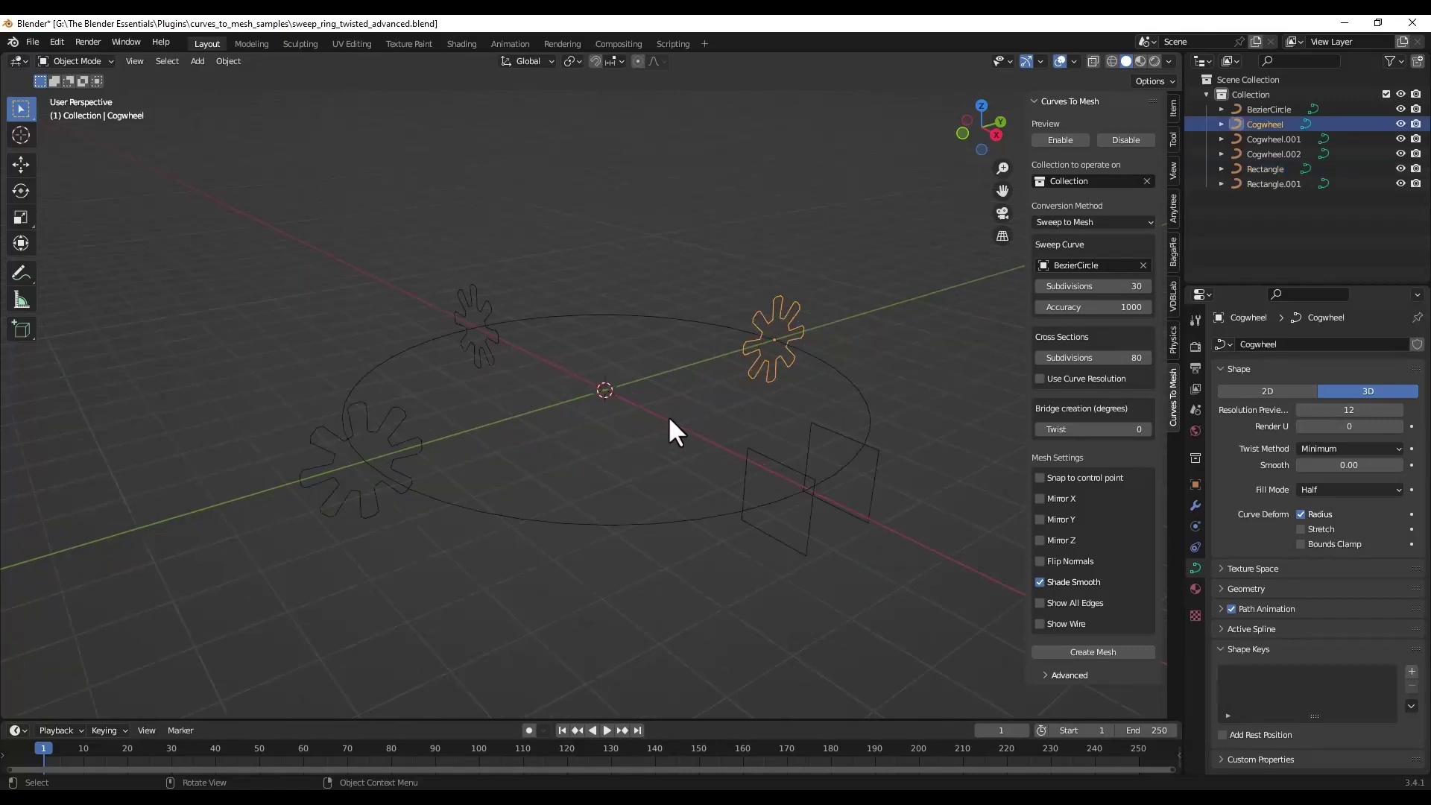
# Step: Select the circle, cogwheel and rectangle curves, preview their Sweep to Mesh result and create the mesh
pyautogui.moveTo(264, 224); pyautogui.dragTo(952, 590)
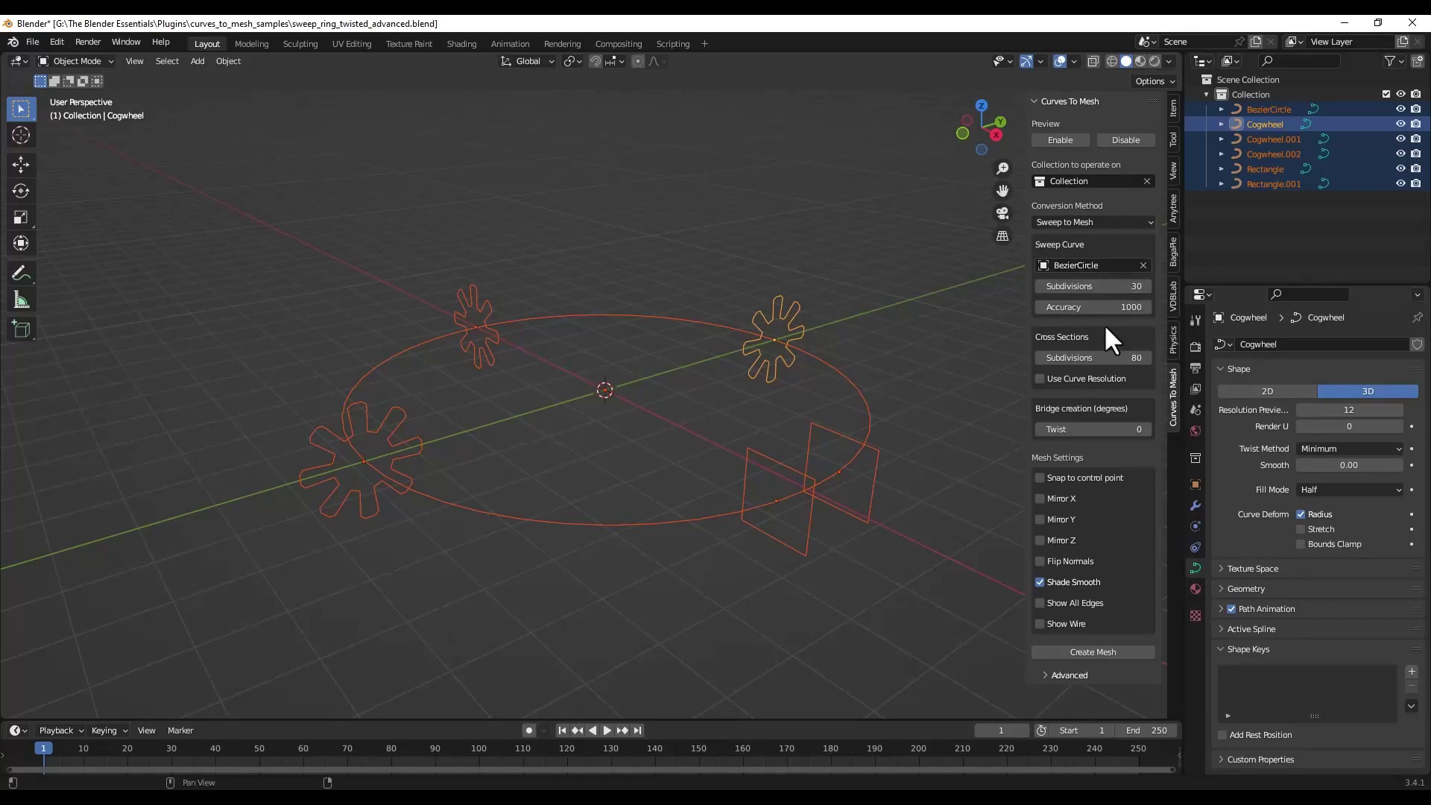
pyautogui.click(1059, 139)
pyautogui.moveTo(779, 486); pyautogui.dragTo(635, 489, button='middle')
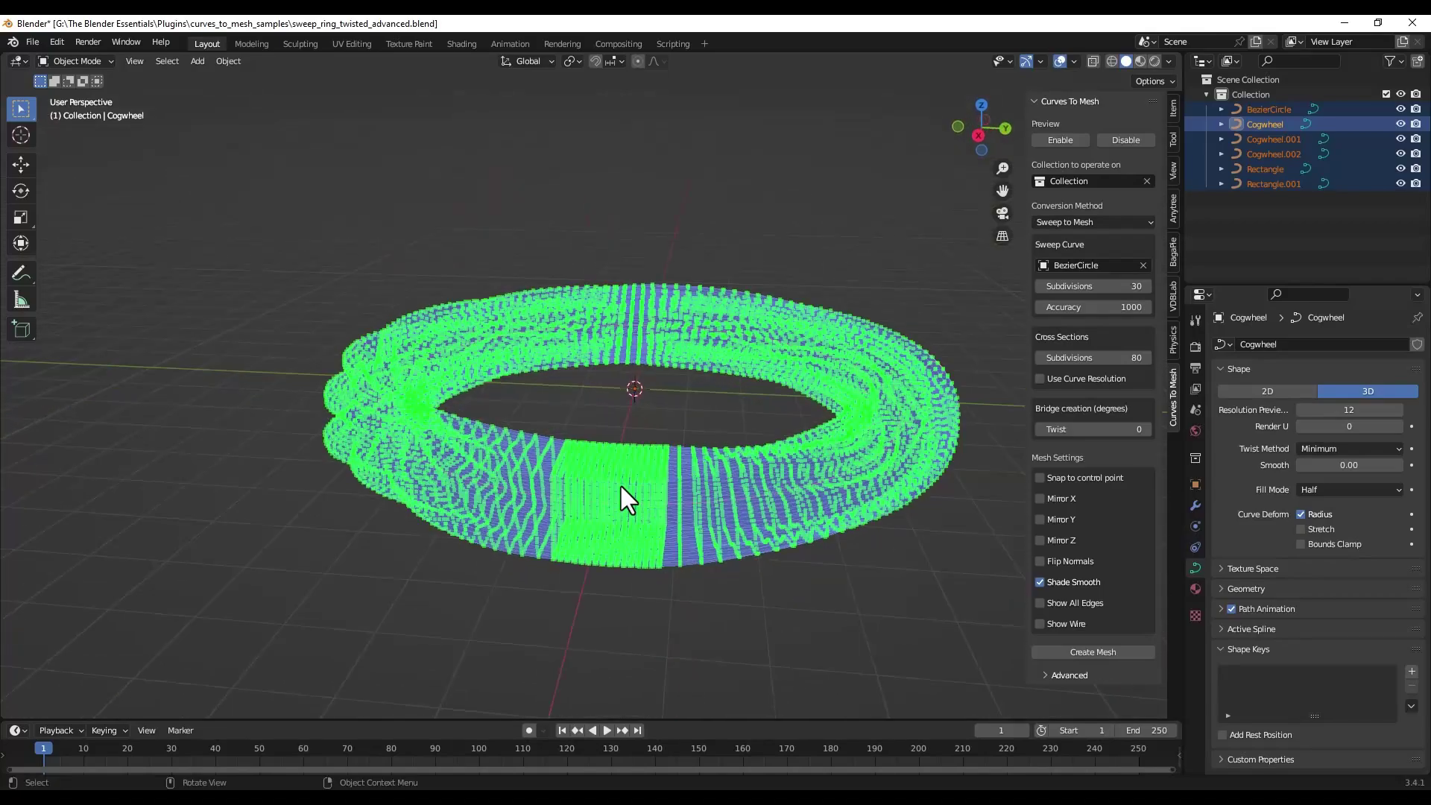
pyautogui.moveTo(776, 477); pyautogui.dragTo(809, 470, button='middle')
pyautogui.scroll(-2, 824, 463)
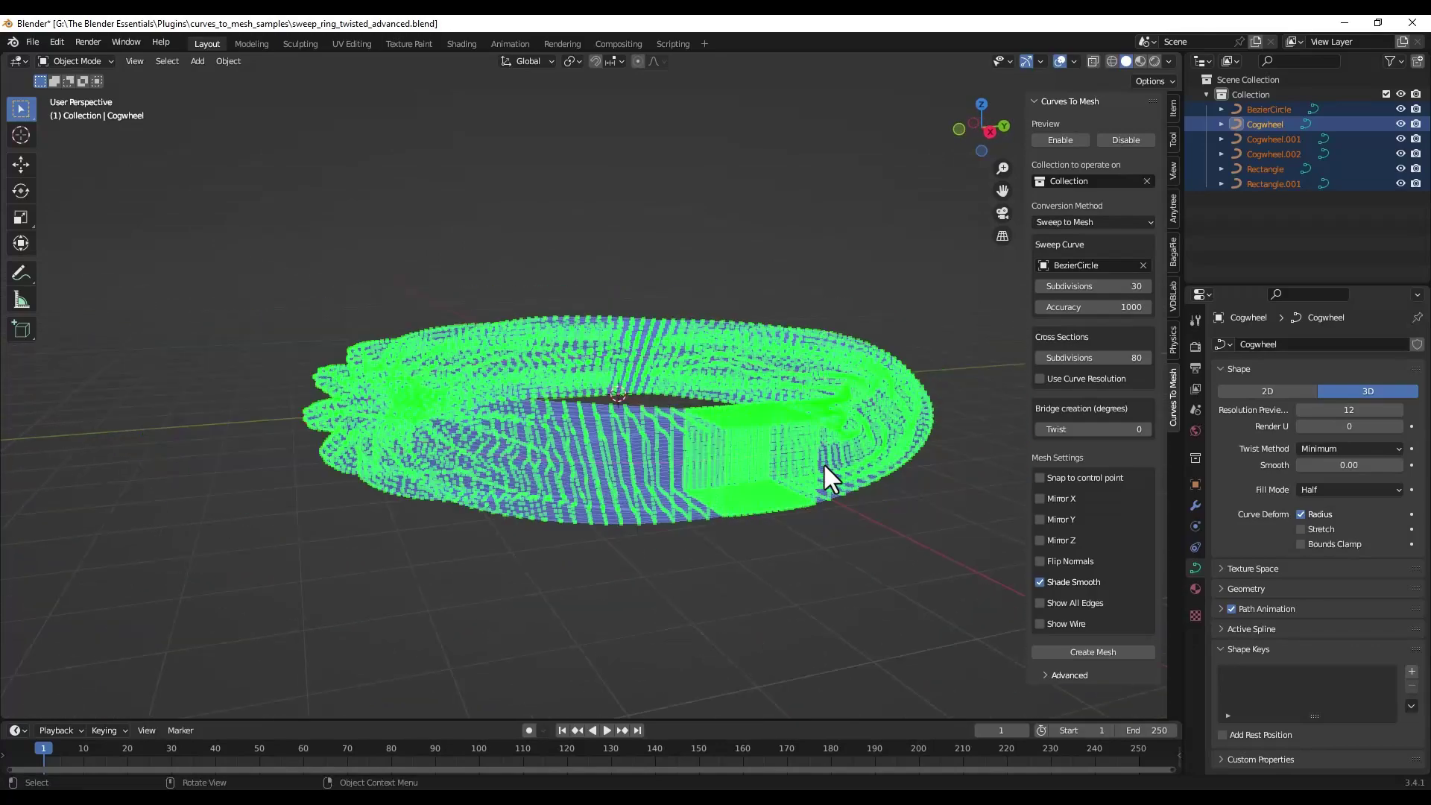
pyautogui.click(1089, 651)
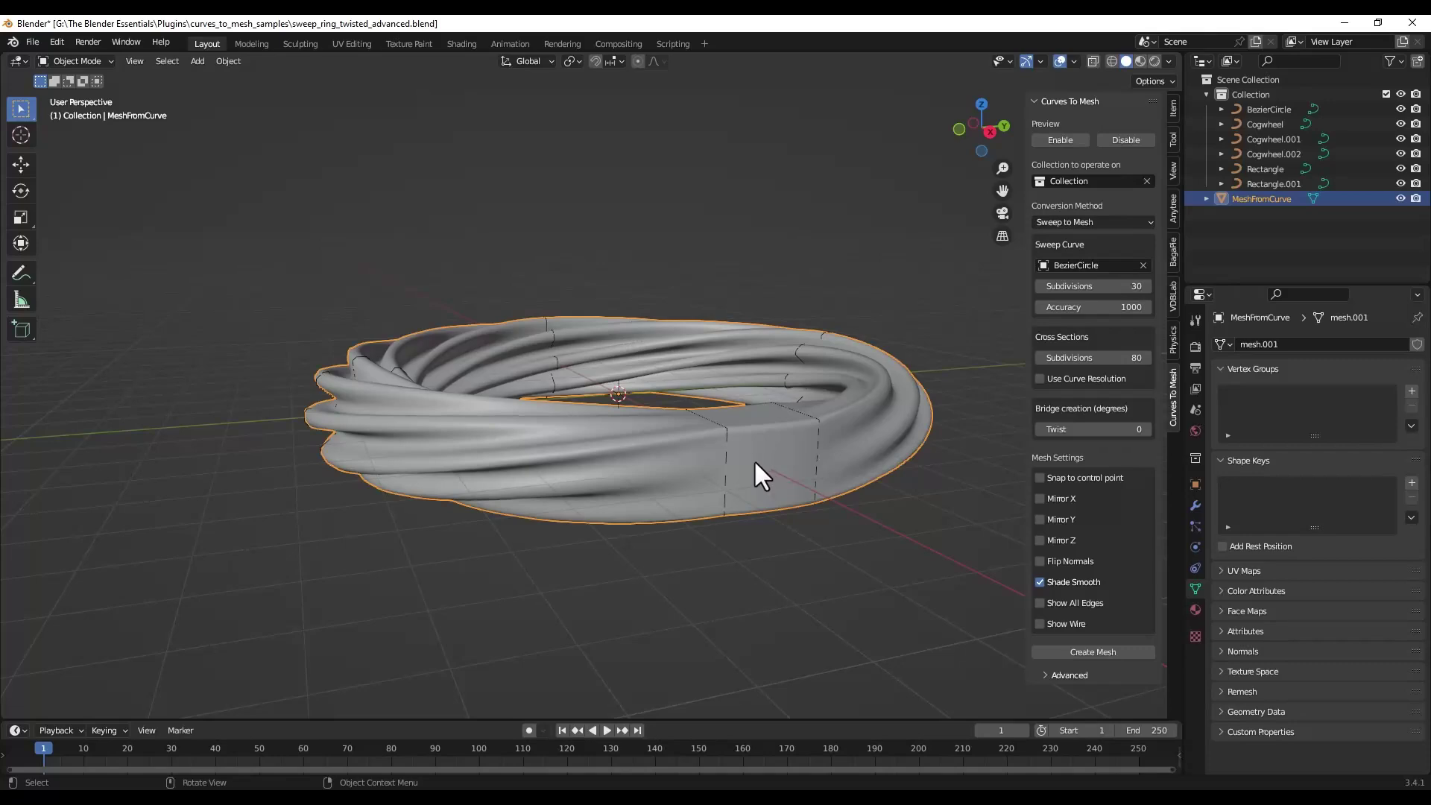
# Step: Raise the generated ring mesh about 3.06 m along Z and compare it with its source curves
pyautogui.press('g')
pyautogui.press('z')
pyautogui.click(777, 297)
pyautogui.moveTo(778, 297); pyautogui.dragTo(717, 292, button='middle')
pyautogui.moveTo(922, 391); pyautogui.dragTo(846, 369, button='middle')
pyautogui.moveTo(911, 421); pyautogui.dragTo(632, 435, button='middle')
pyautogui.moveTo(514, 376); pyautogui.dragTo(496, 400, button='middle')
pyautogui.scroll(3, 491, 386)
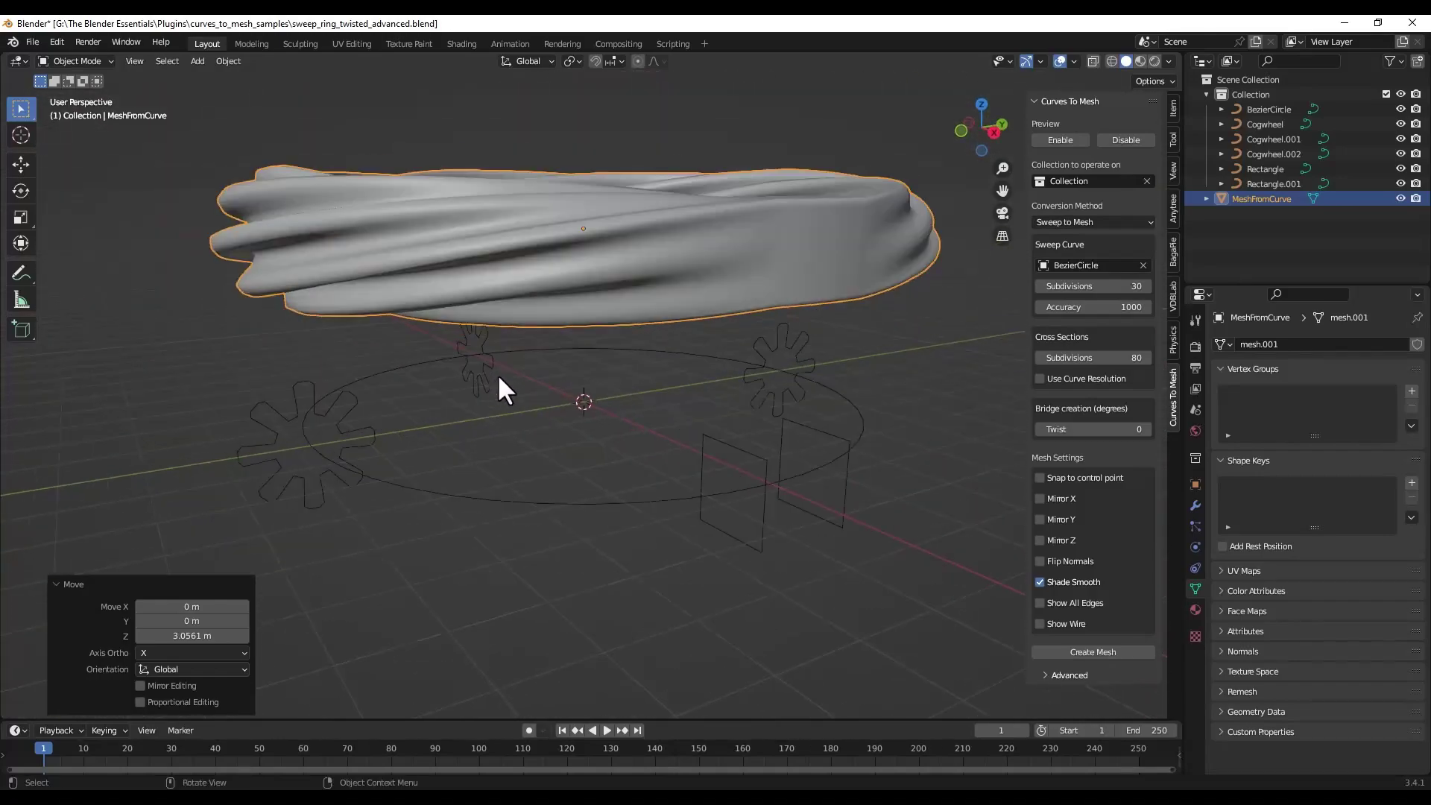
pyautogui.moveTo(353, 405); pyautogui.dragTo(532, 342, button='middle')
pyautogui.scroll(-2, 536, 343)
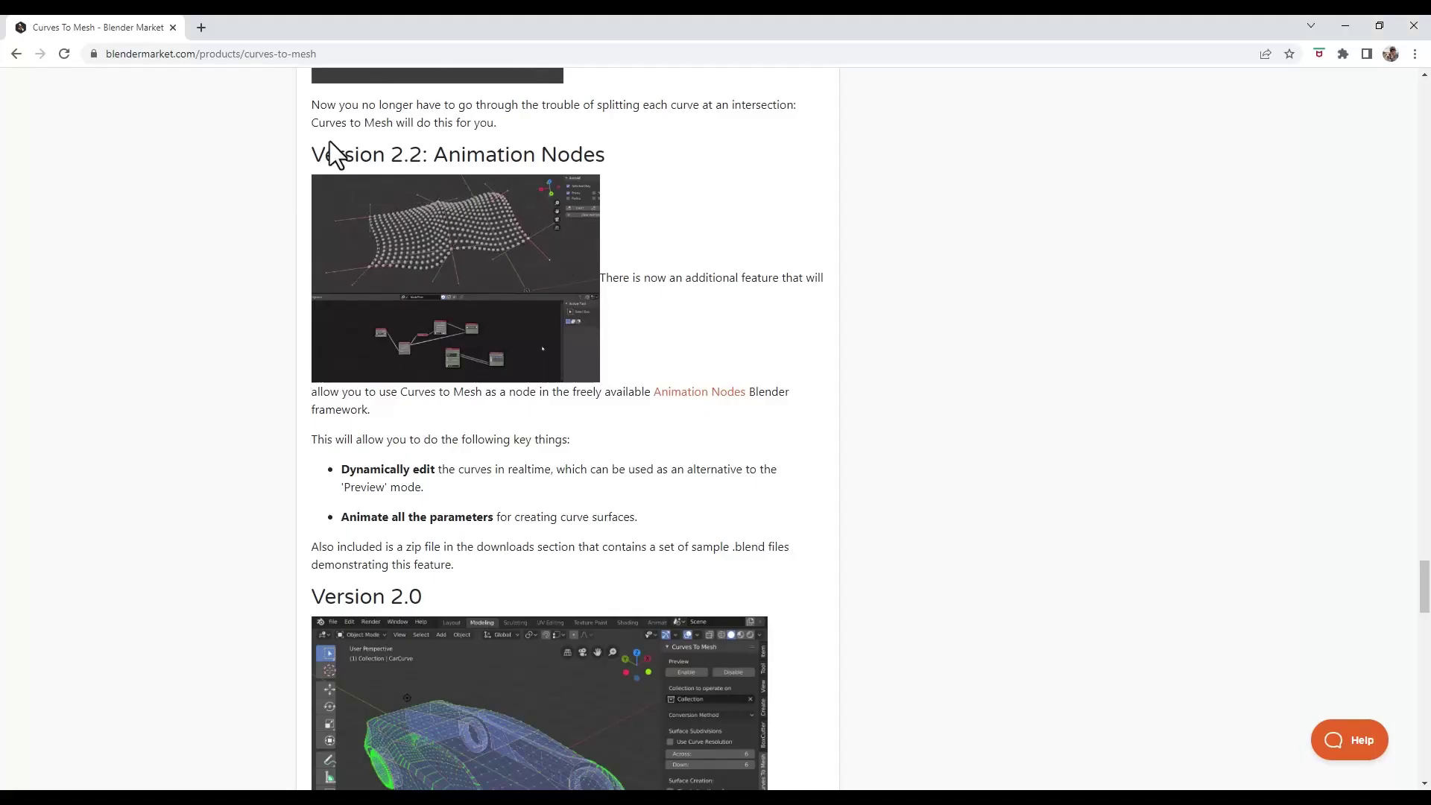
# Step: On the Curves To Mesh Blender Market page, examine the Version 2.2: Animation Nodes section and open its Animation Nodes link in a new tab
pyautogui.moveTo(312, 154); pyautogui.dragTo(613, 154)
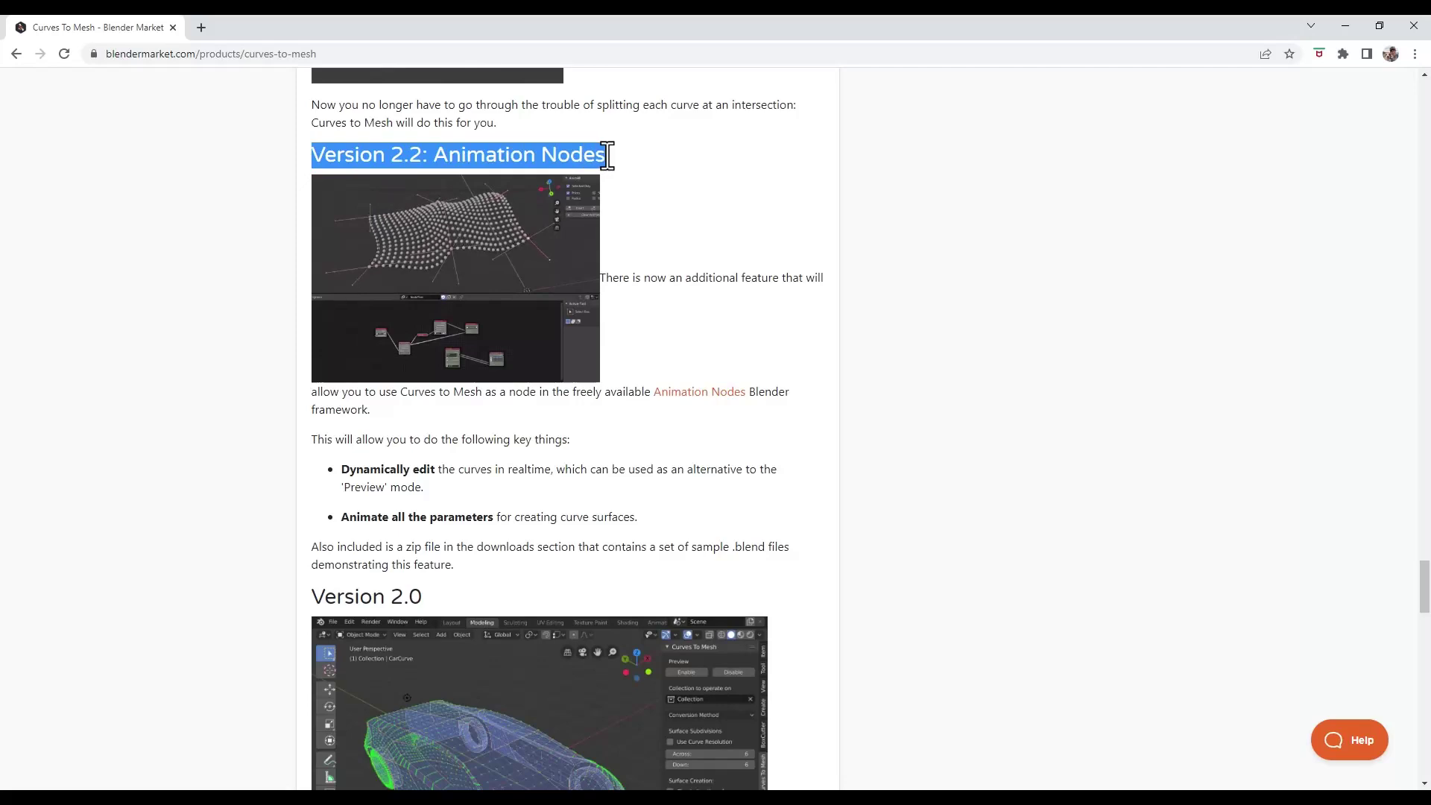
pyautogui.click(617, 163)
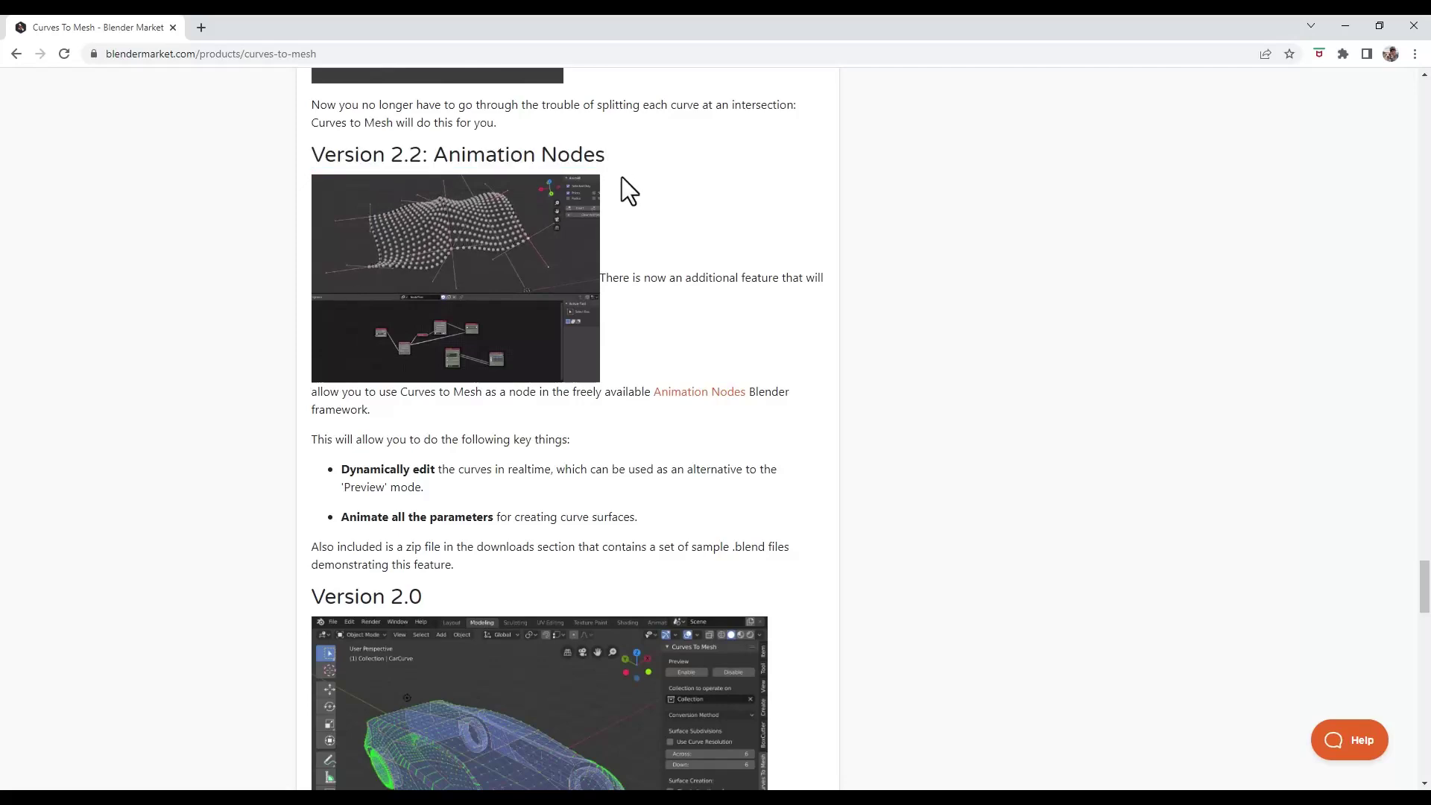
pyautogui.rightClick(703, 393)
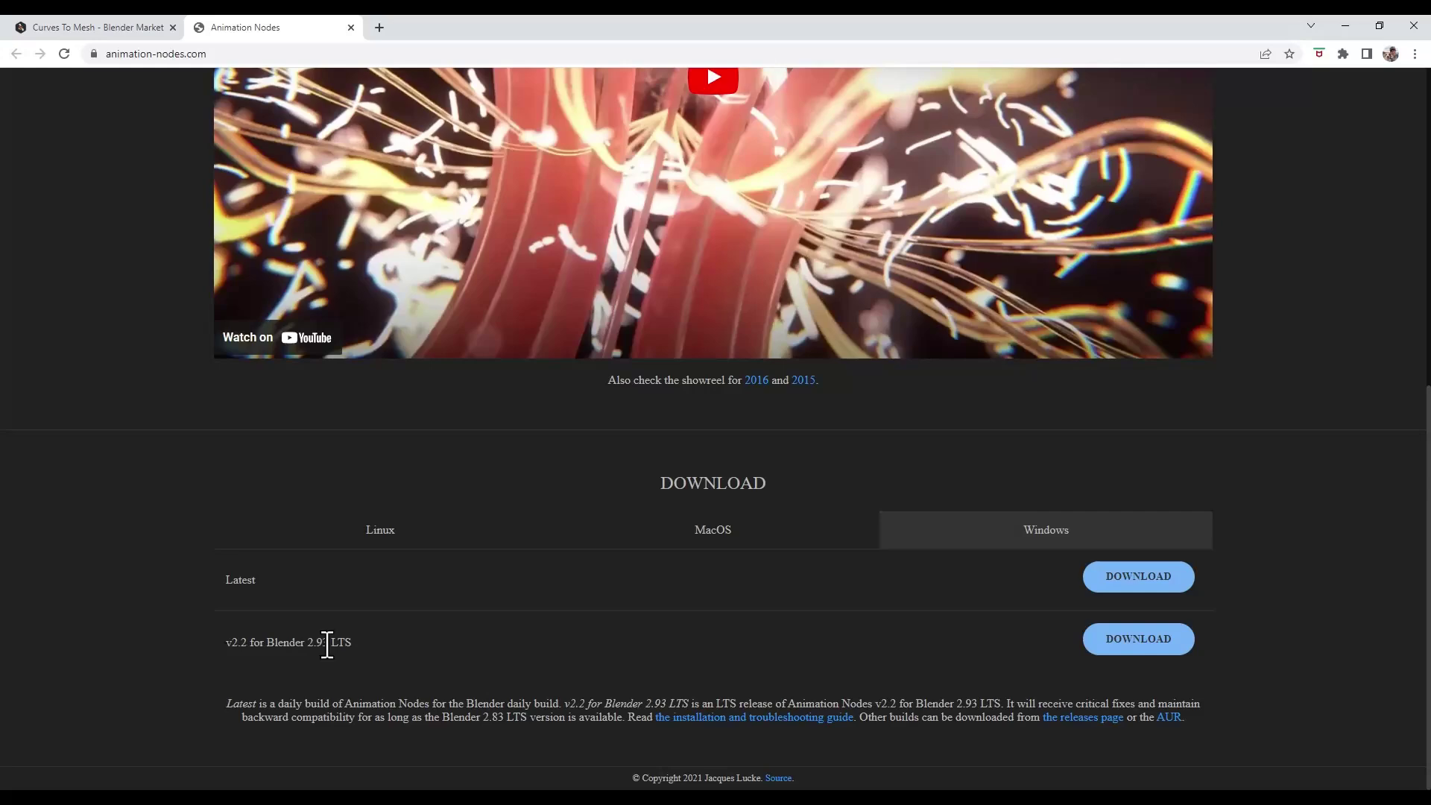
# Step: Return to the Curves To Mesh product page and look through its feature sections and example images
pyautogui.click(95, 28)
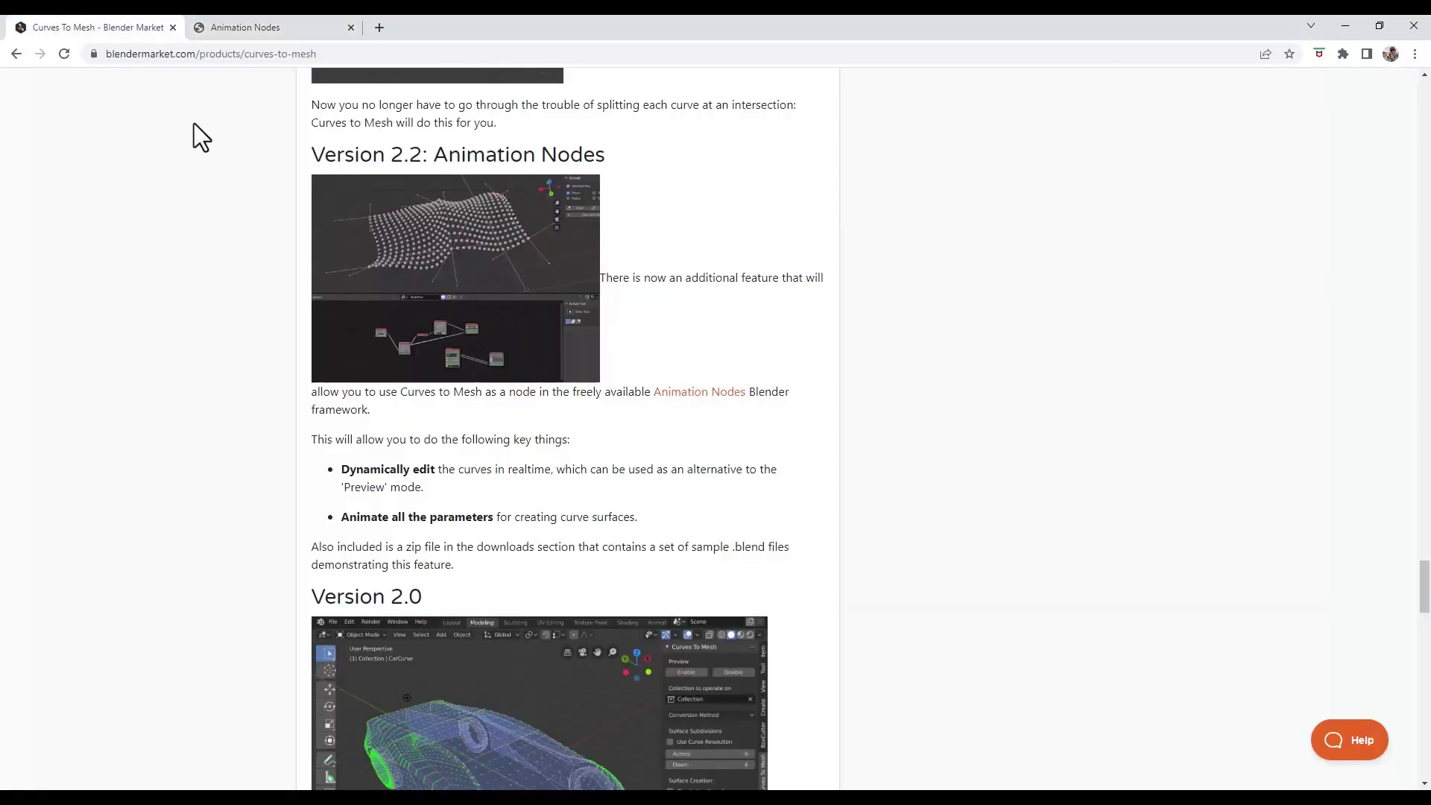
pyautogui.scroll(1, 580, 371)
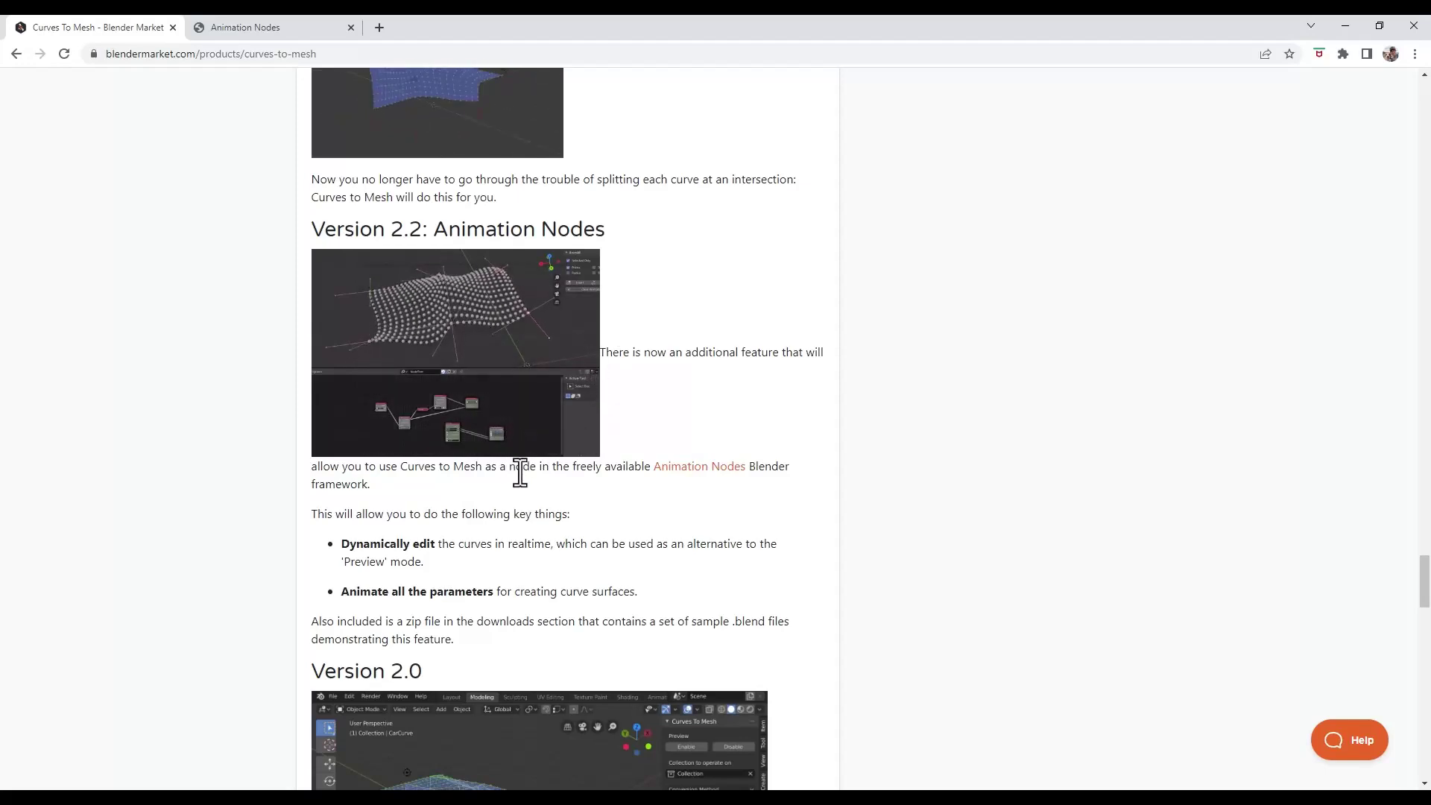
pyautogui.scroll(15, 617, 521)
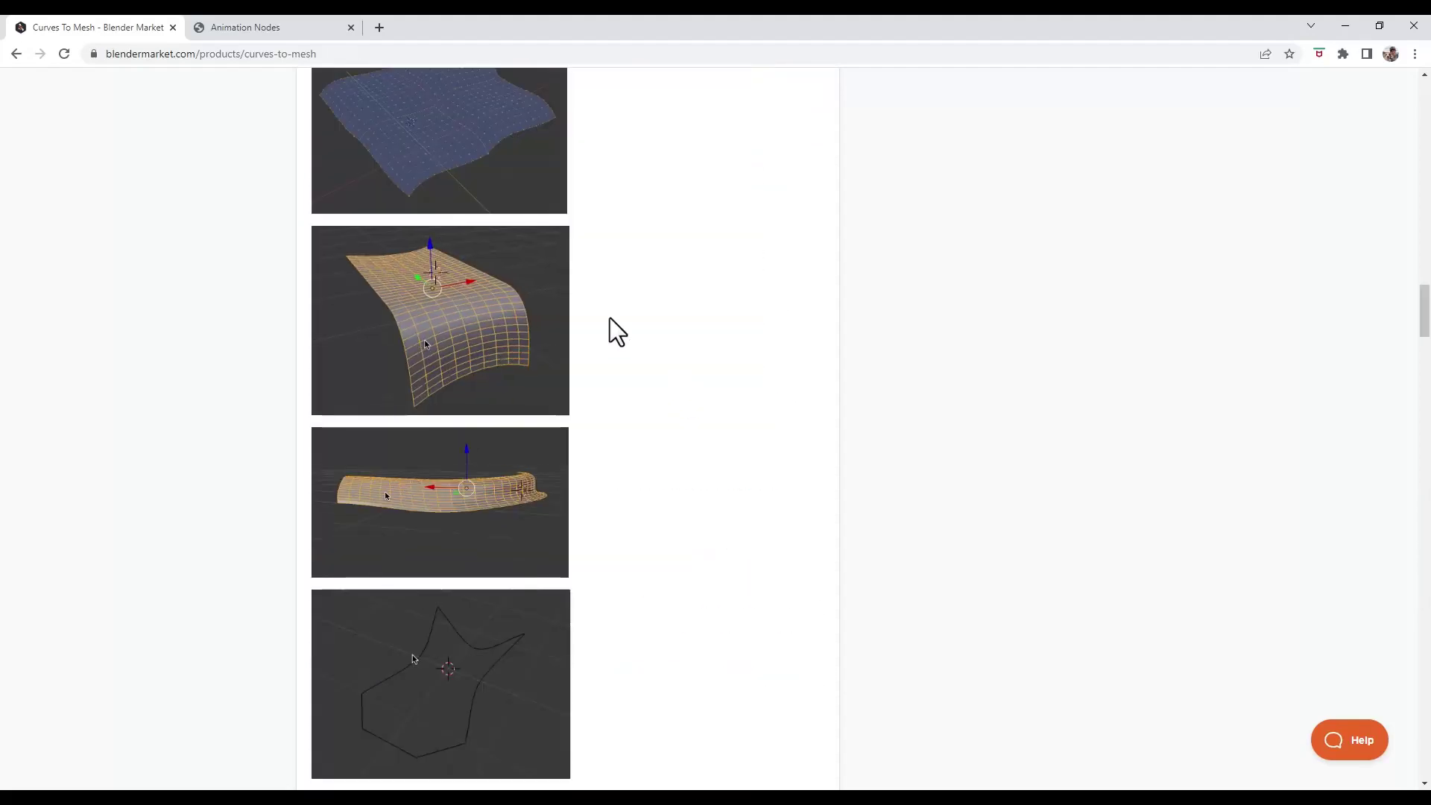